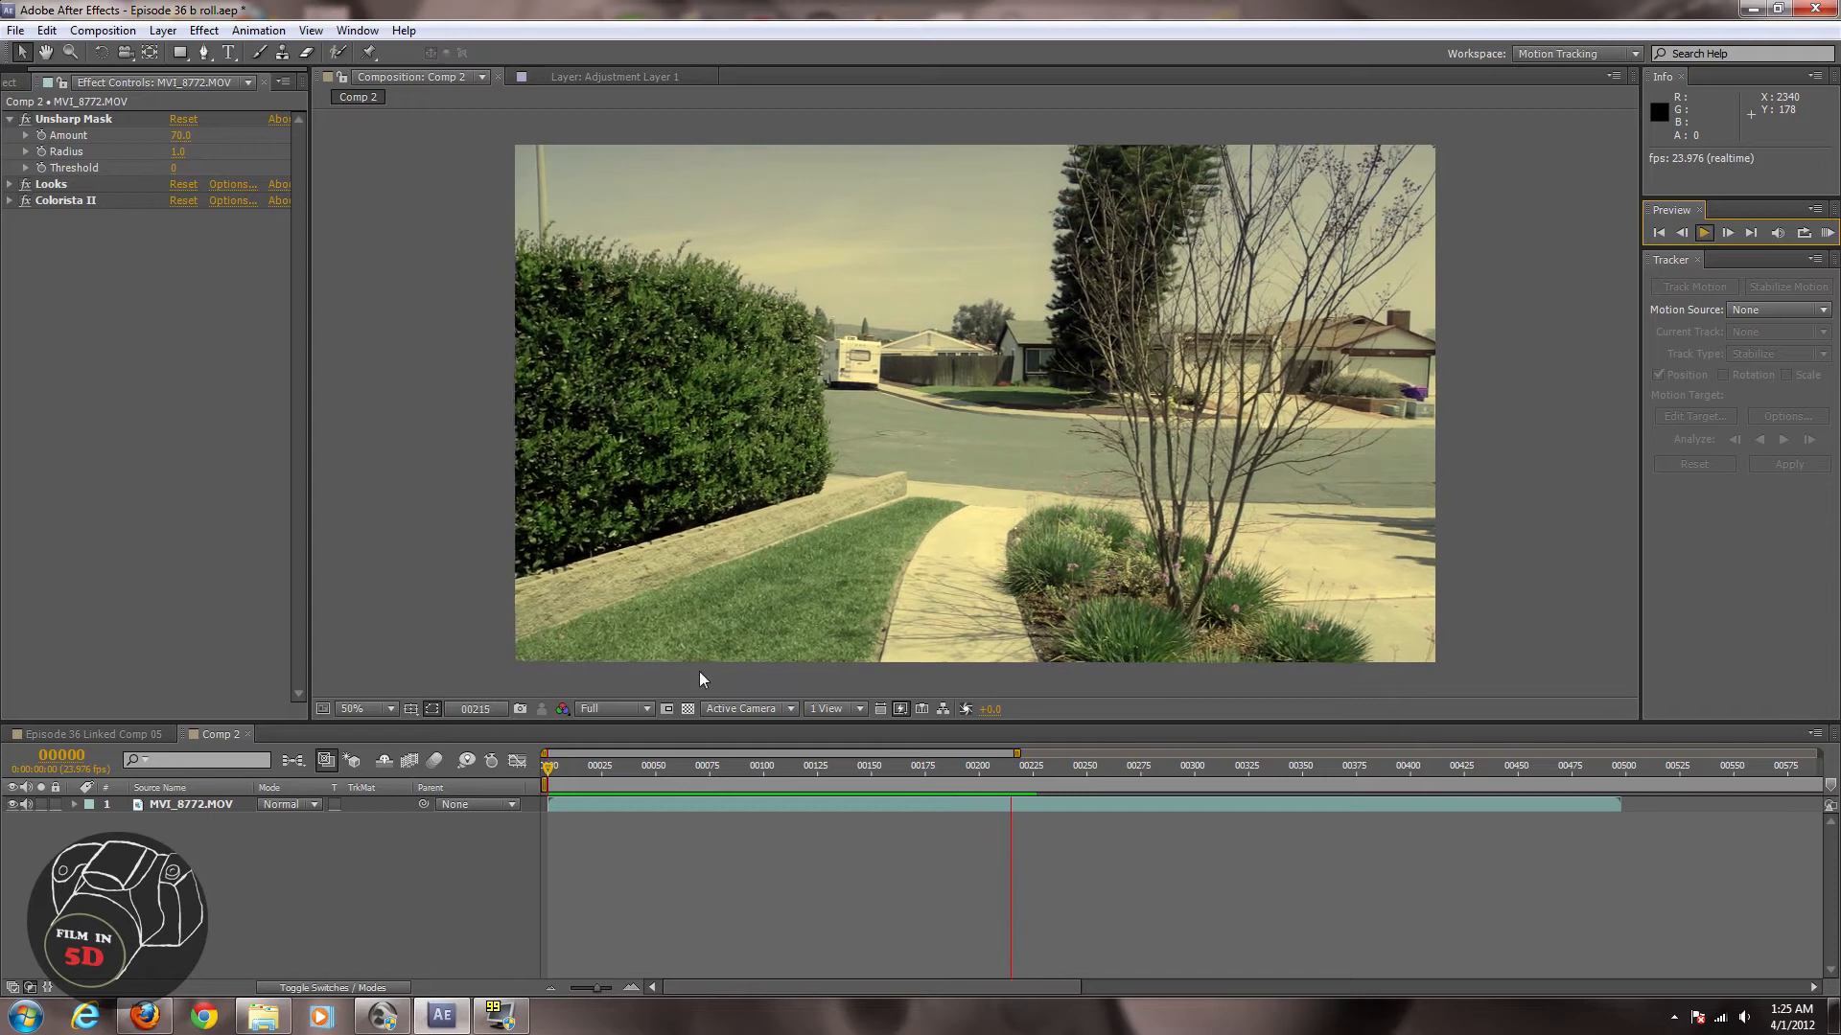
Preview the clip in Comp 2 from frame 6 and stop playback at frame 227
{"action": "left_click", "coordinate": [560, 768]}
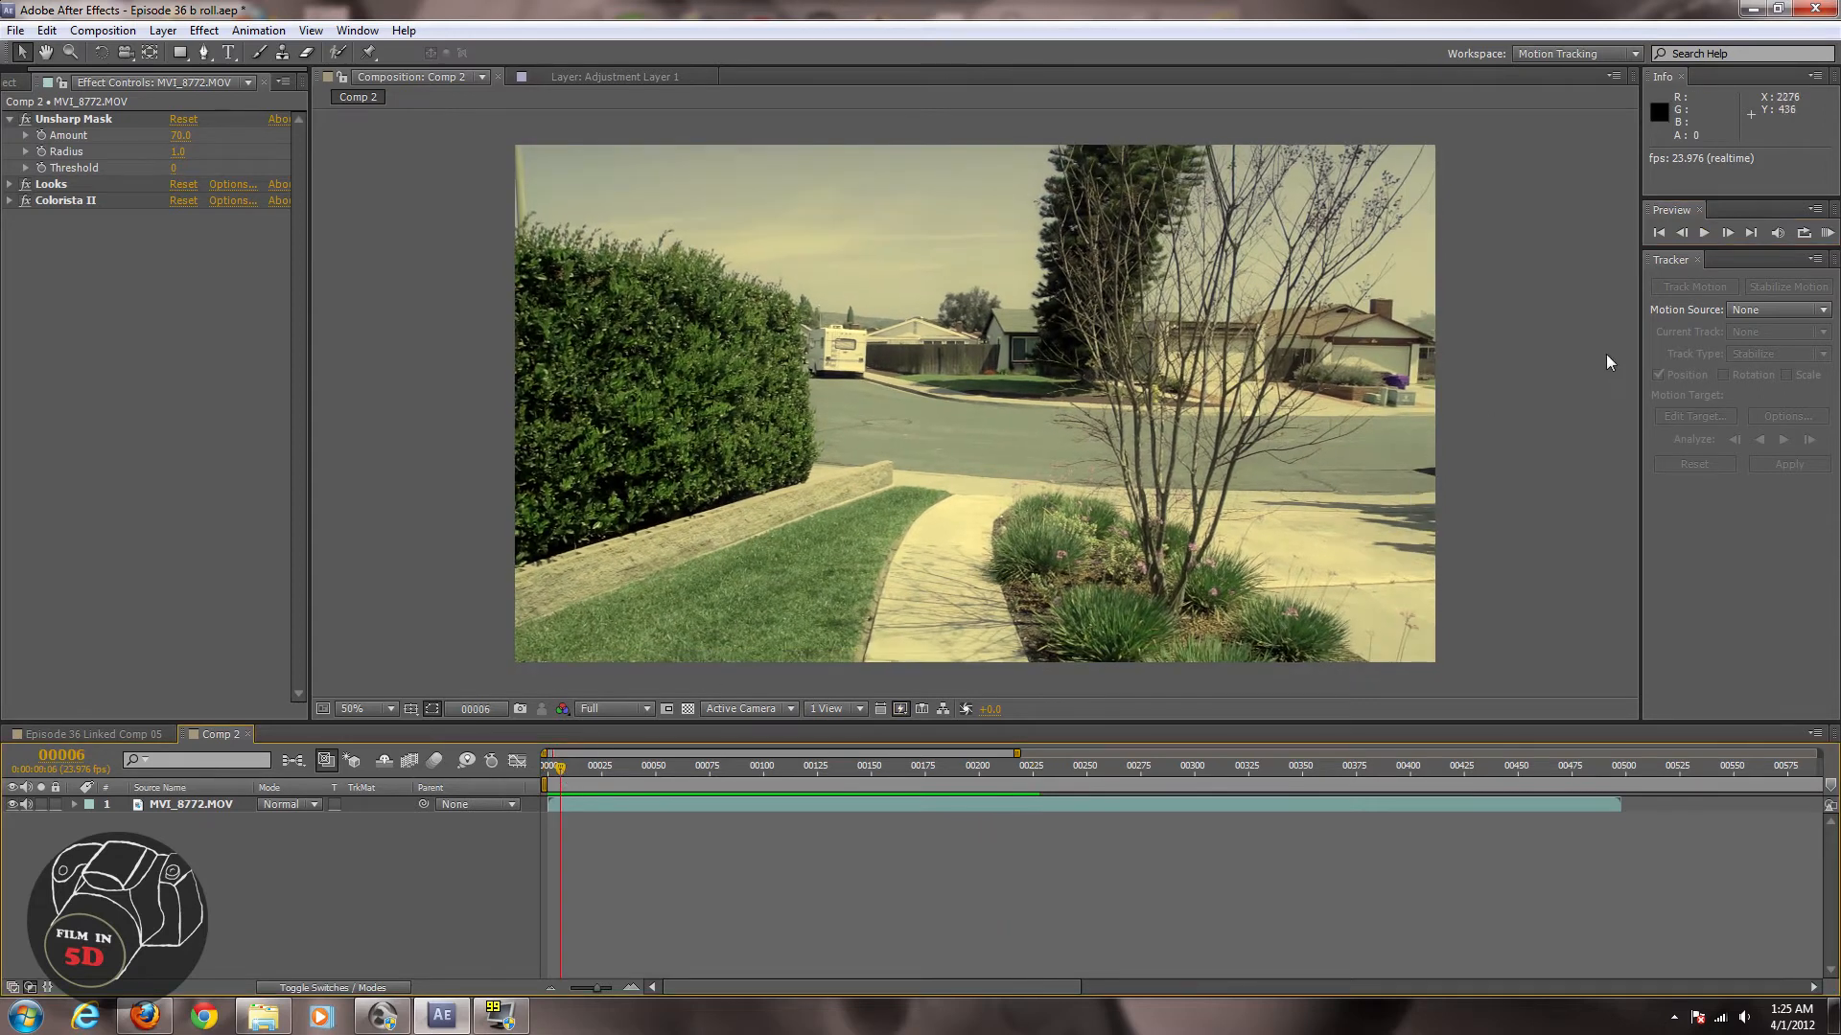
{"action": "left_click", "coordinate": [1702, 234]}
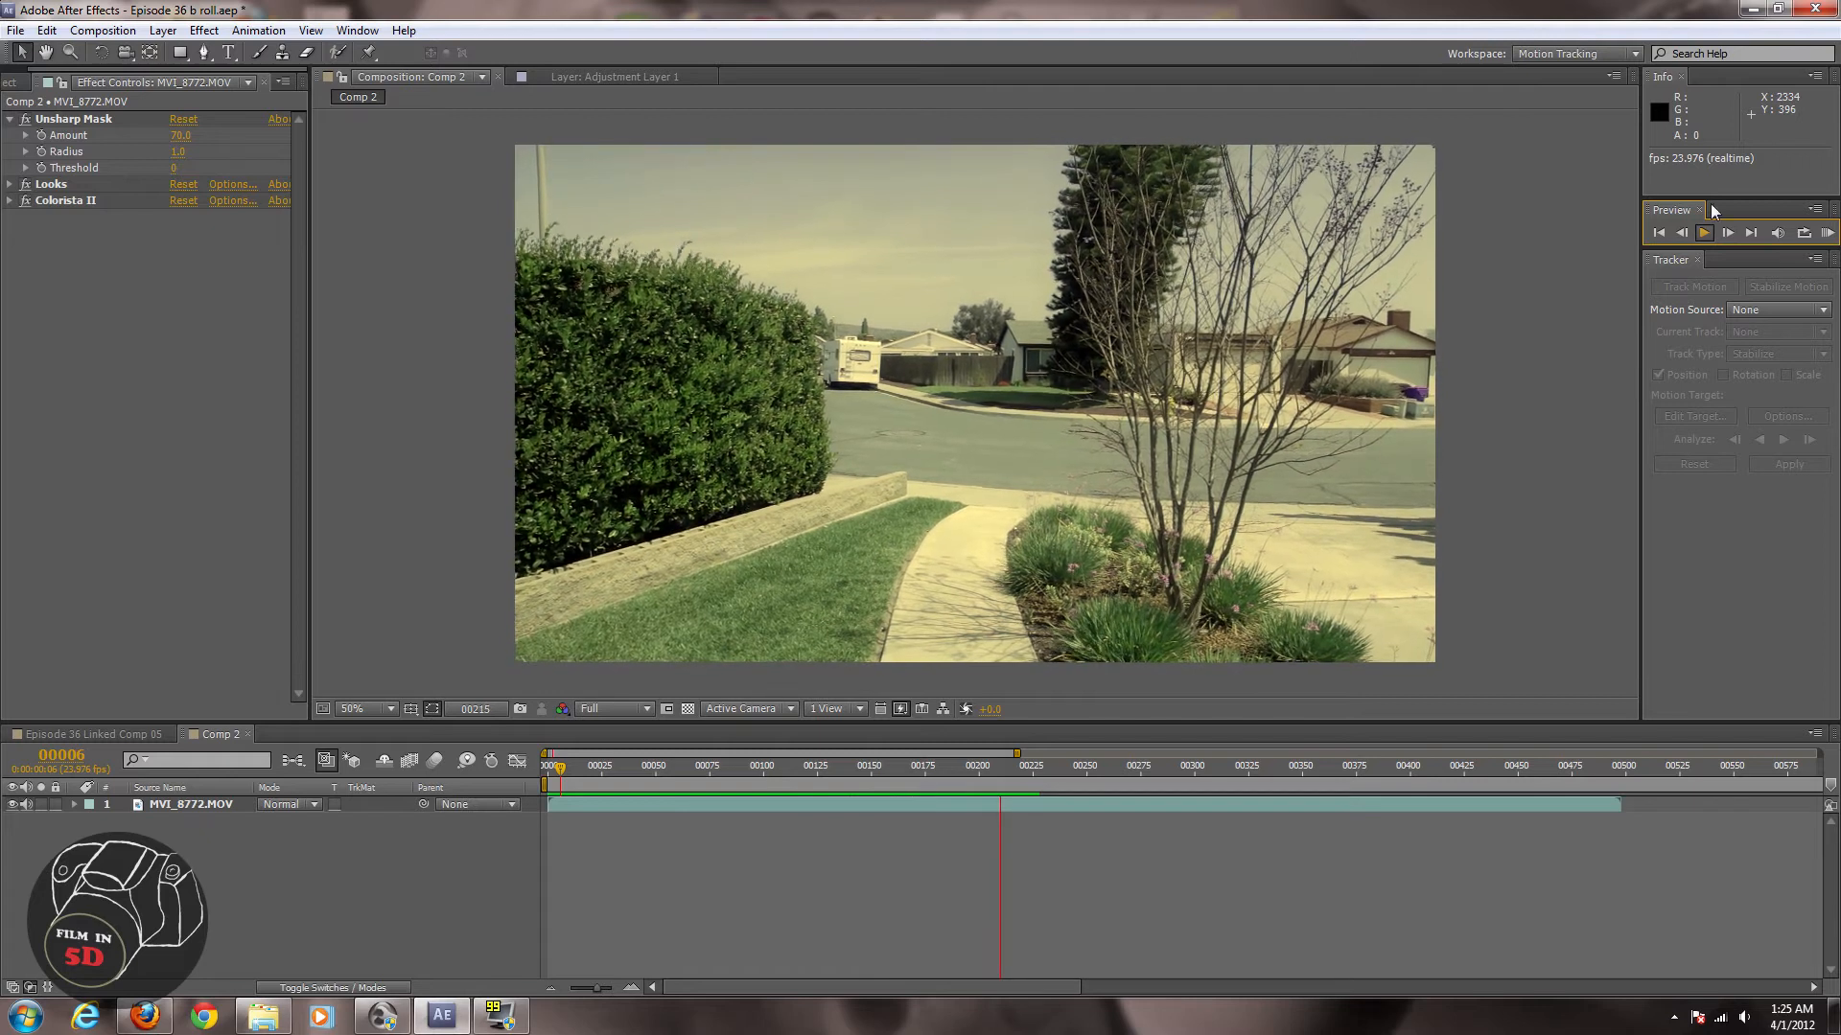
{"action": "left_click", "coordinate": [1701, 232]}
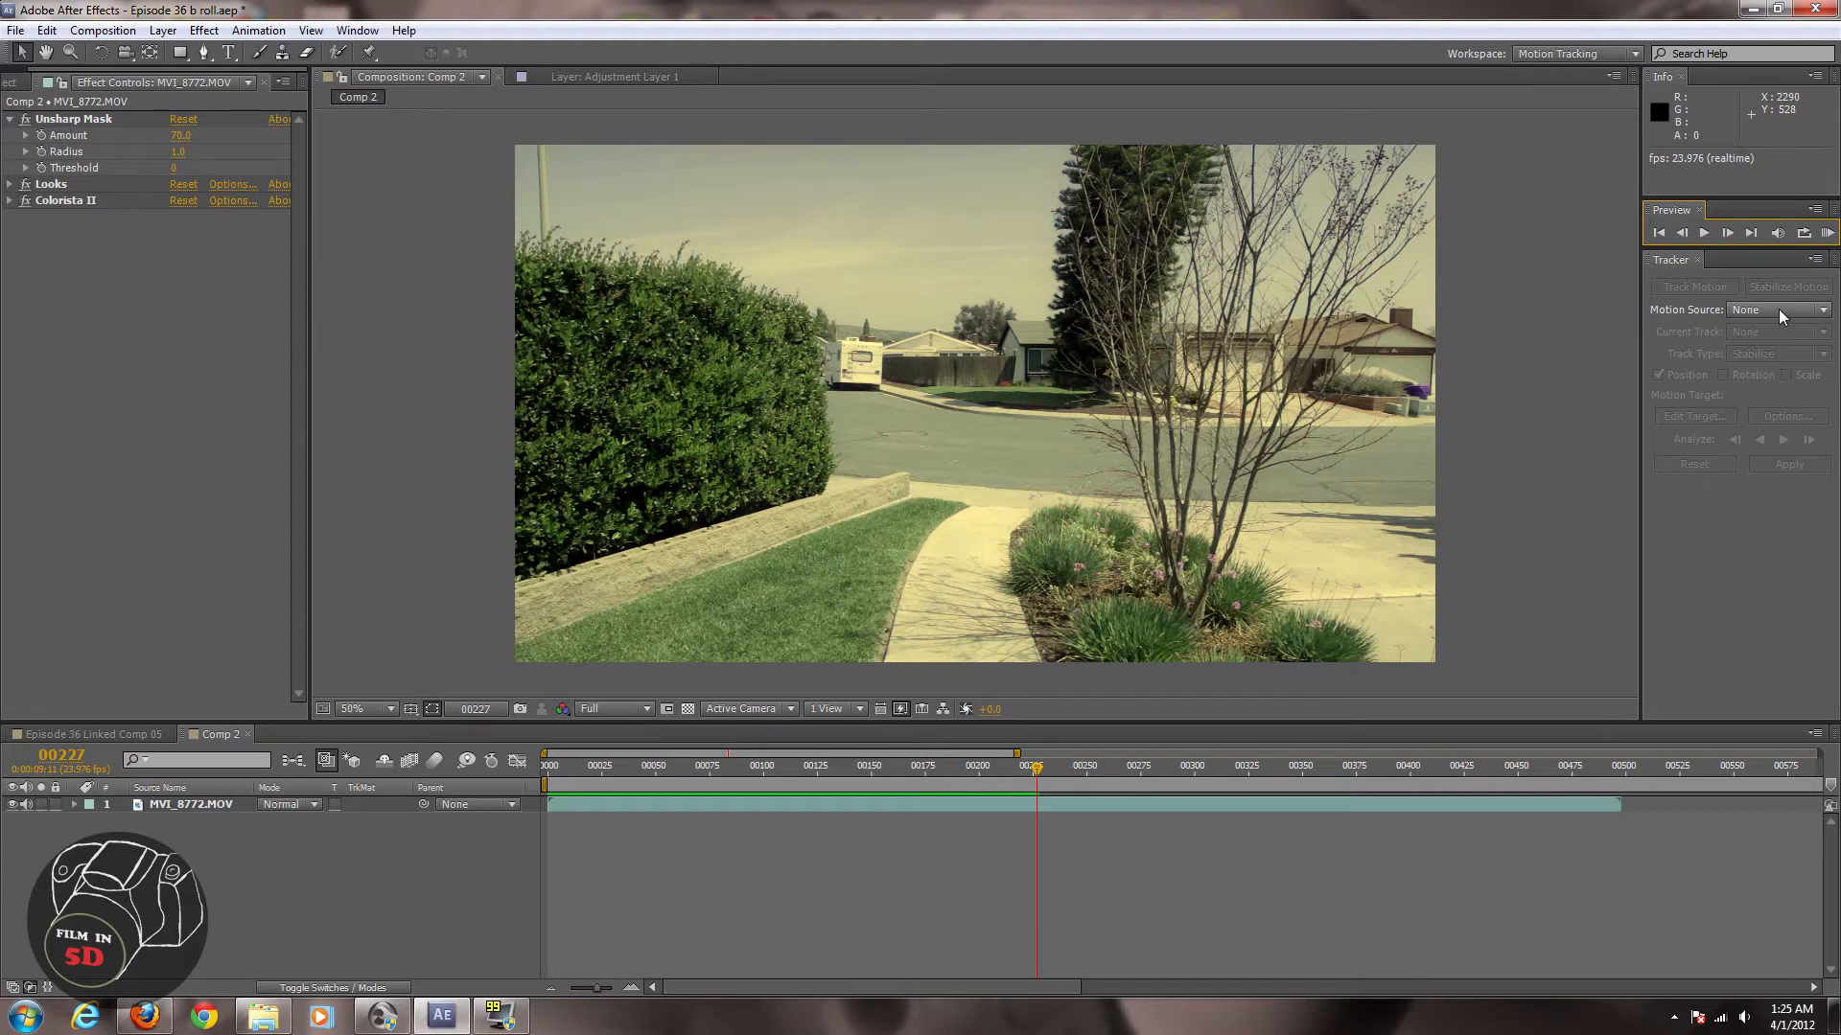
Open the MVI_8772.MOV layer and create a motion tracker with track type Stabilize and both Position and Rotation enabled
{"action": "double_click", "coordinate": [811, 803]}
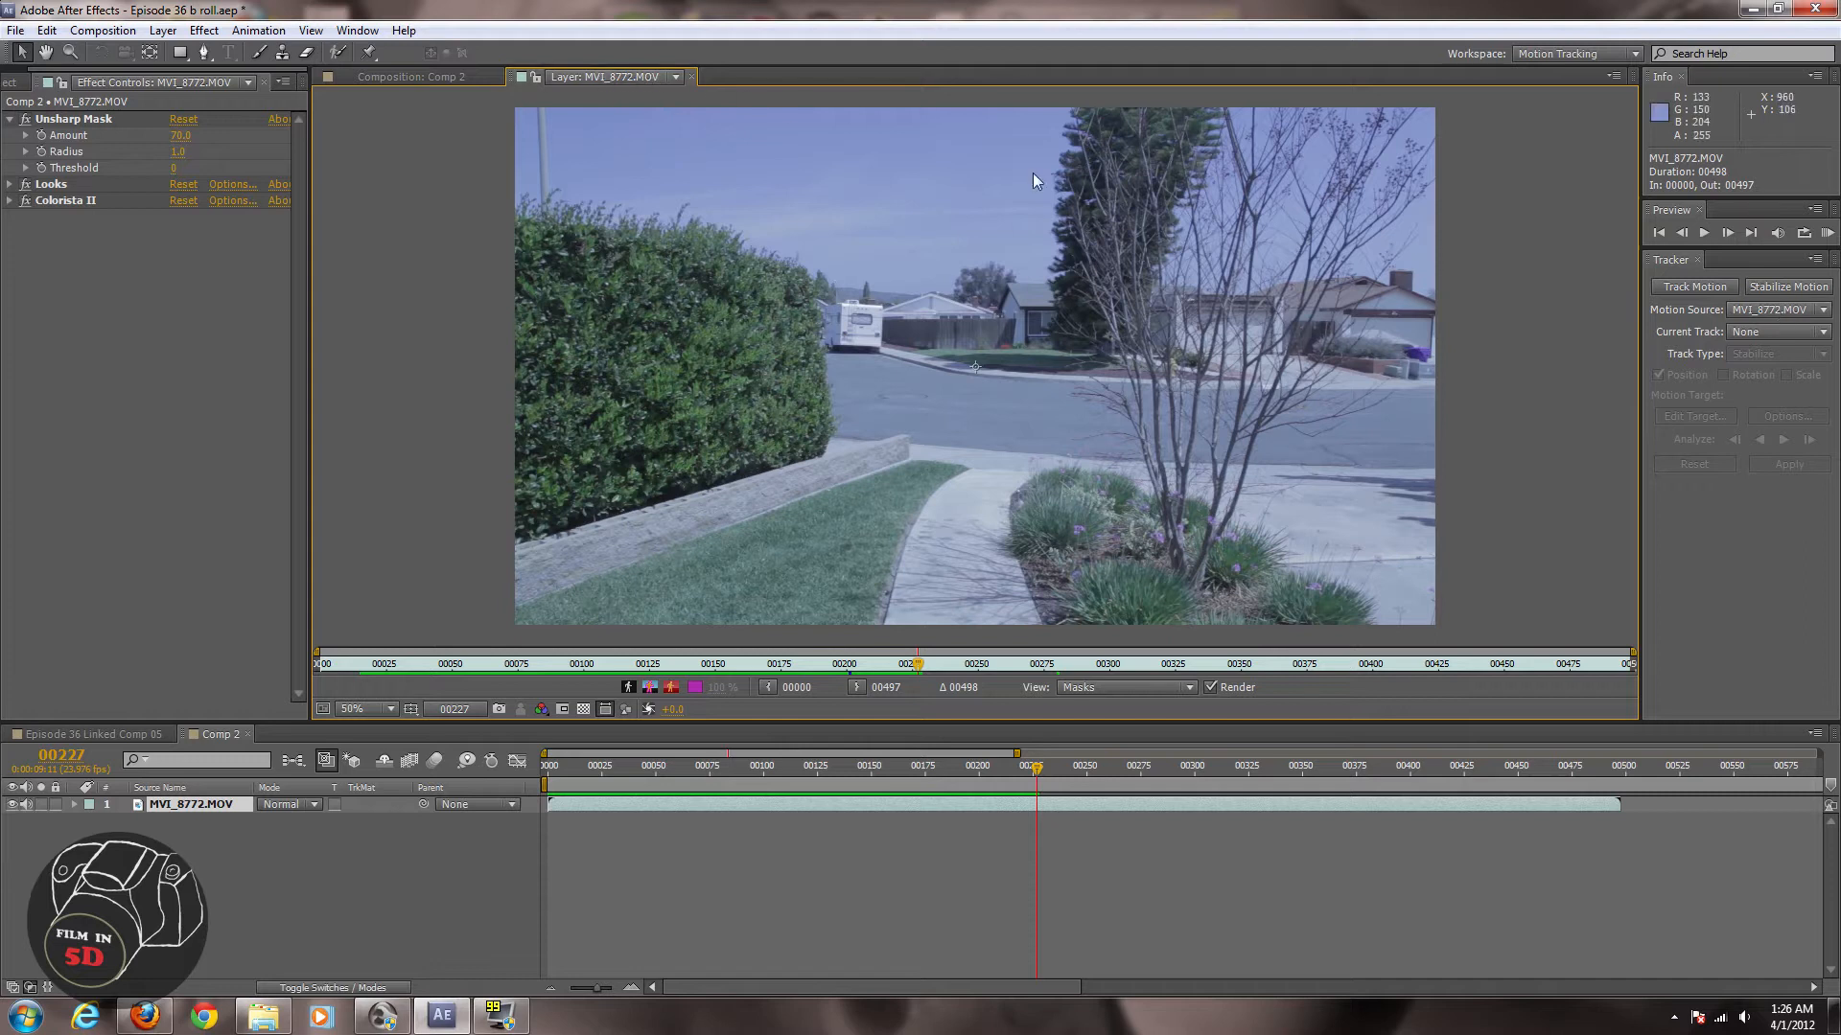
{"action": "left_click", "coordinate": [1710, 284]}
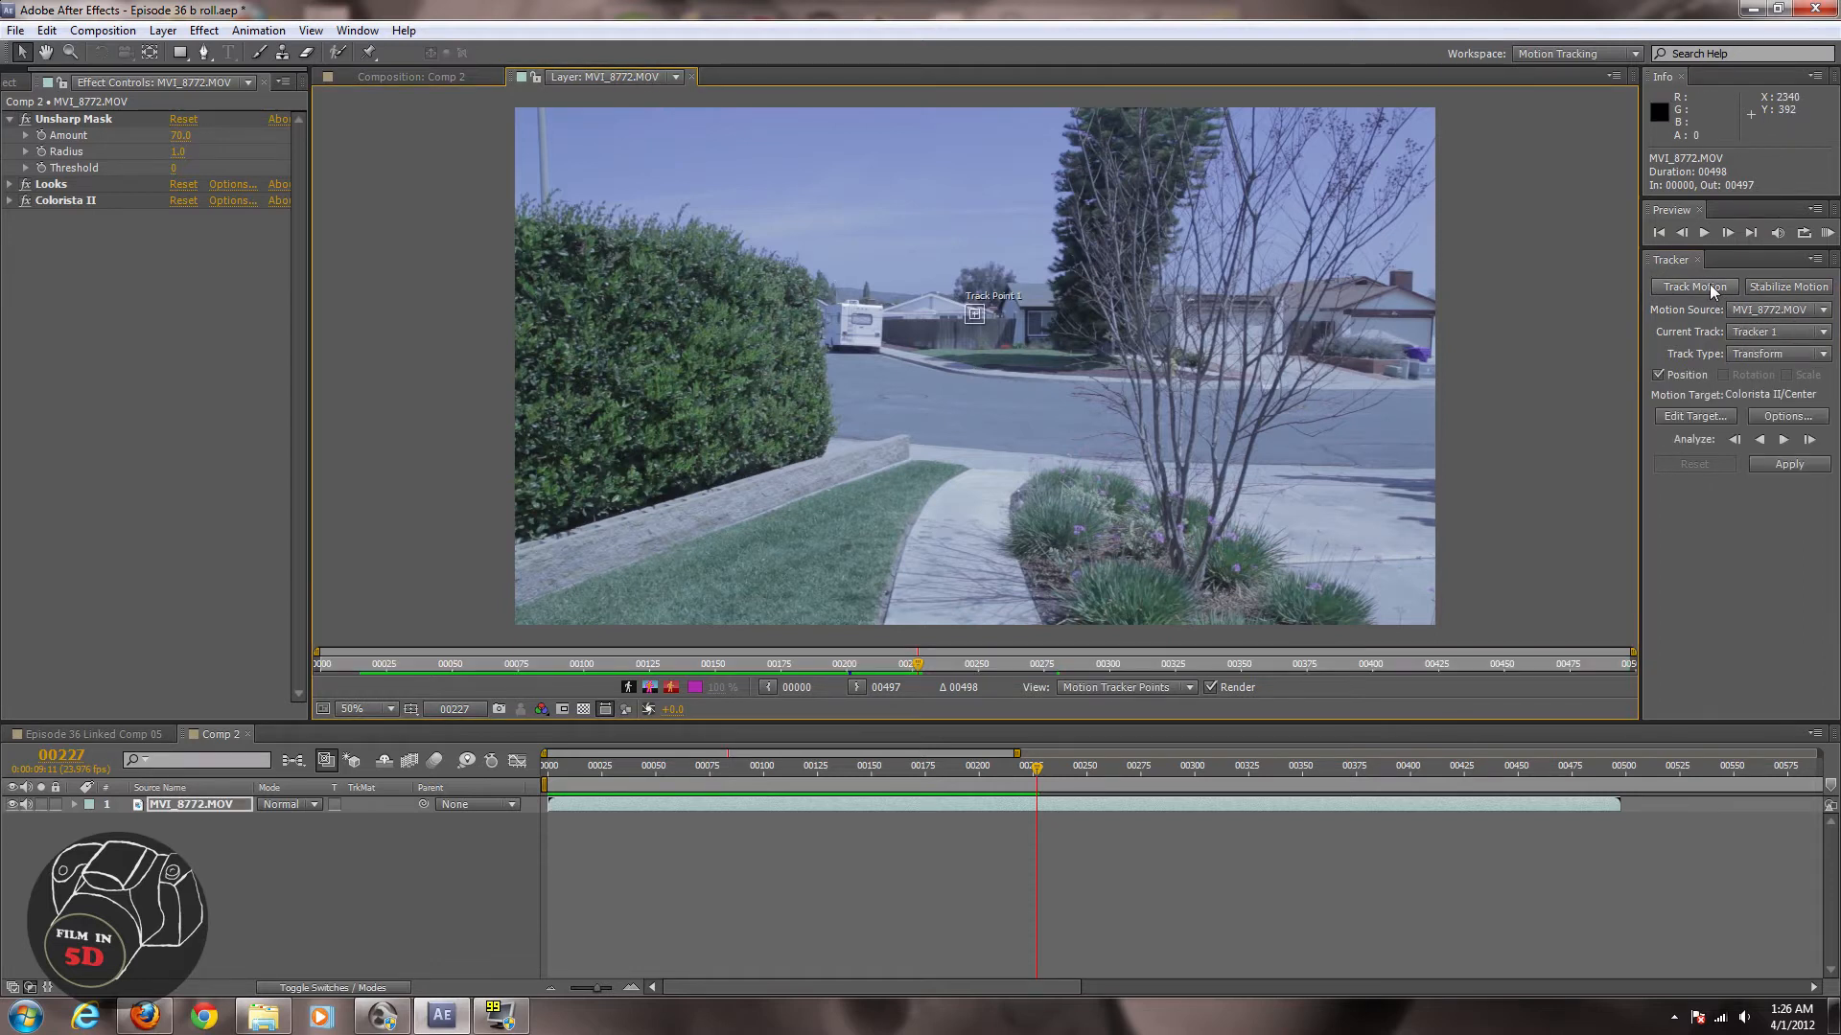
{"action": "left_click", "coordinate": [1766, 356]}
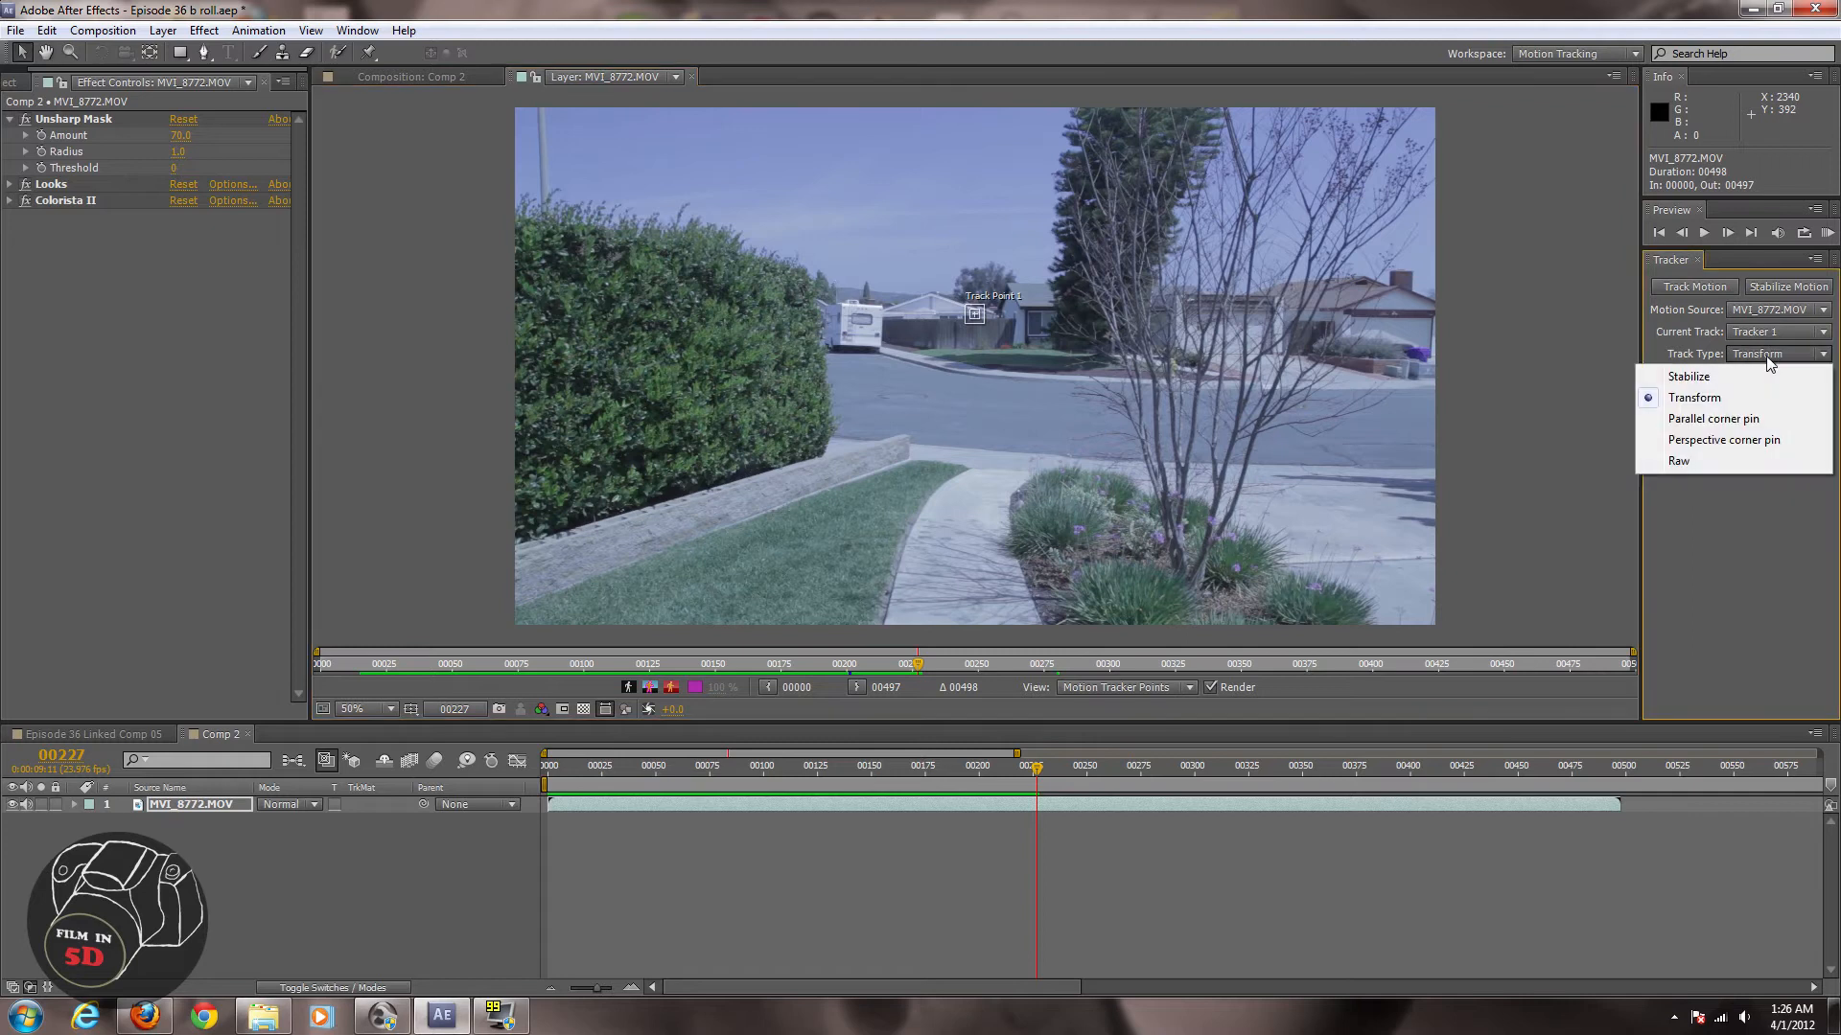
{"action": "left_click", "coordinate": [1710, 376]}
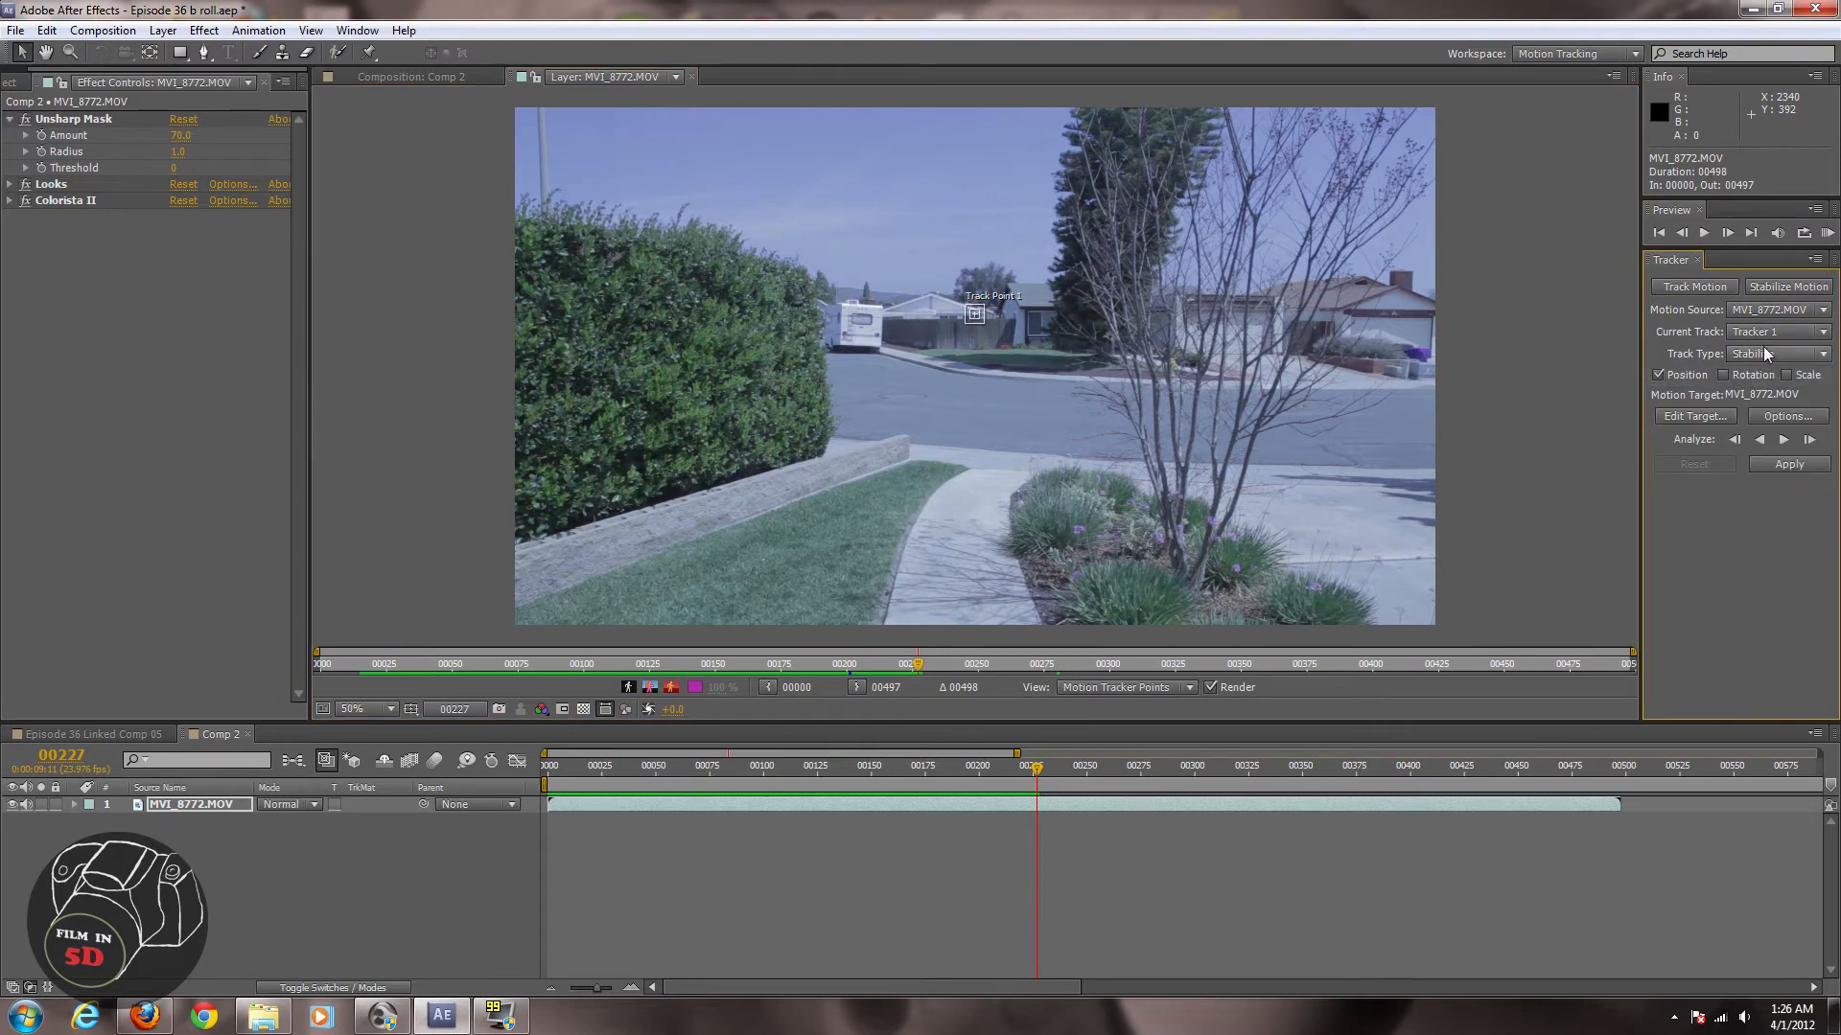
{"action": "left_click", "coordinate": [1758, 356]}
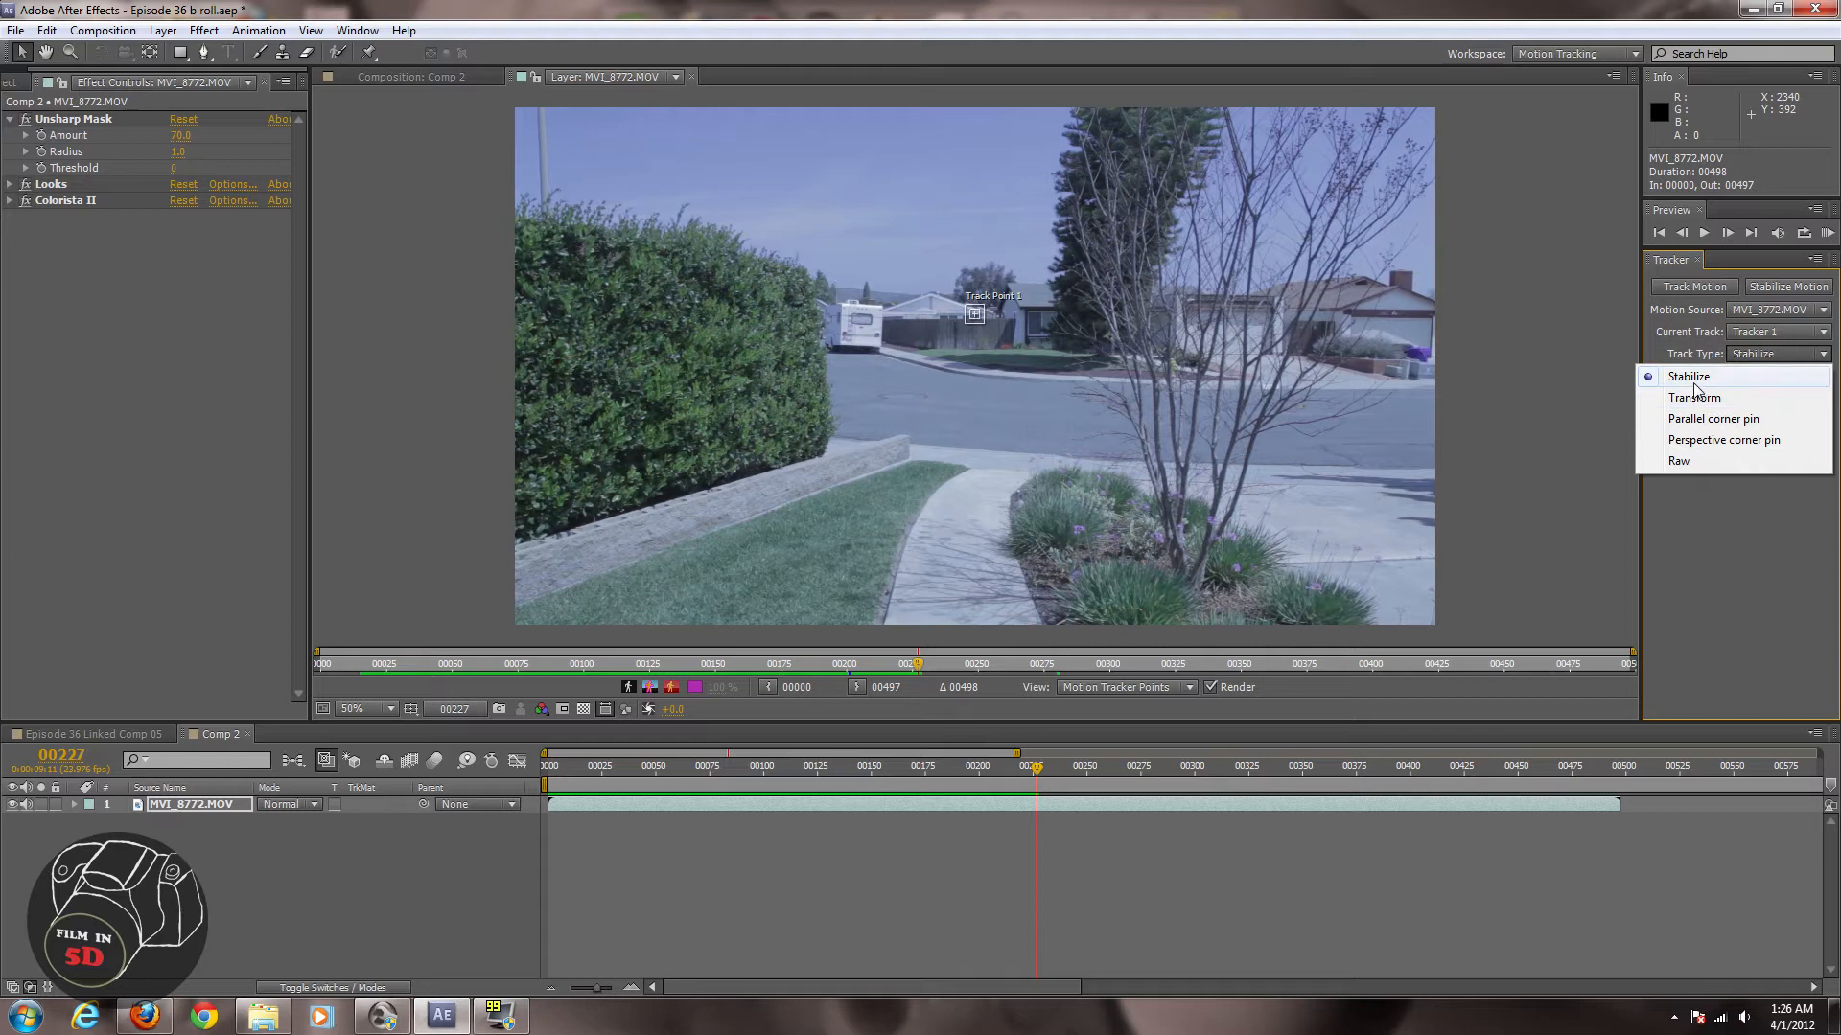
{"action": "left_click", "coordinate": [1755, 353]}
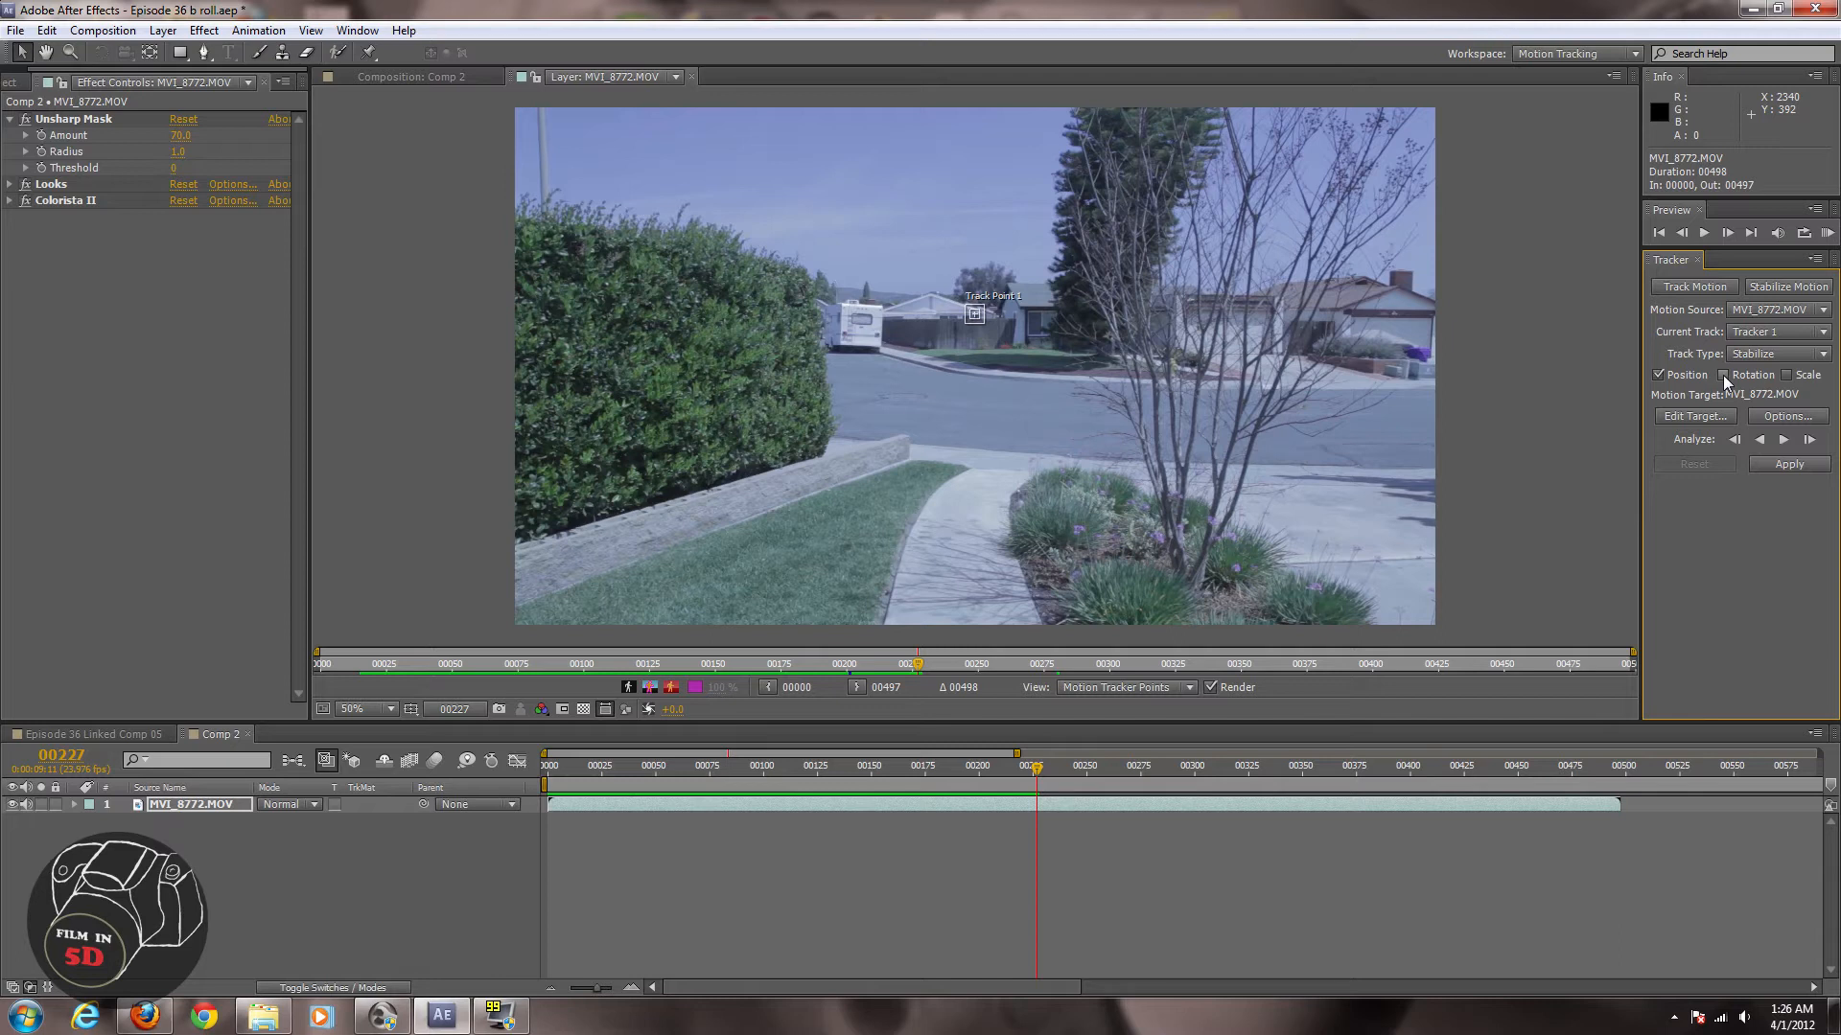
{"action": "left_click", "coordinate": [1723, 376]}
Place Track Point 1 on the red shrub beside the fence and Track Point 2 on the street near the bare tree's branches
{"action": "scroll", "coordinate": [992, 353], "scroll_direction": "up", "scroll_amount": 2}
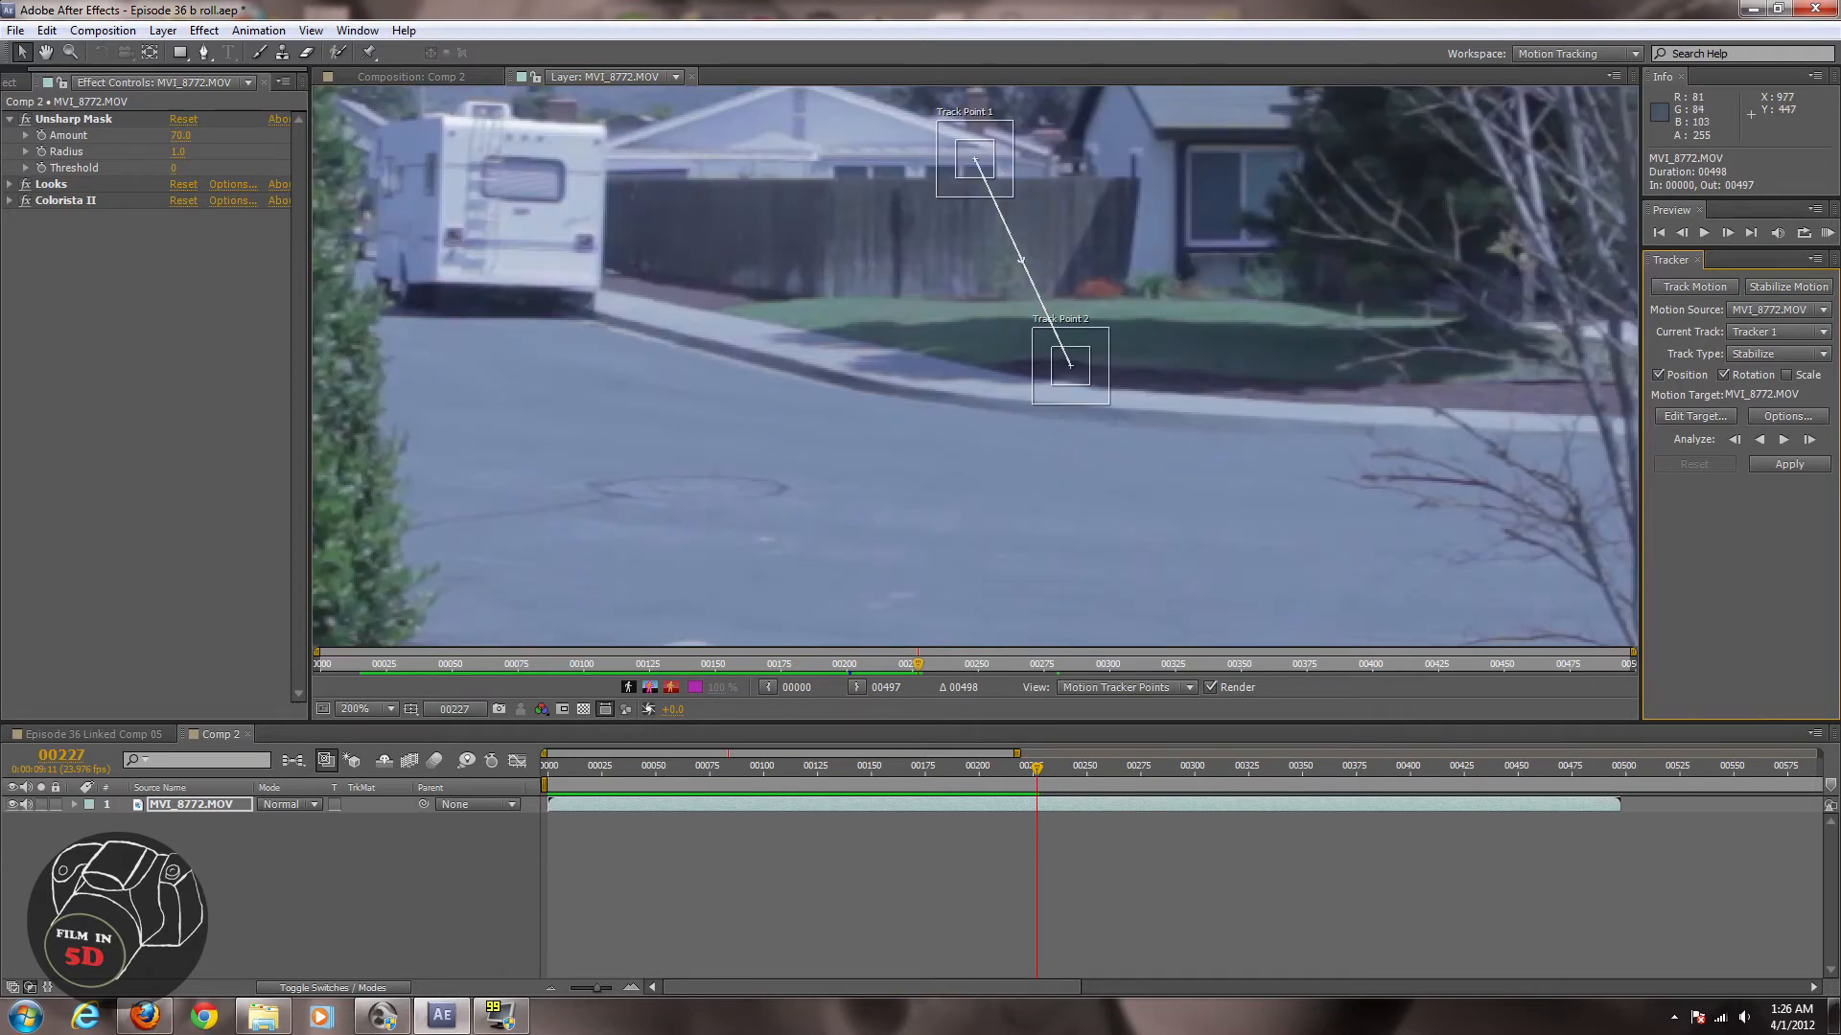
{"action": "left_click_drag", "start_coordinate": [975, 160], "coordinate": [1097, 280]}
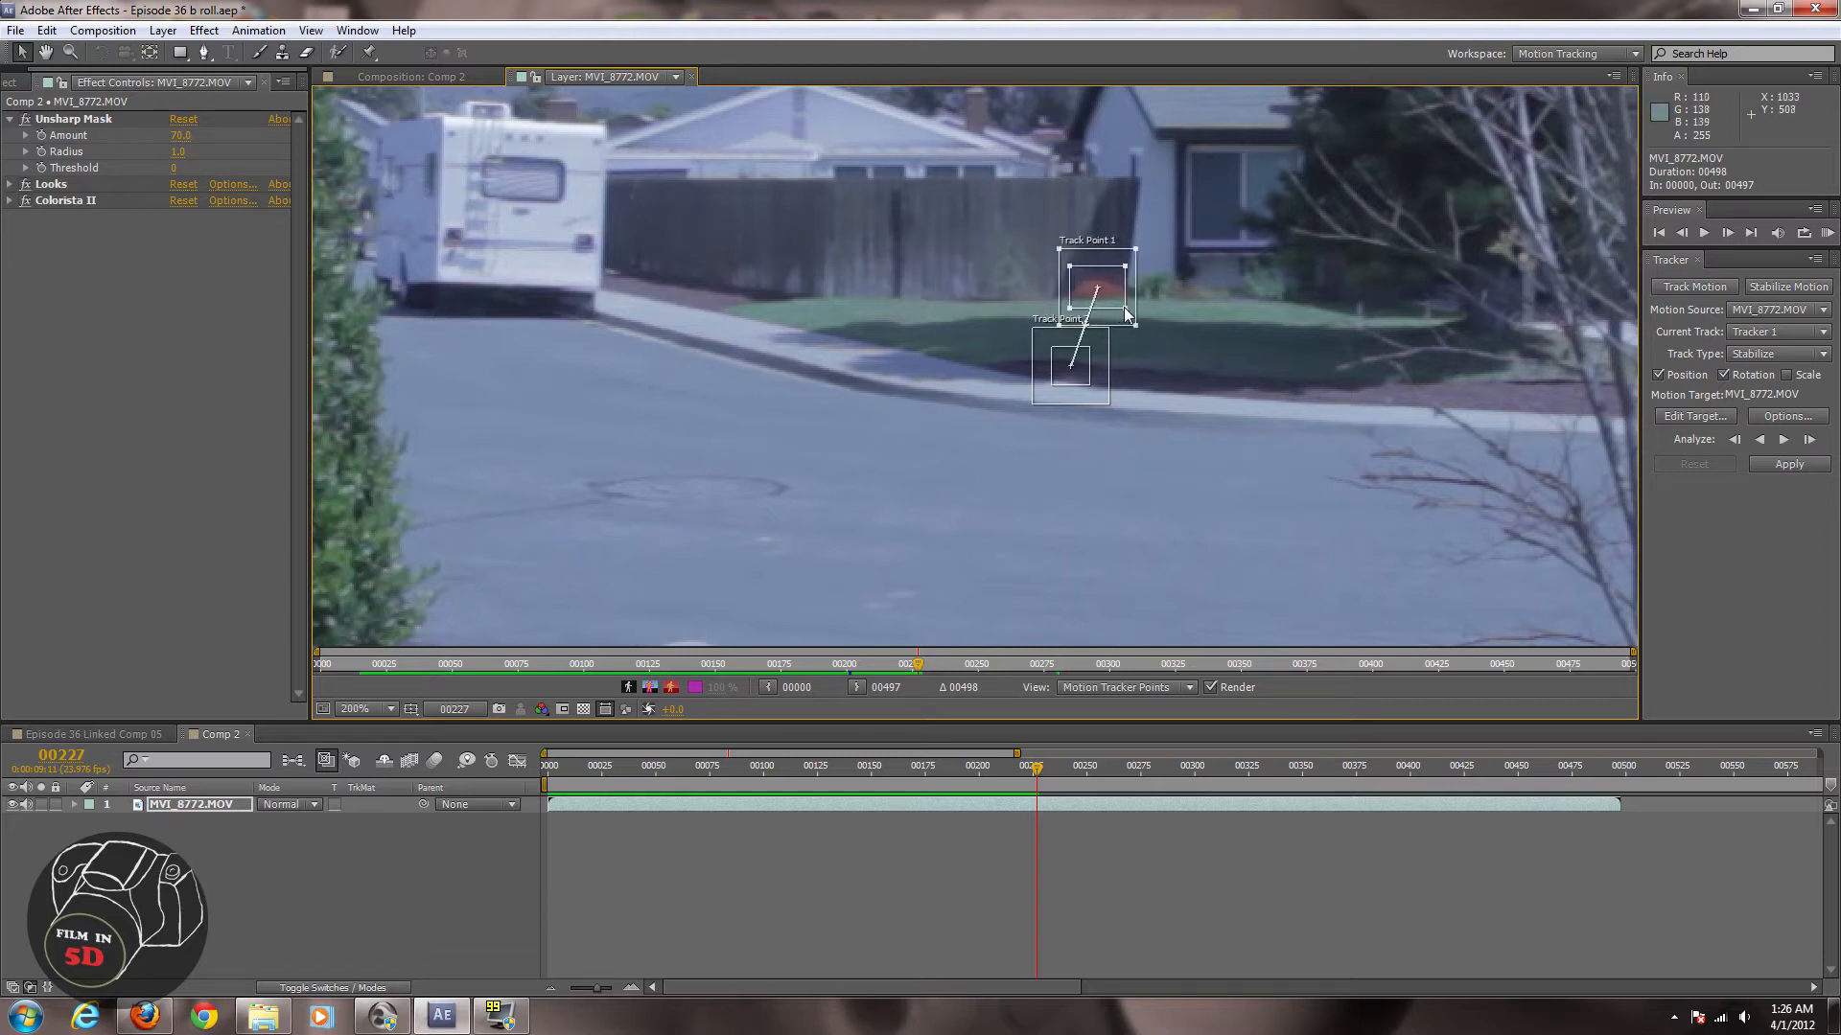
{"action": "left_click_drag", "start_coordinate": [1070, 366], "coordinate": [1411, 513]}
{"action": "scroll", "coordinate": [1403, 541], "scroll_direction": "down", "scroll_amount": 2}
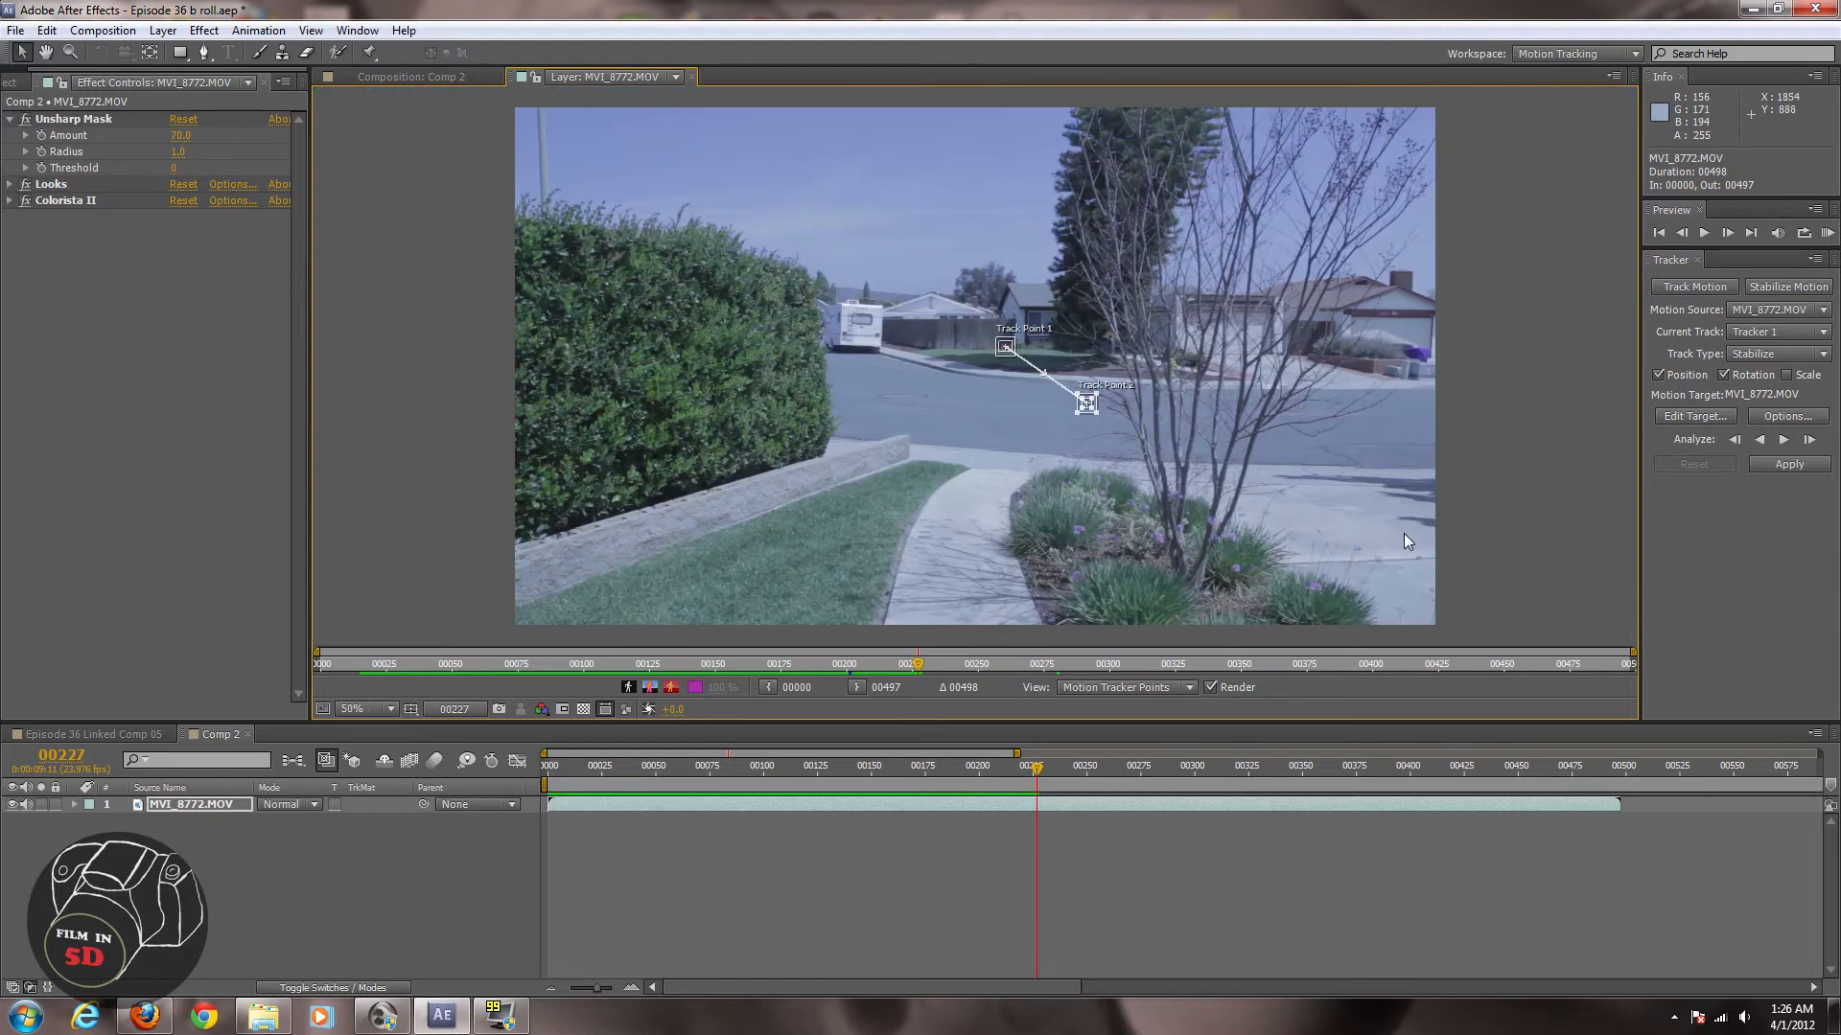
{"action": "scroll", "coordinate": [1091, 409], "scroll_direction": "up", "scroll_amount": 2}
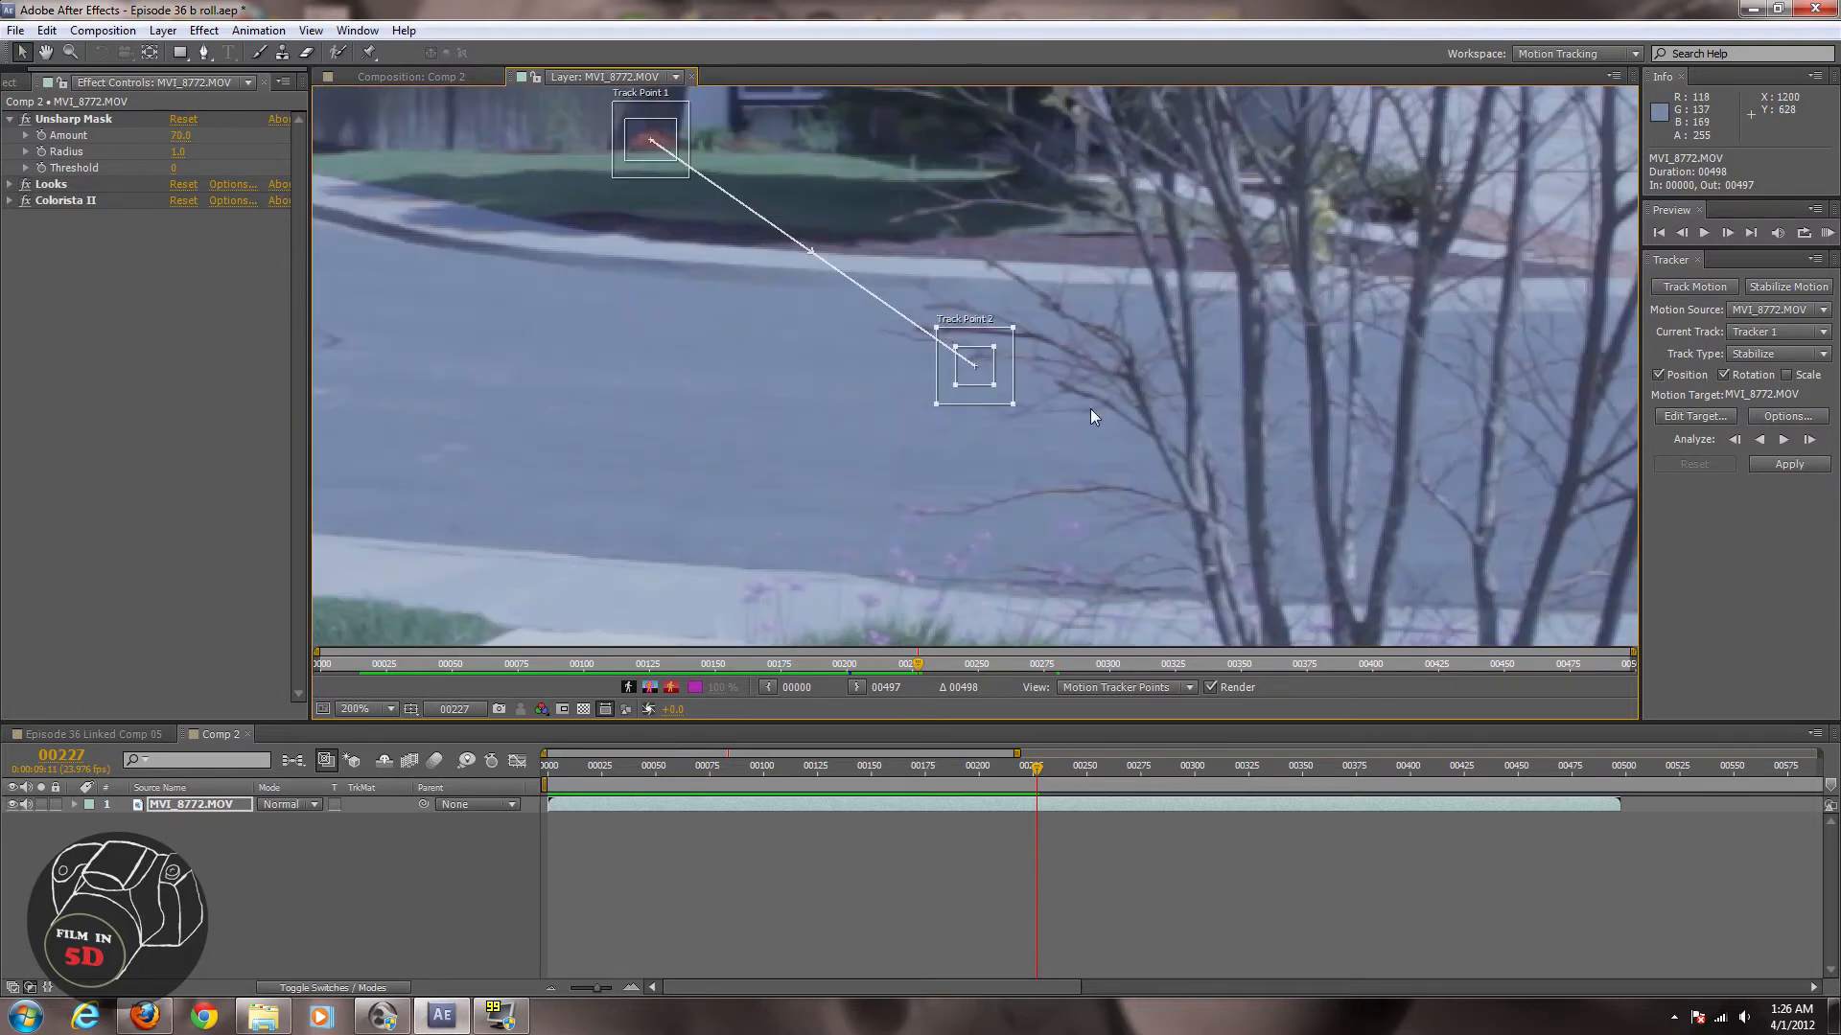
Enlarge Track Point 1's outer search region into a wide rectangle around the red shrub
{"action": "key", "text": "space"}
{"action": "left_click_drag", "start_coordinate": [887, 234], "coordinate": [1211, 419]}
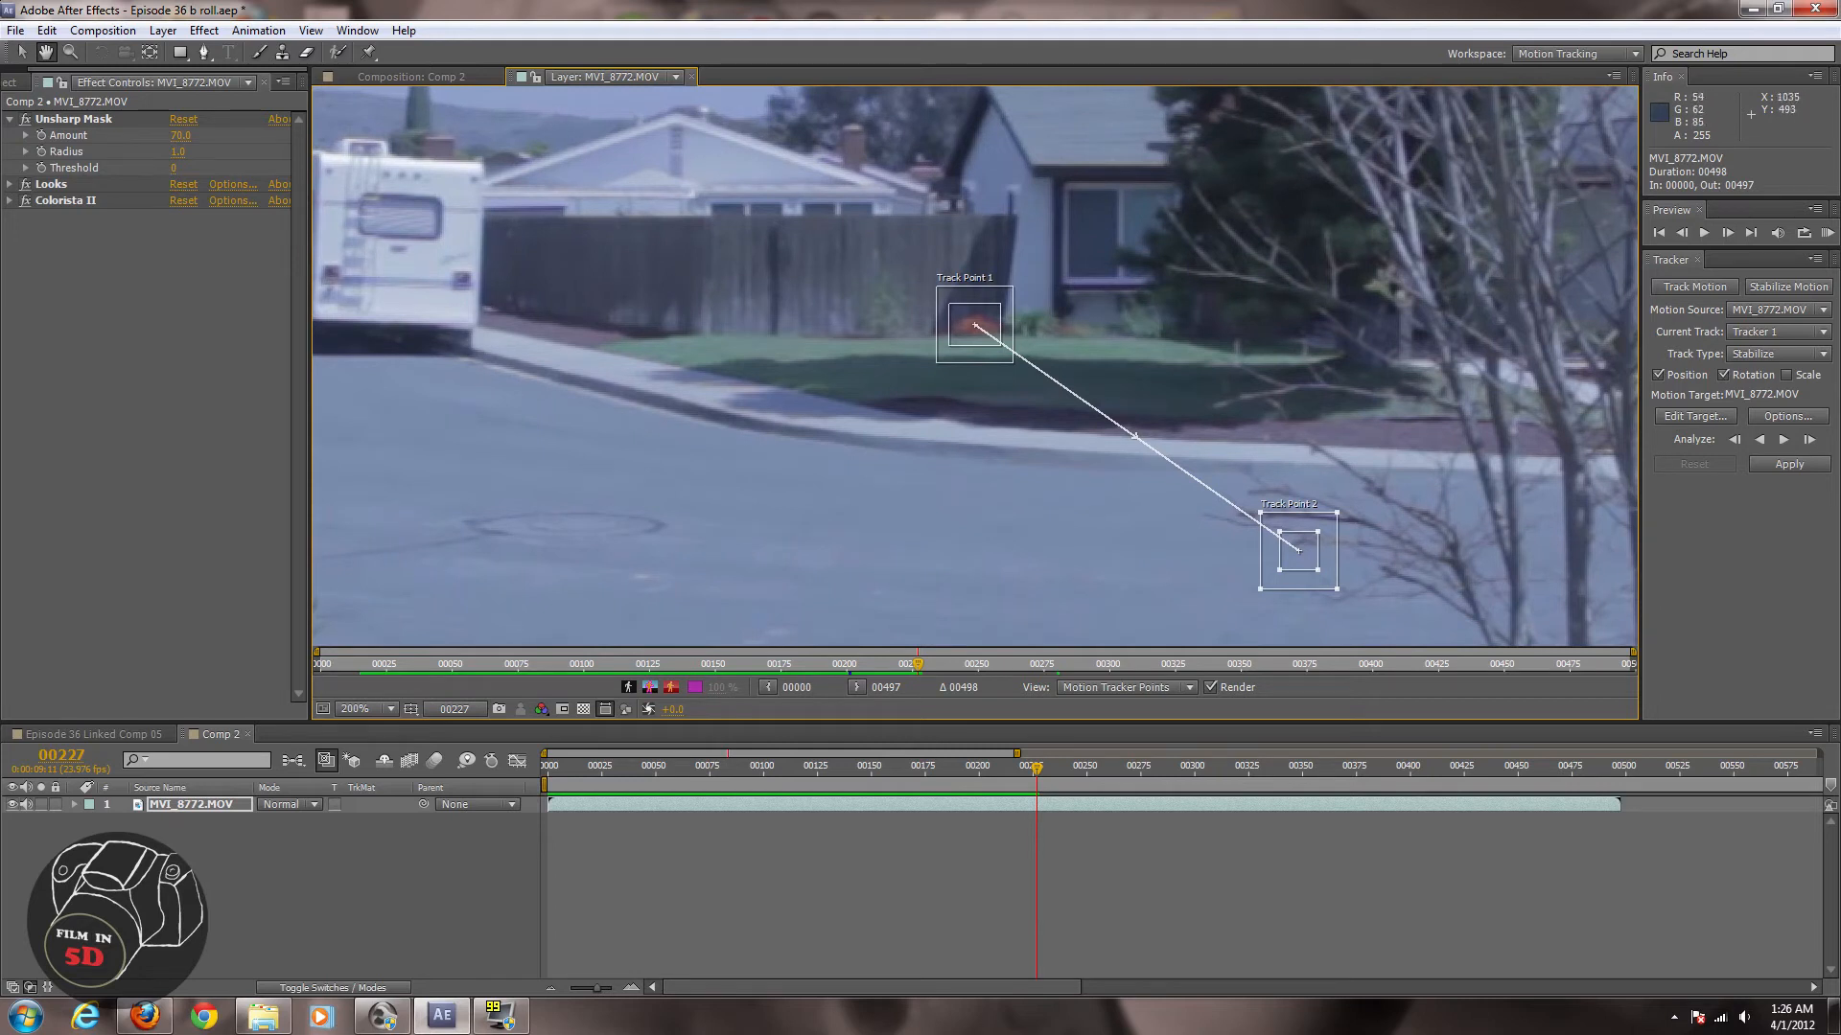
{"action": "key", "text": "space"}
{"action": "scroll", "coordinate": [997, 349], "scroll_direction": "up", "scroll_amount": 2}
{"action": "scroll", "coordinate": [998, 350], "scroll_direction": "down", "scroll_amount": 1}
{"action": "scroll", "coordinate": [975, 366], "scroll_direction": "down", "scroll_amount": 7}
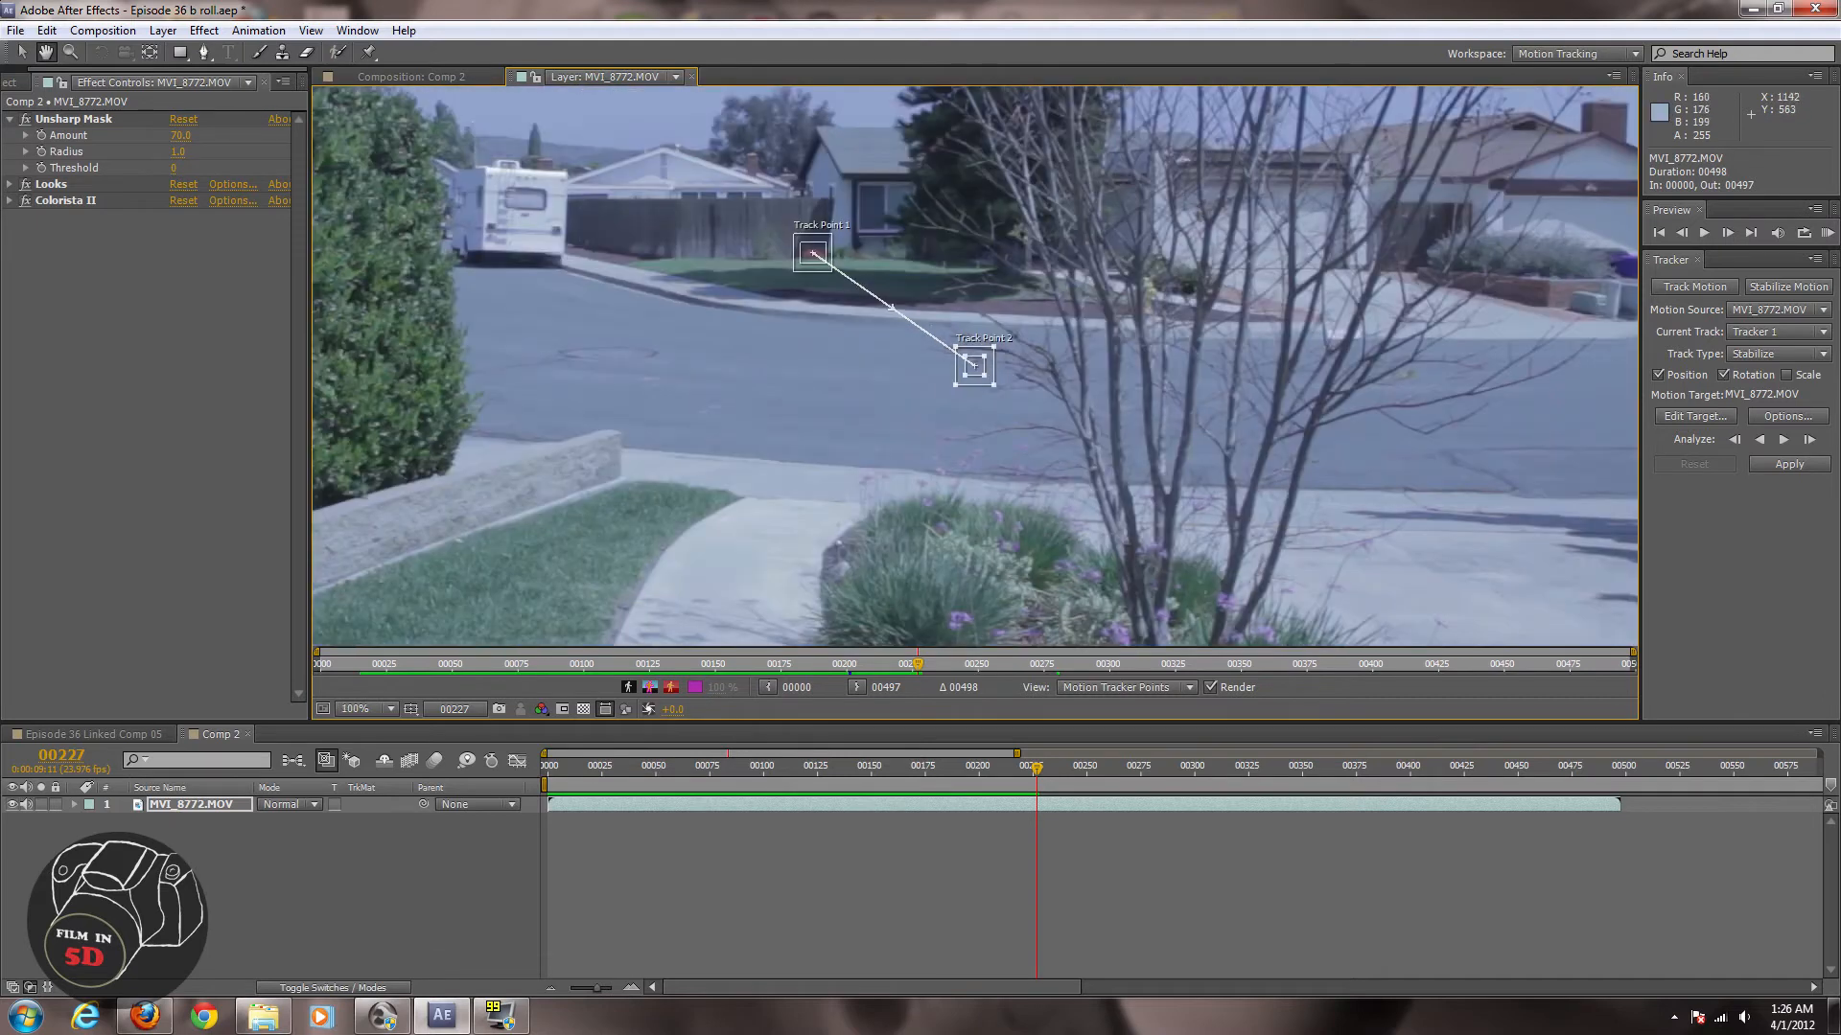
{"action": "scroll", "coordinate": [834, 307], "scroll_direction": "up", "scroll_amount": 3}
{"action": "scroll", "coordinate": [1247, 476], "scroll_direction": "up", "scroll_amount": 5}
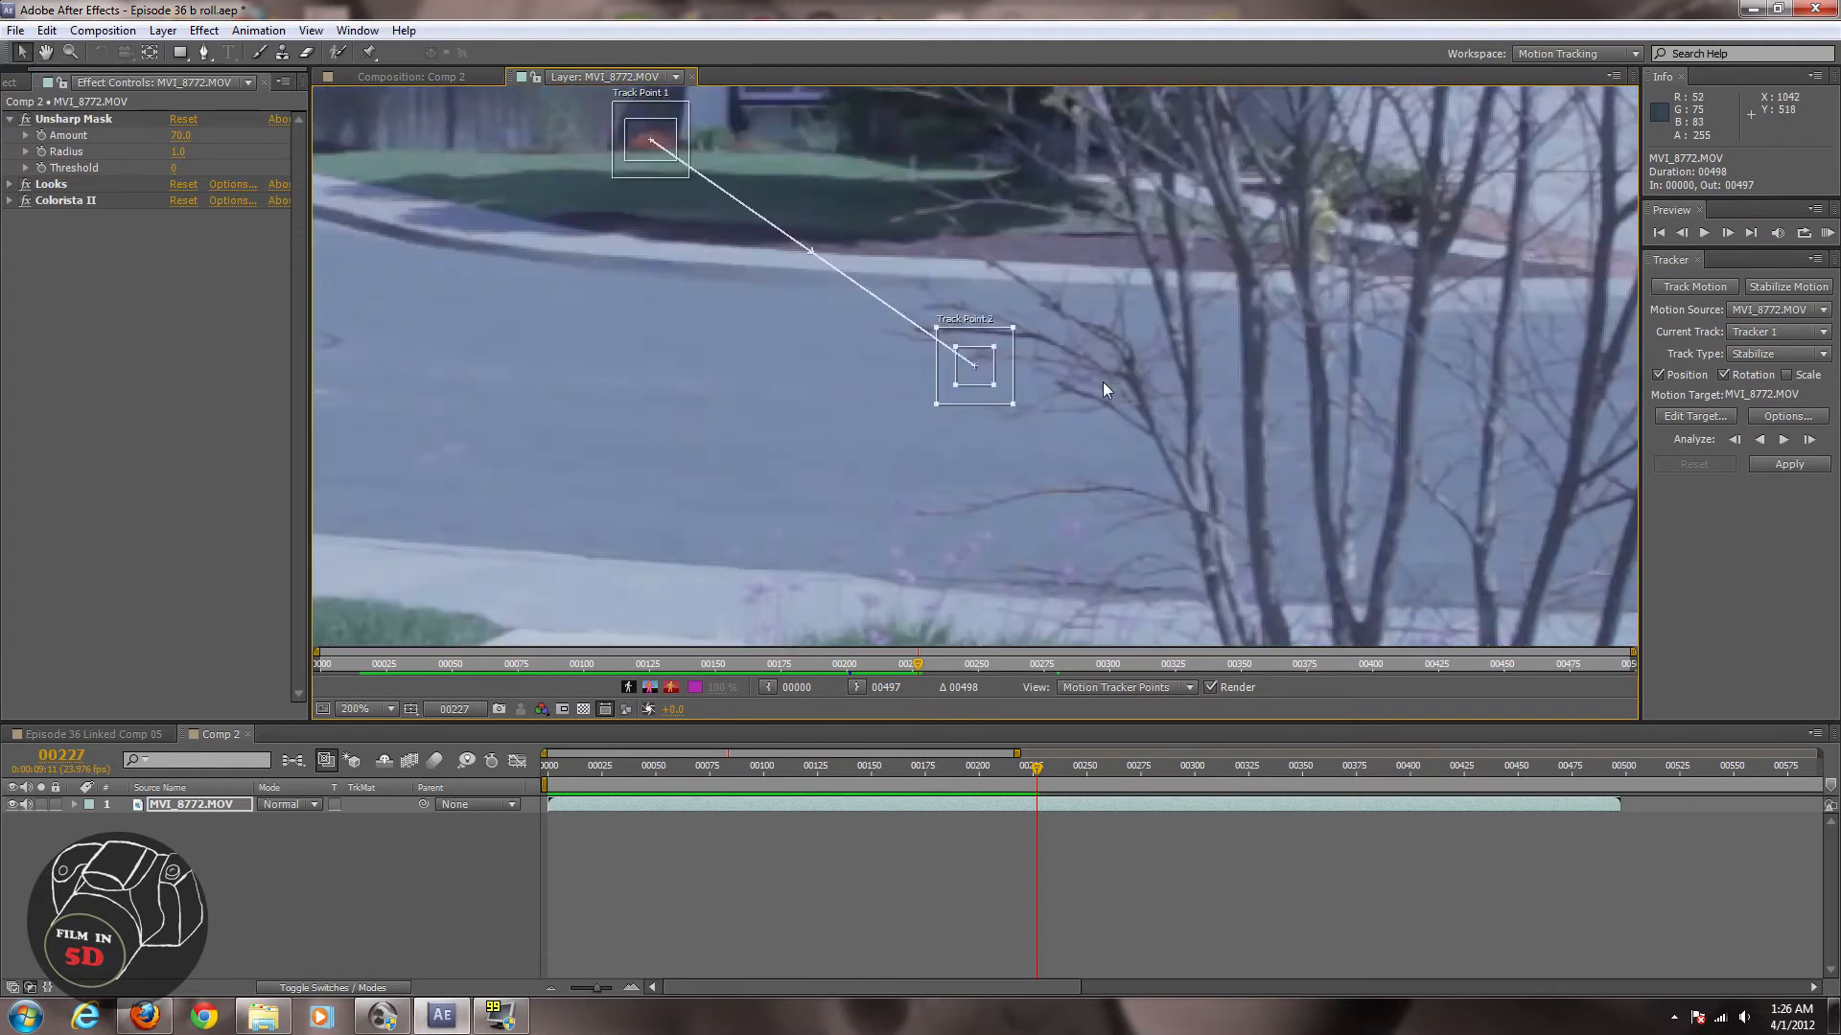
{"action": "key", "text": "space"}
{"action": "left_click_drag", "start_coordinate": [863, 96], "coordinate": [1351, 565]}
{"action": "left_click_drag", "start_coordinate": [1047, 380], "coordinate": [1381, 651]}
{"action": "left_click_drag", "start_coordinate": [535, 215], "coordinate": [958, 313]}
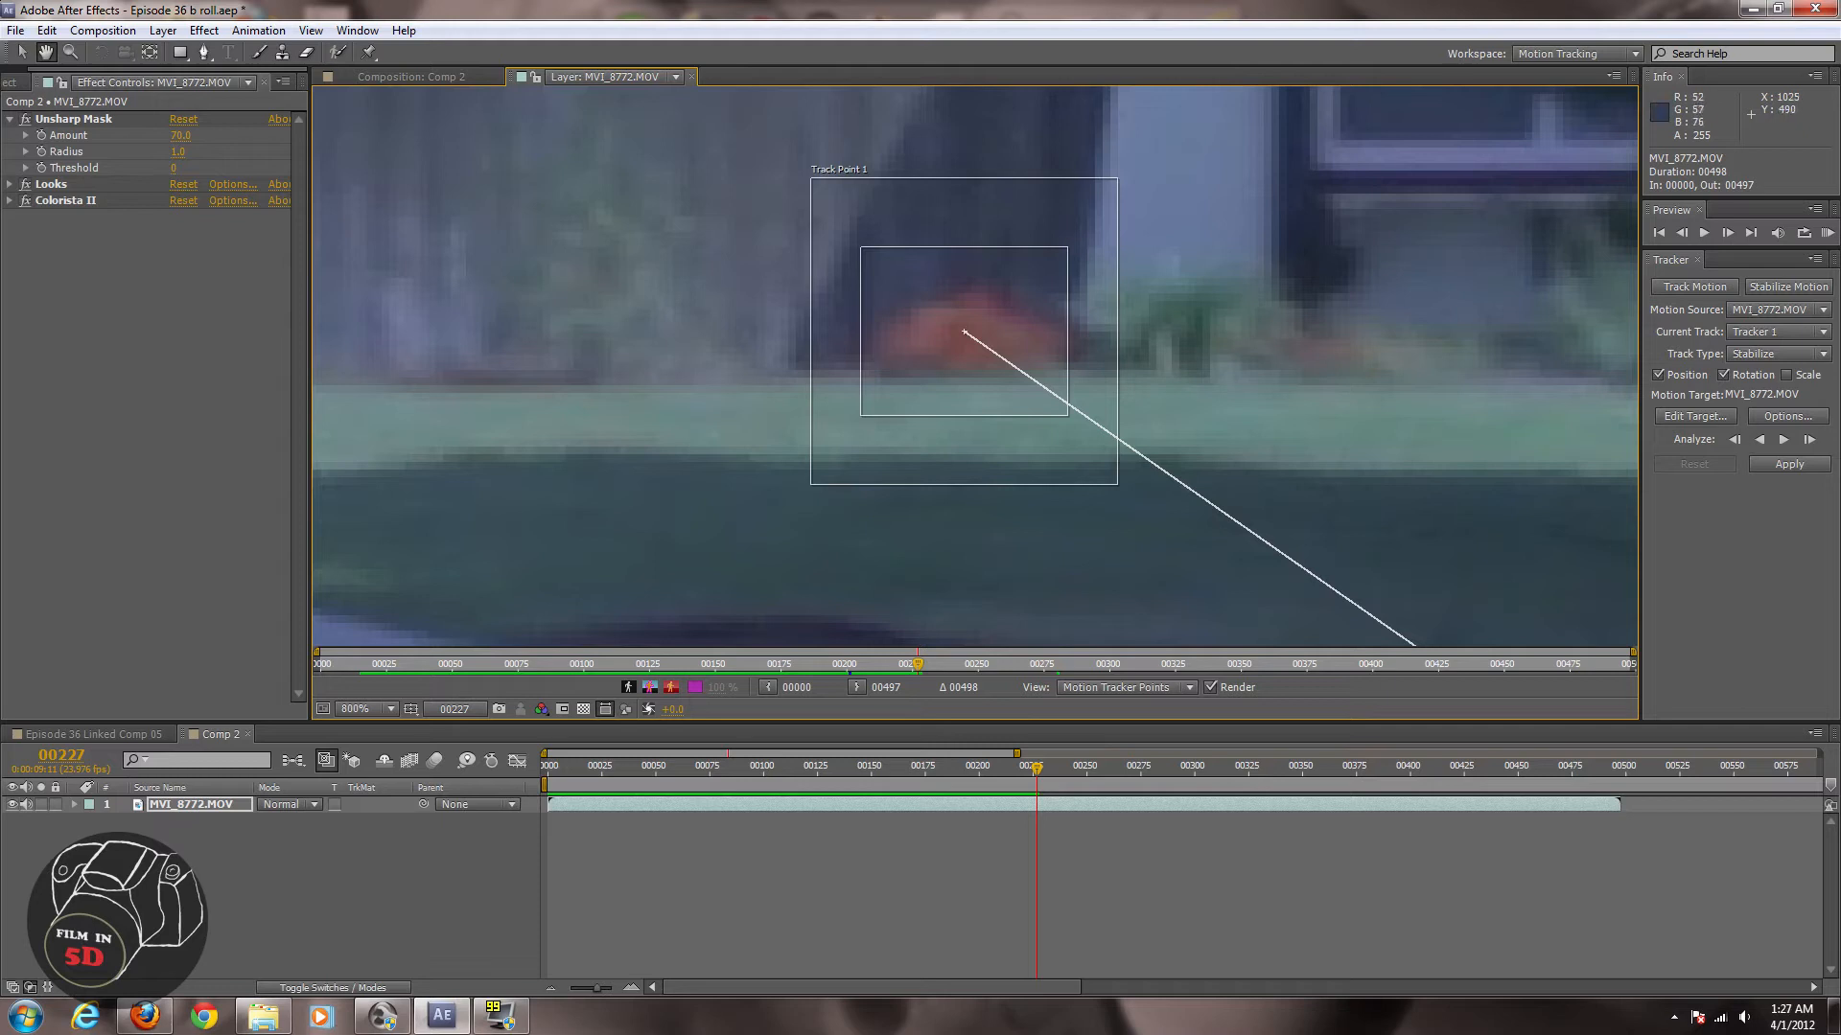
{"action": "key", "text": "v"}
{"action": "key", "text": "comma"}
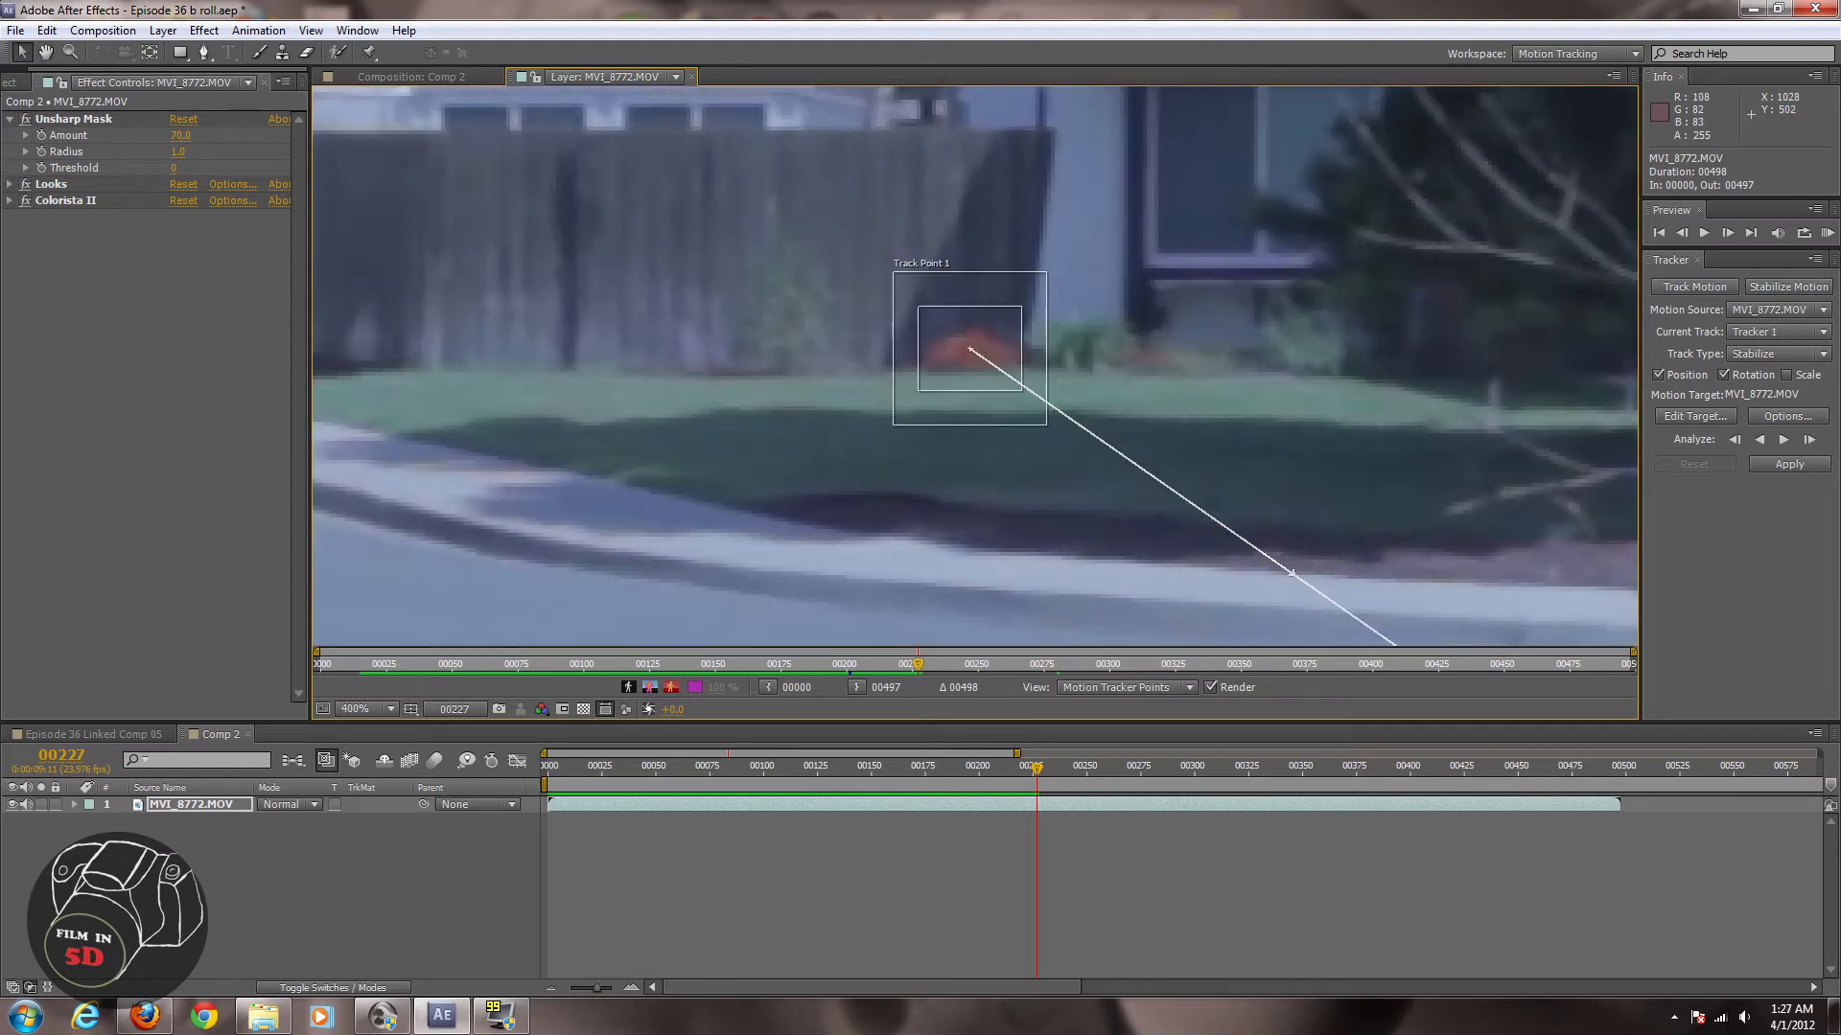
{"action": "left_click_drag", "start_coordinate": [1046, 425], "coordinate": [1110, 442]}
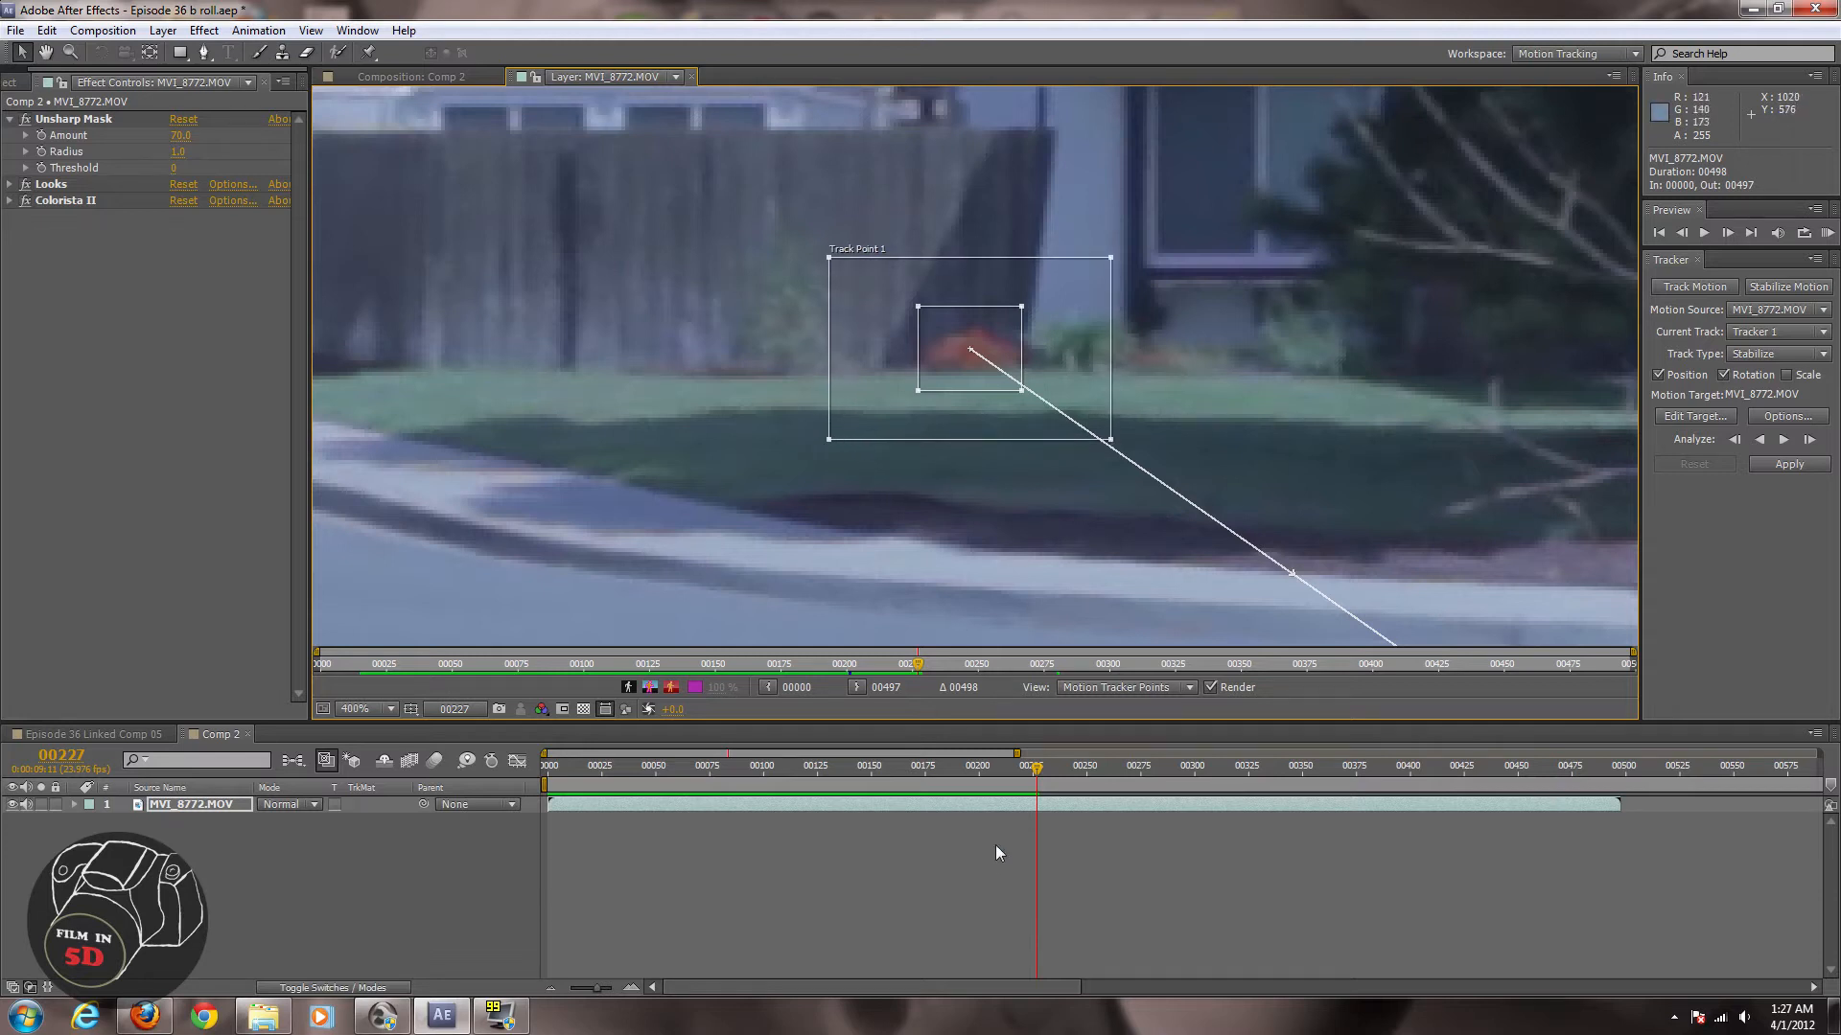
Go to frame 226 and slightly shrink Track Point 1's search region around the red shrub
{"action": "mouse_move", "coordinate": [1036, 772]}
{"action": "left_mouse_down"}
{"action": "mouse_move", "coordinate": [976, 761]}
{"action": "mouse_move", "coordinate": [1035, 764]}
{"action": "left_mouse_up"}
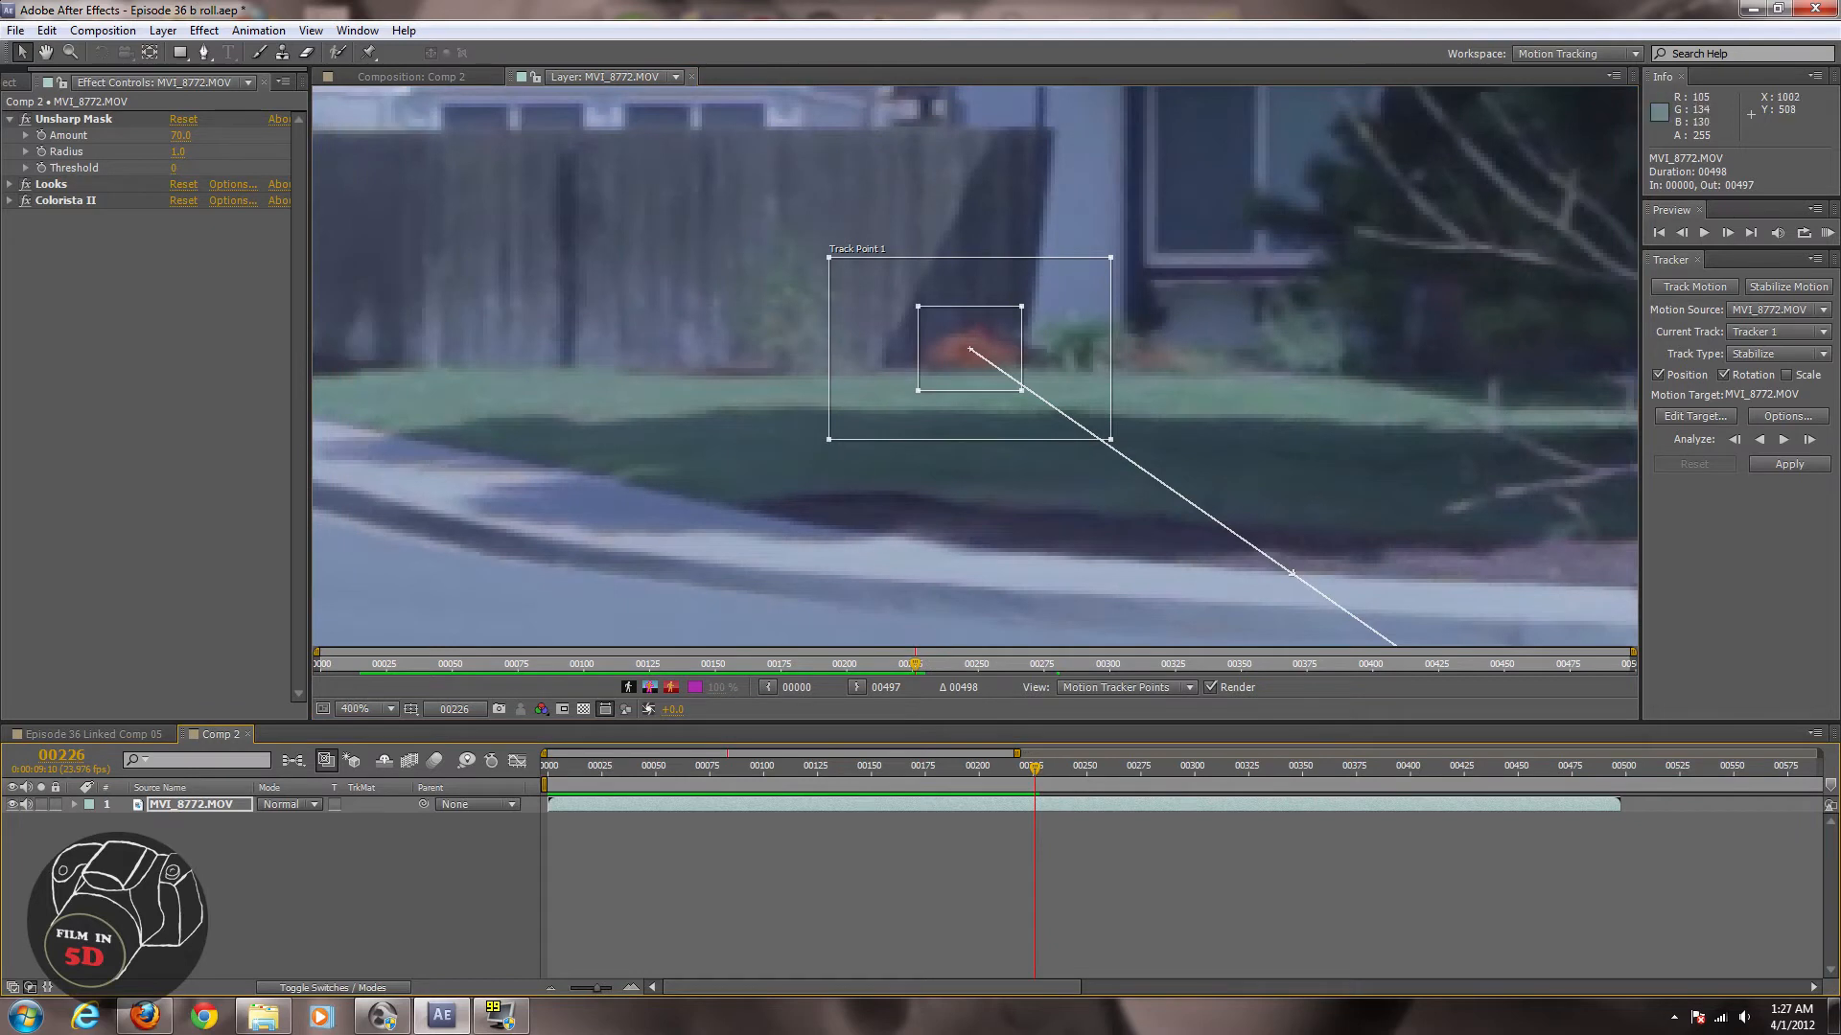
{"action": "left_click_drag", "start_coordinate": [831, 441], "coordinate": [845, 433]}
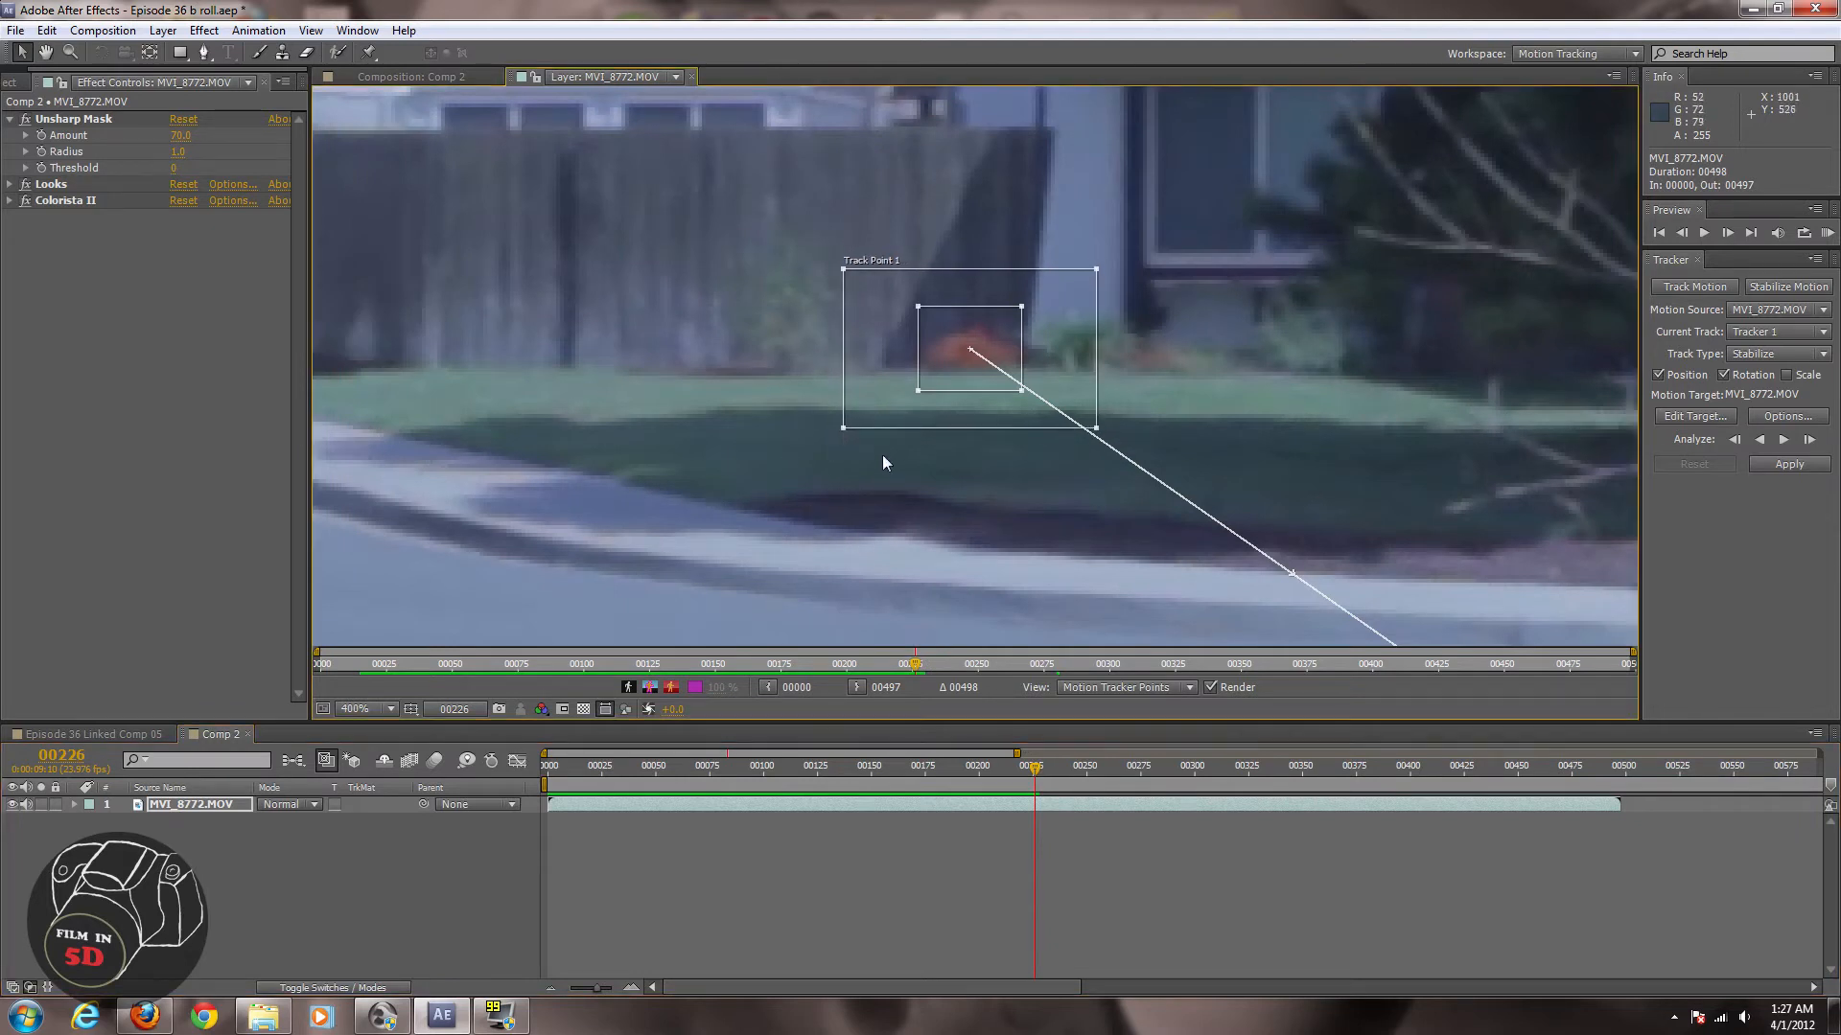
{"action": "key", "text": "comma"}
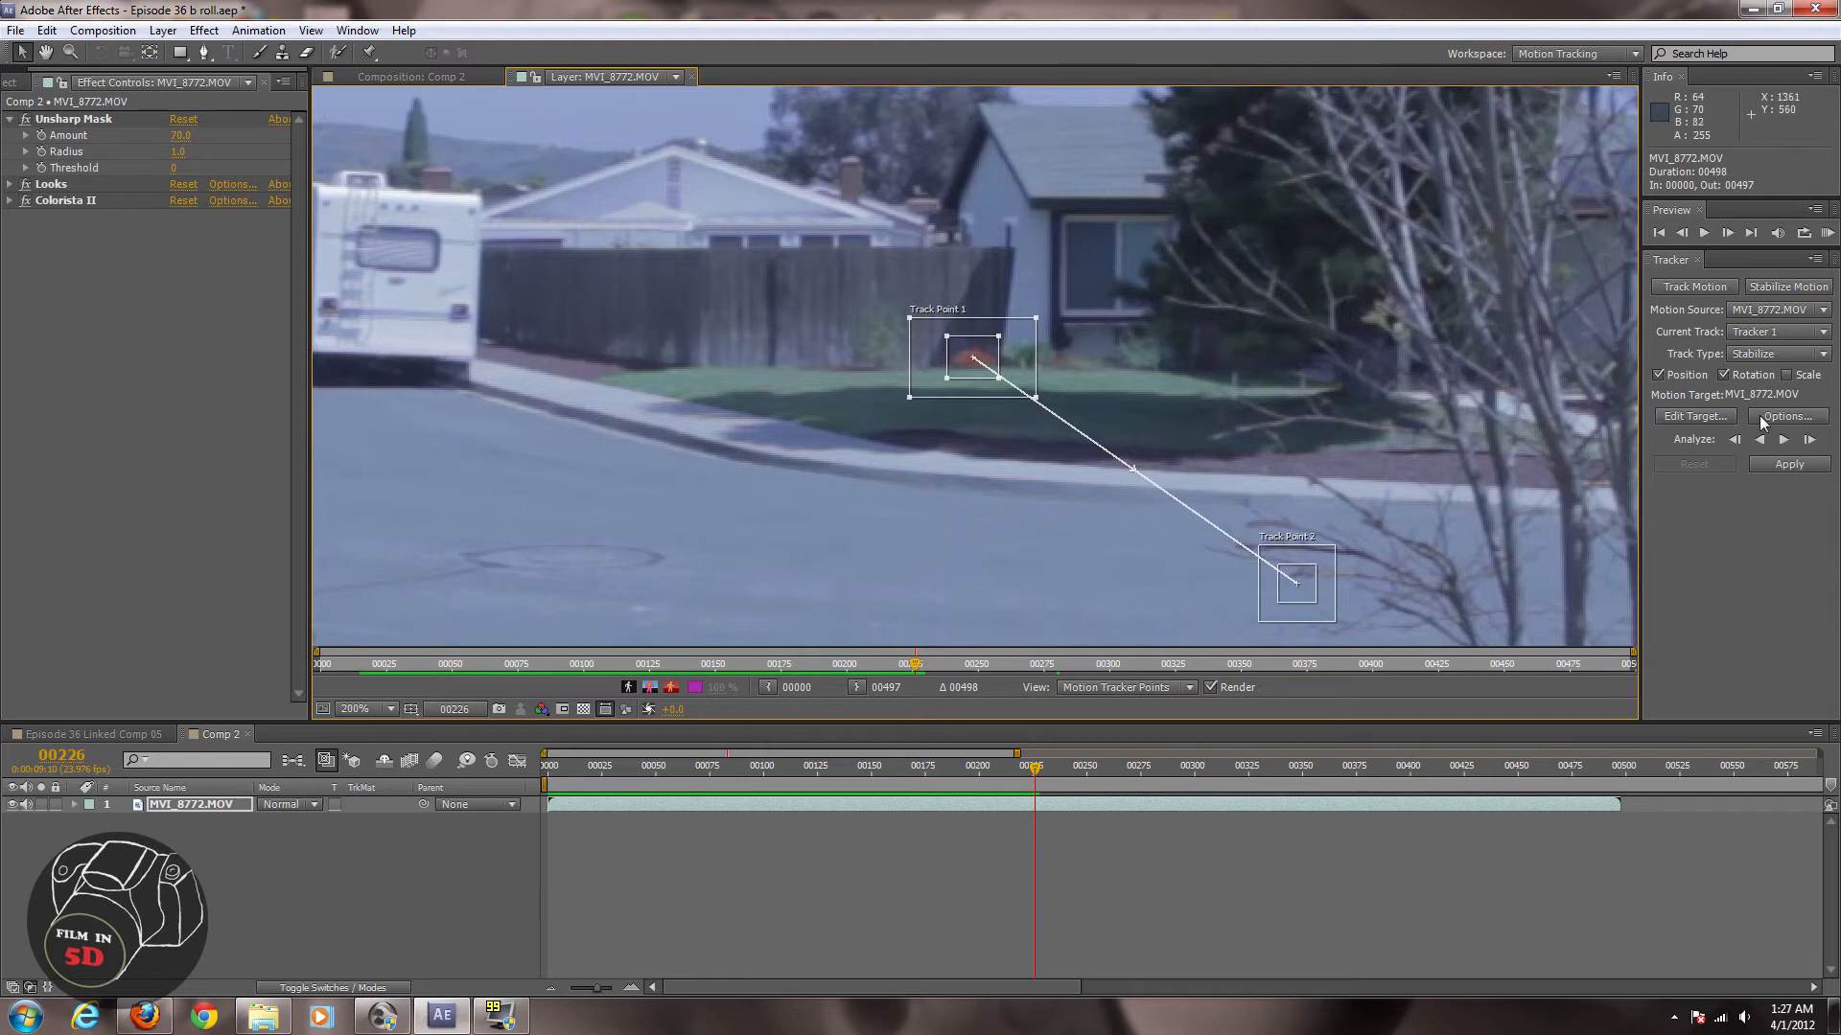
Try Track Point 2 at the end of the lawn beneath the large evergreen, level with Track Point 1
{"action": "left_click_drag", "start_coordinate": [1296, 590], "coordinate": [1336, 376]}
{"action": "scroll", "coordinate": [1335, 376], "scroll_direction": "down", "scroll_amount": 1}
{"action": "scroll", "coordinate": [974, 364], "scroll_direction": "down", "scroll_amount": 1}
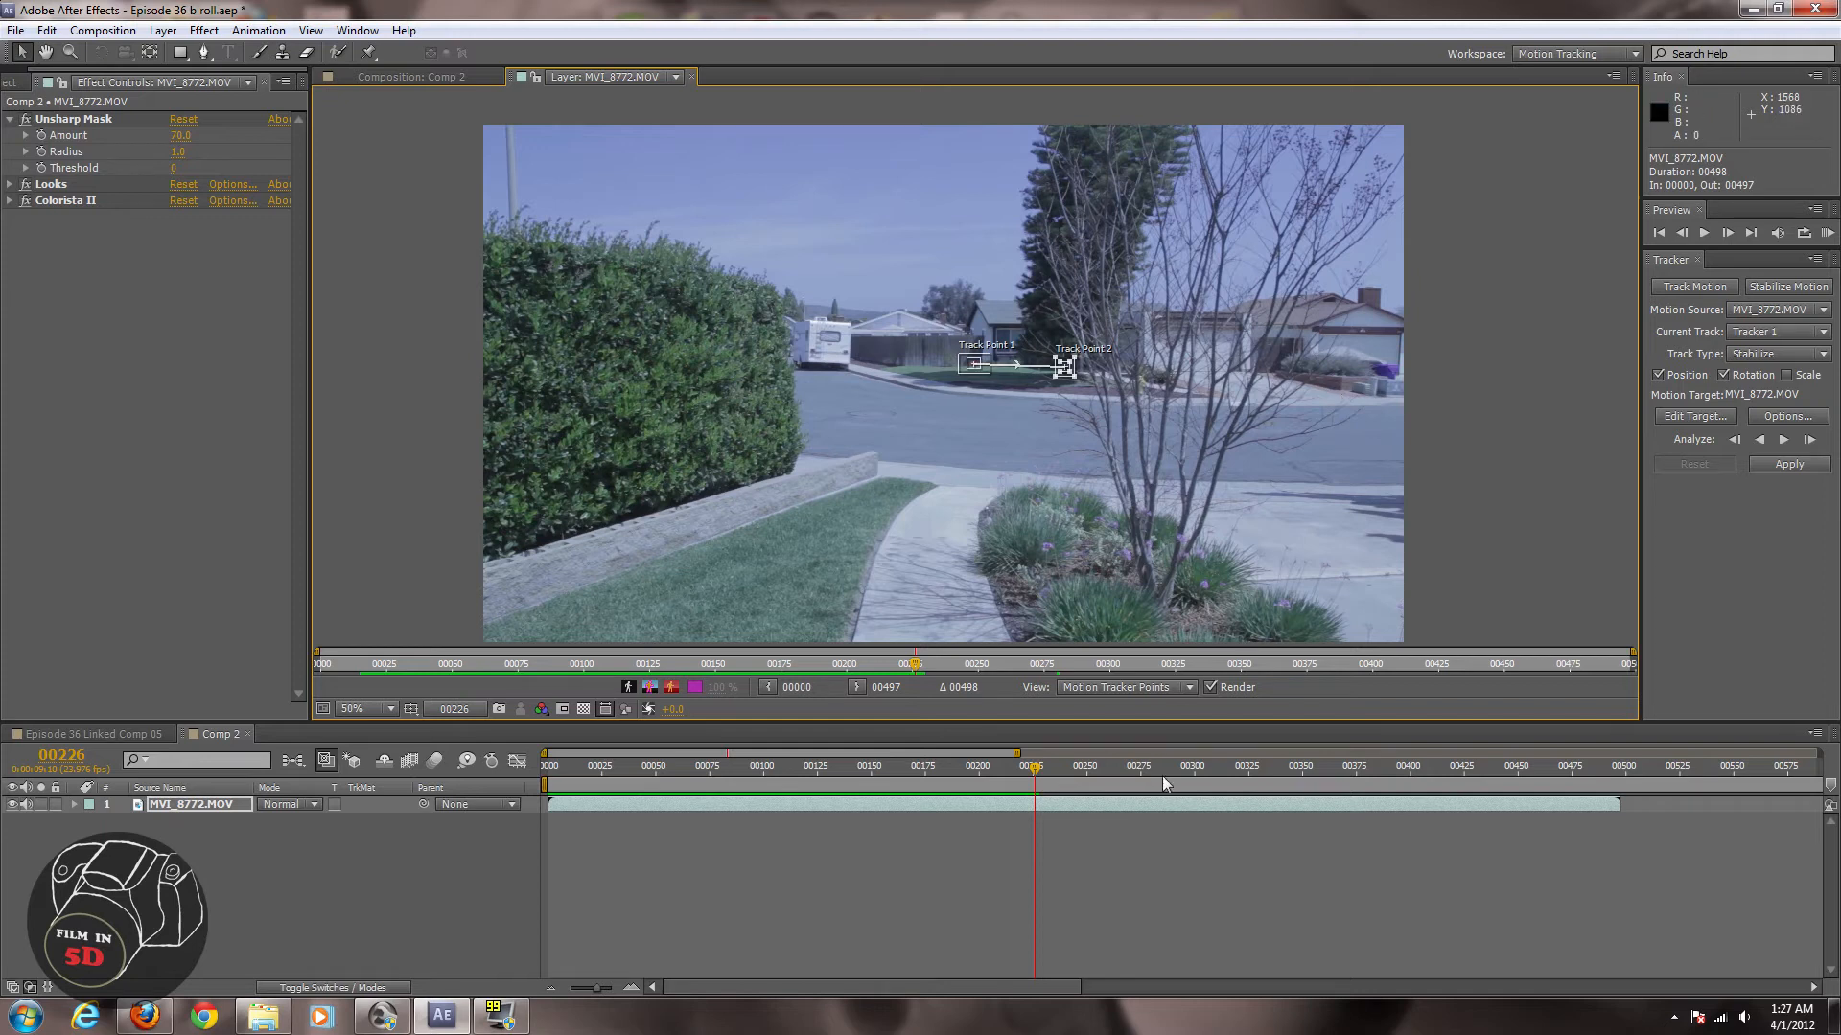
{"action": "scroll", "coordinate": [966, 450], "scroll_direction": "up", "scroll_amount": 2}
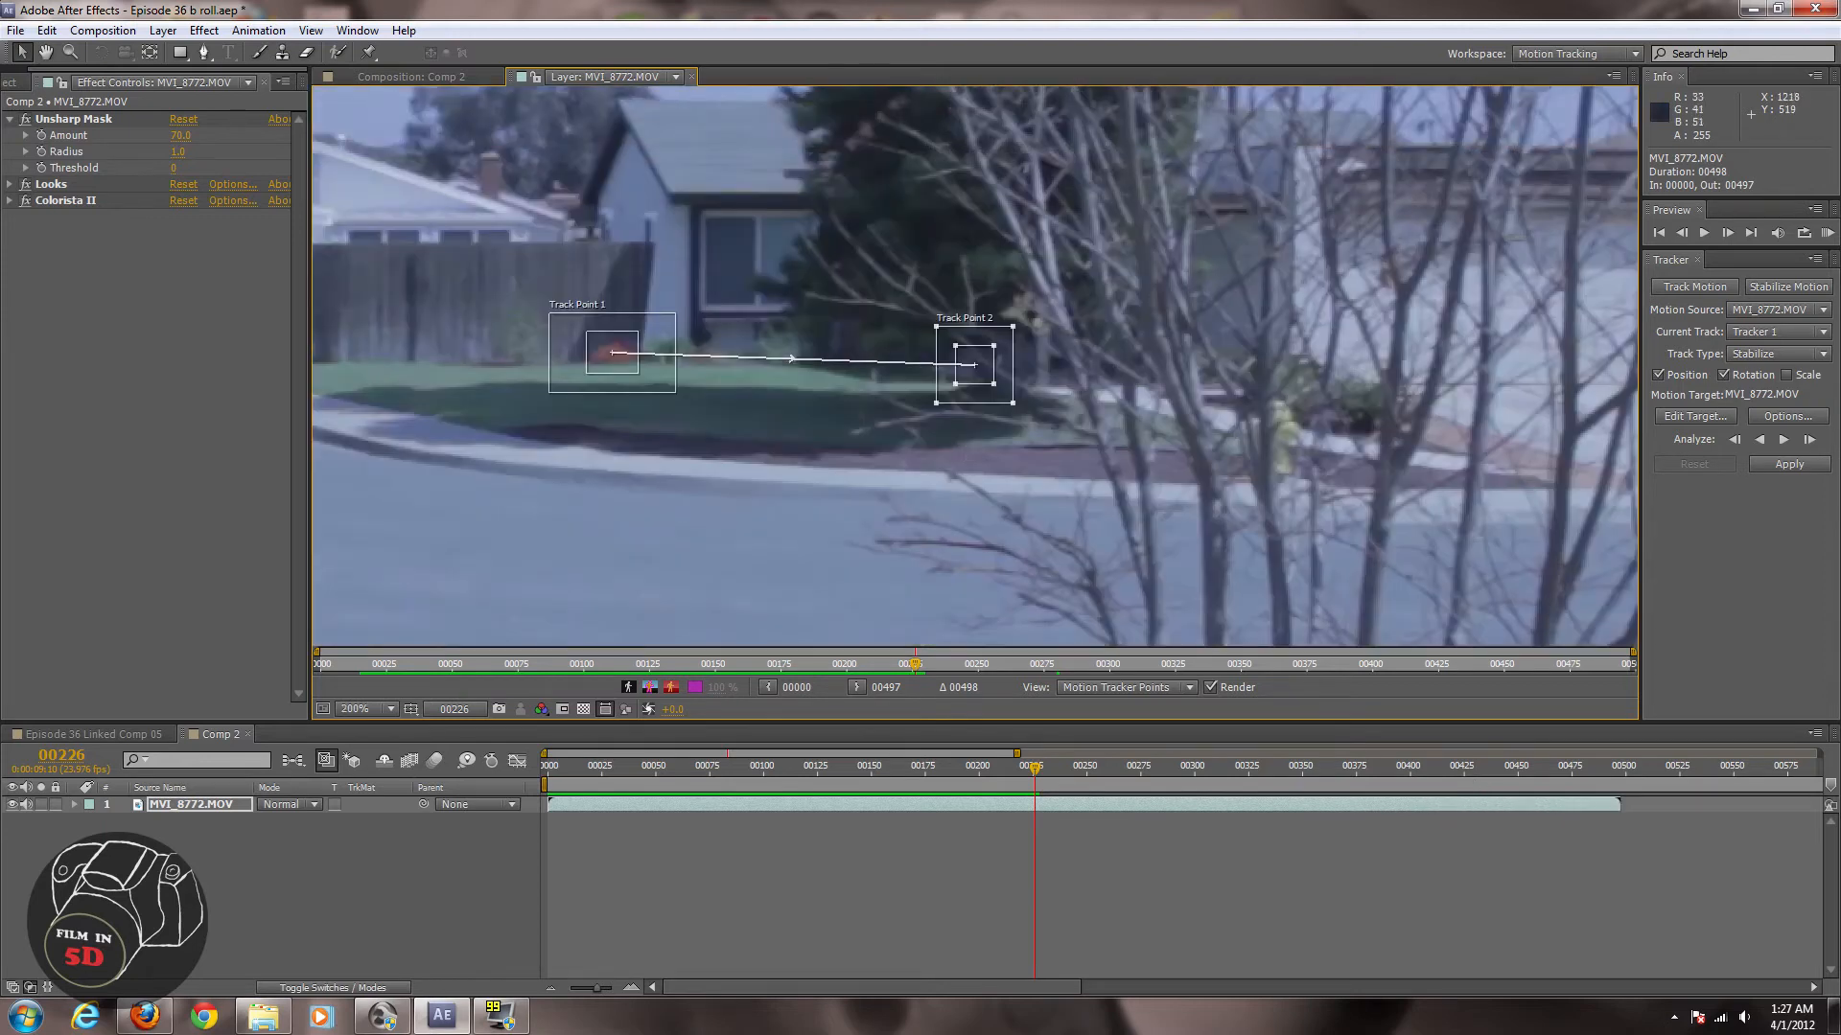
{"action": "scroll", "coordinate": [1010, 401], "scroll_direction": "down", "scroll_amount": 3}
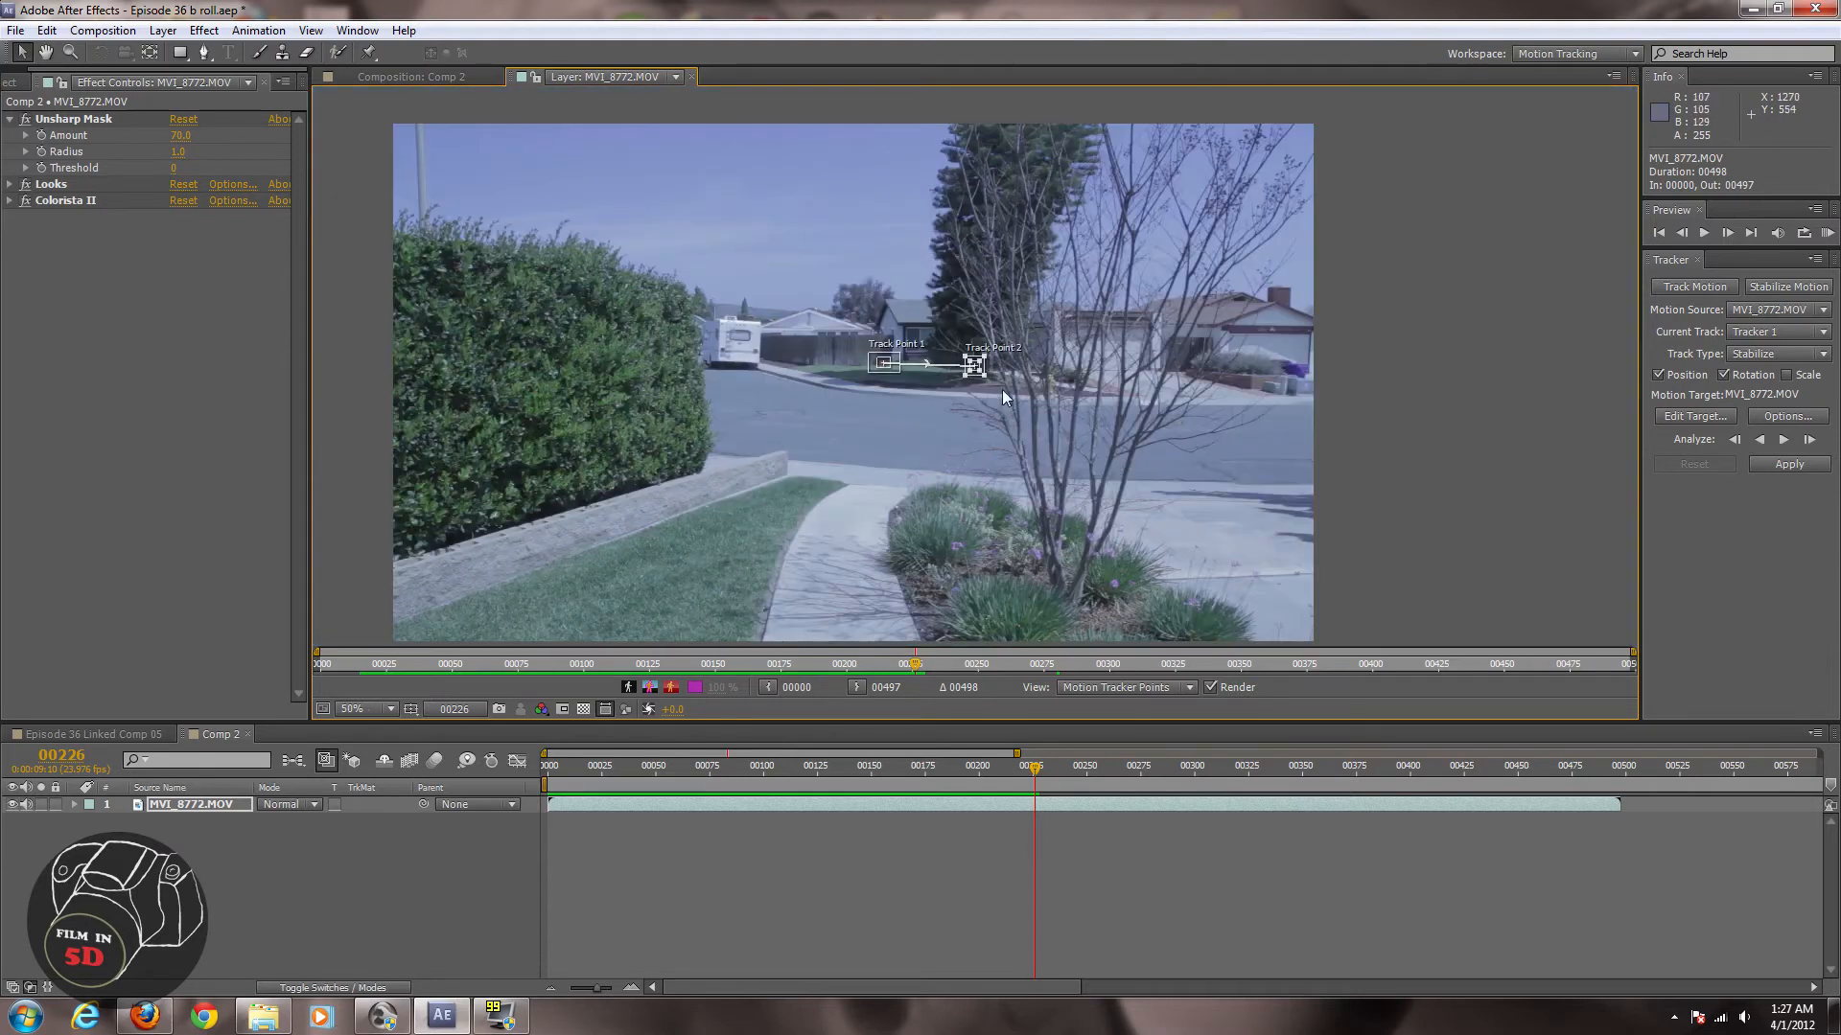
Move Track Point 2 onto the light-coloured mark on the dark beam above the garage door and widen its search region
{"action": "scroll", "coordinate": [980, 372], "scroll_direction": "up", "scroll_amount": 1}
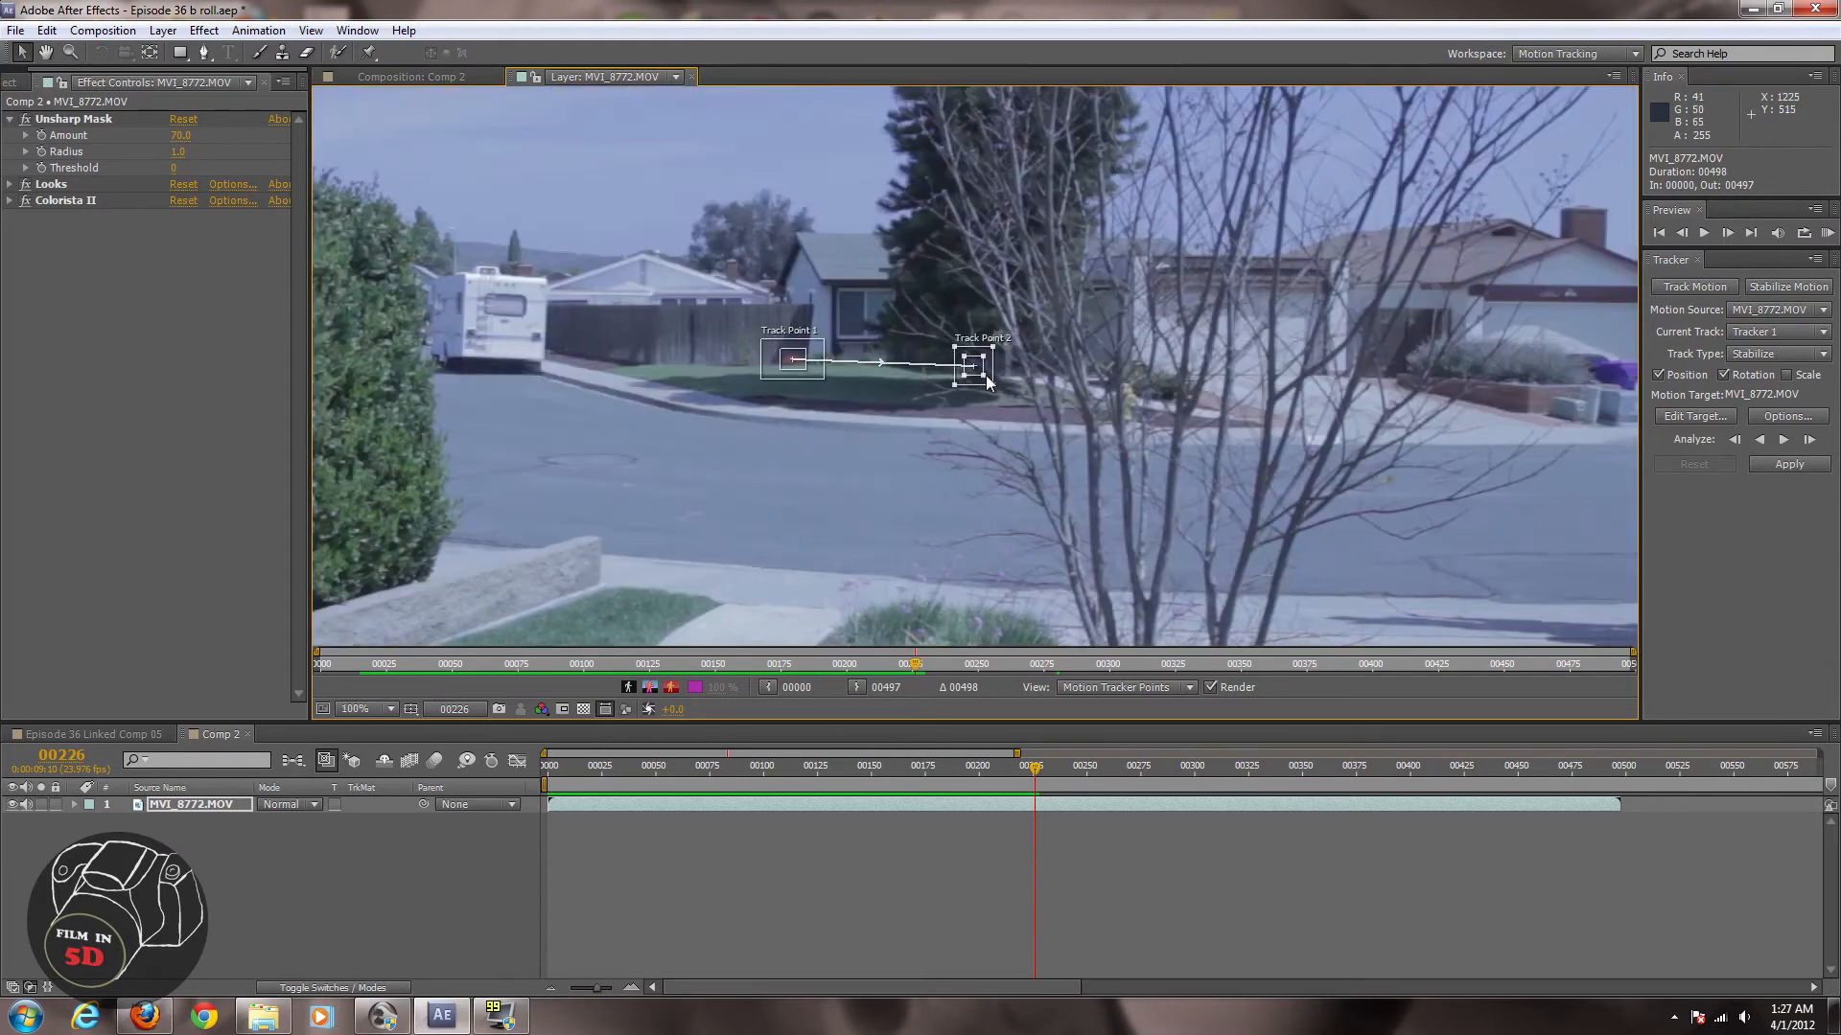
{"action": "left_click_drag", "start_coordinate": [982, 376], "coordinate": [1569, 292]}
{"action": "scroll", "coordinate": [1568, 291], "scroll_direction": "up", "scroll_amount": 1}
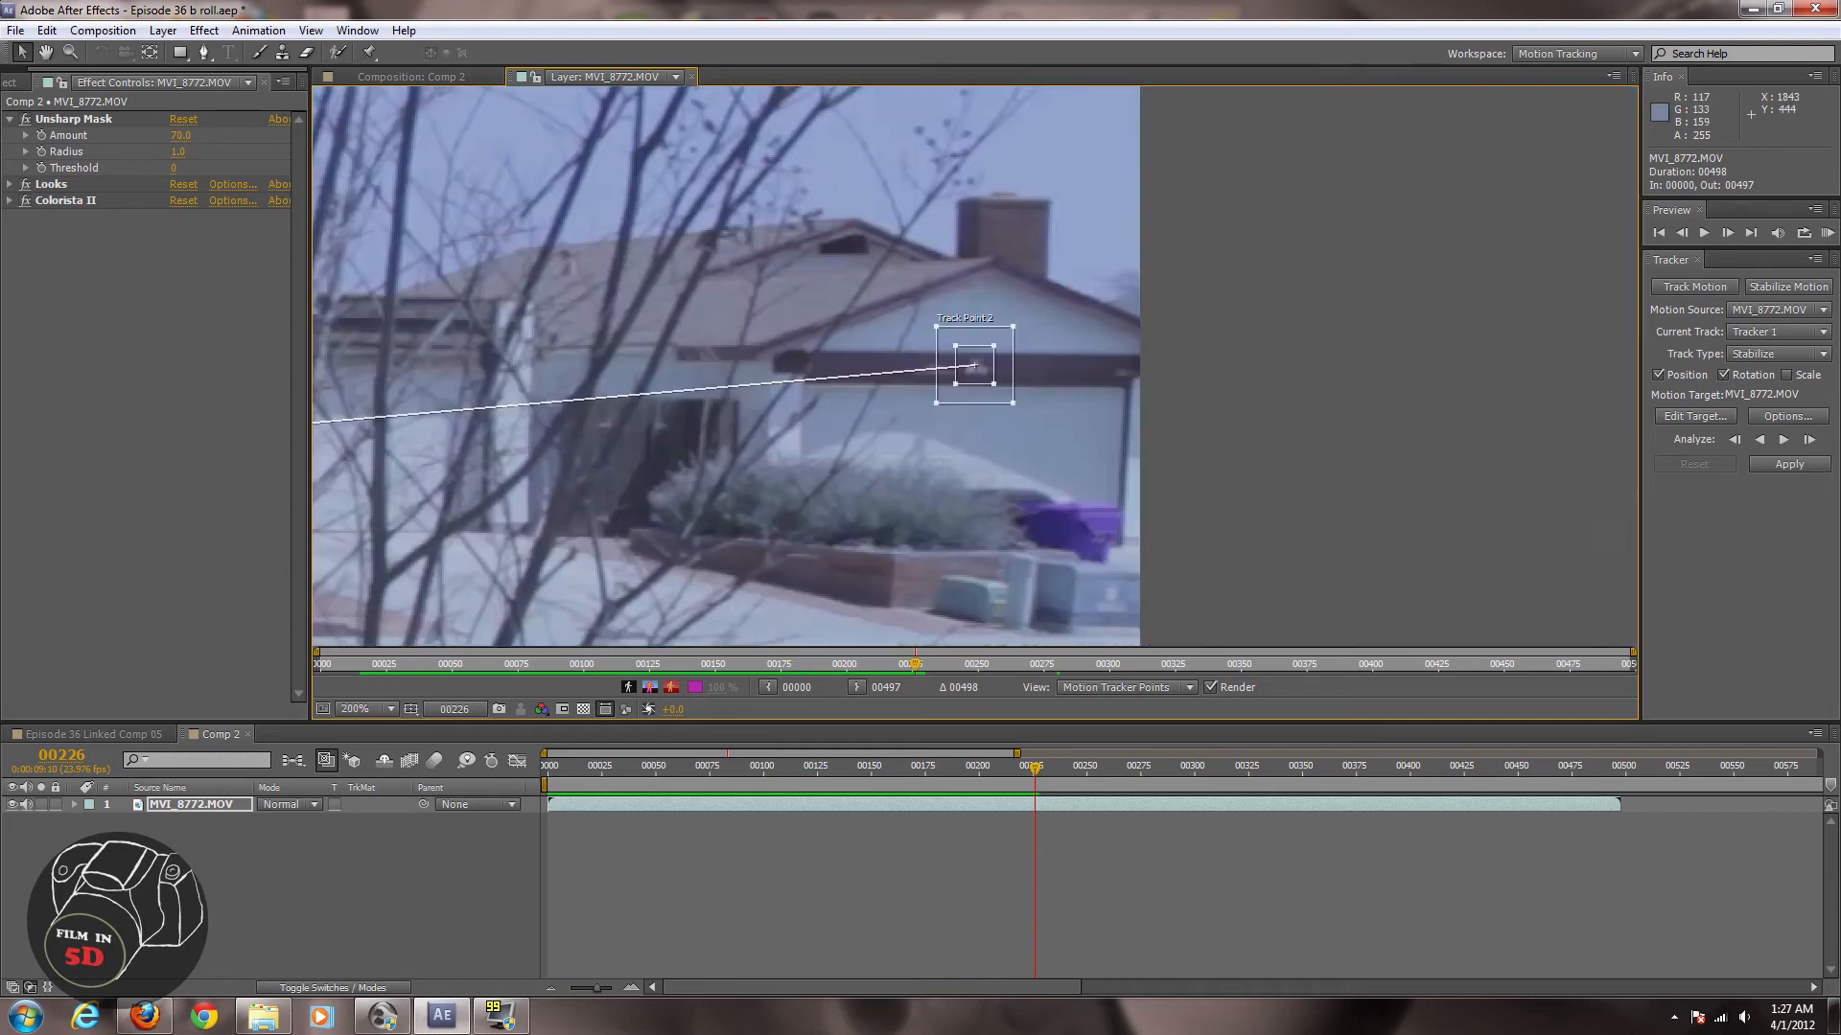
{"action": "scroll", "coordinate": [1081, 387], "scroll_direction": "up", "scroll_amount": 1}
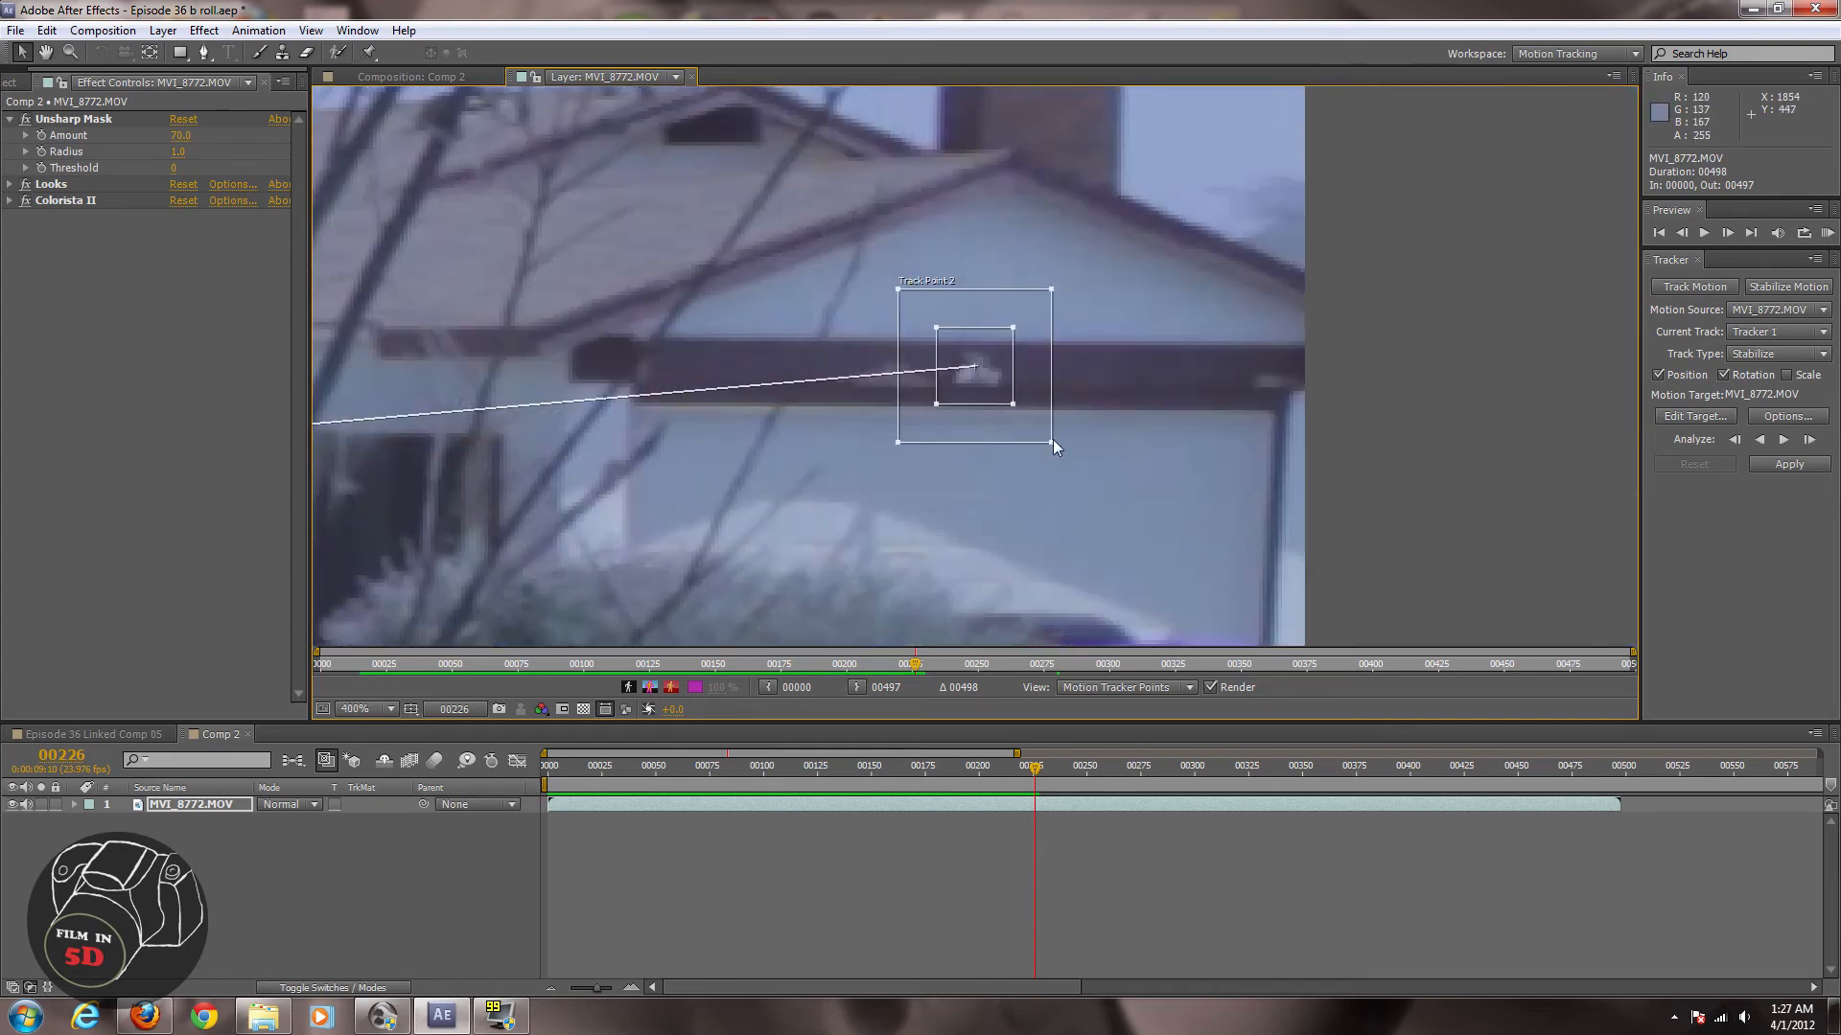
{"action": "left_click_drag", "start_coordinate": [1053, 441], "coordinate": [1108, 451]}
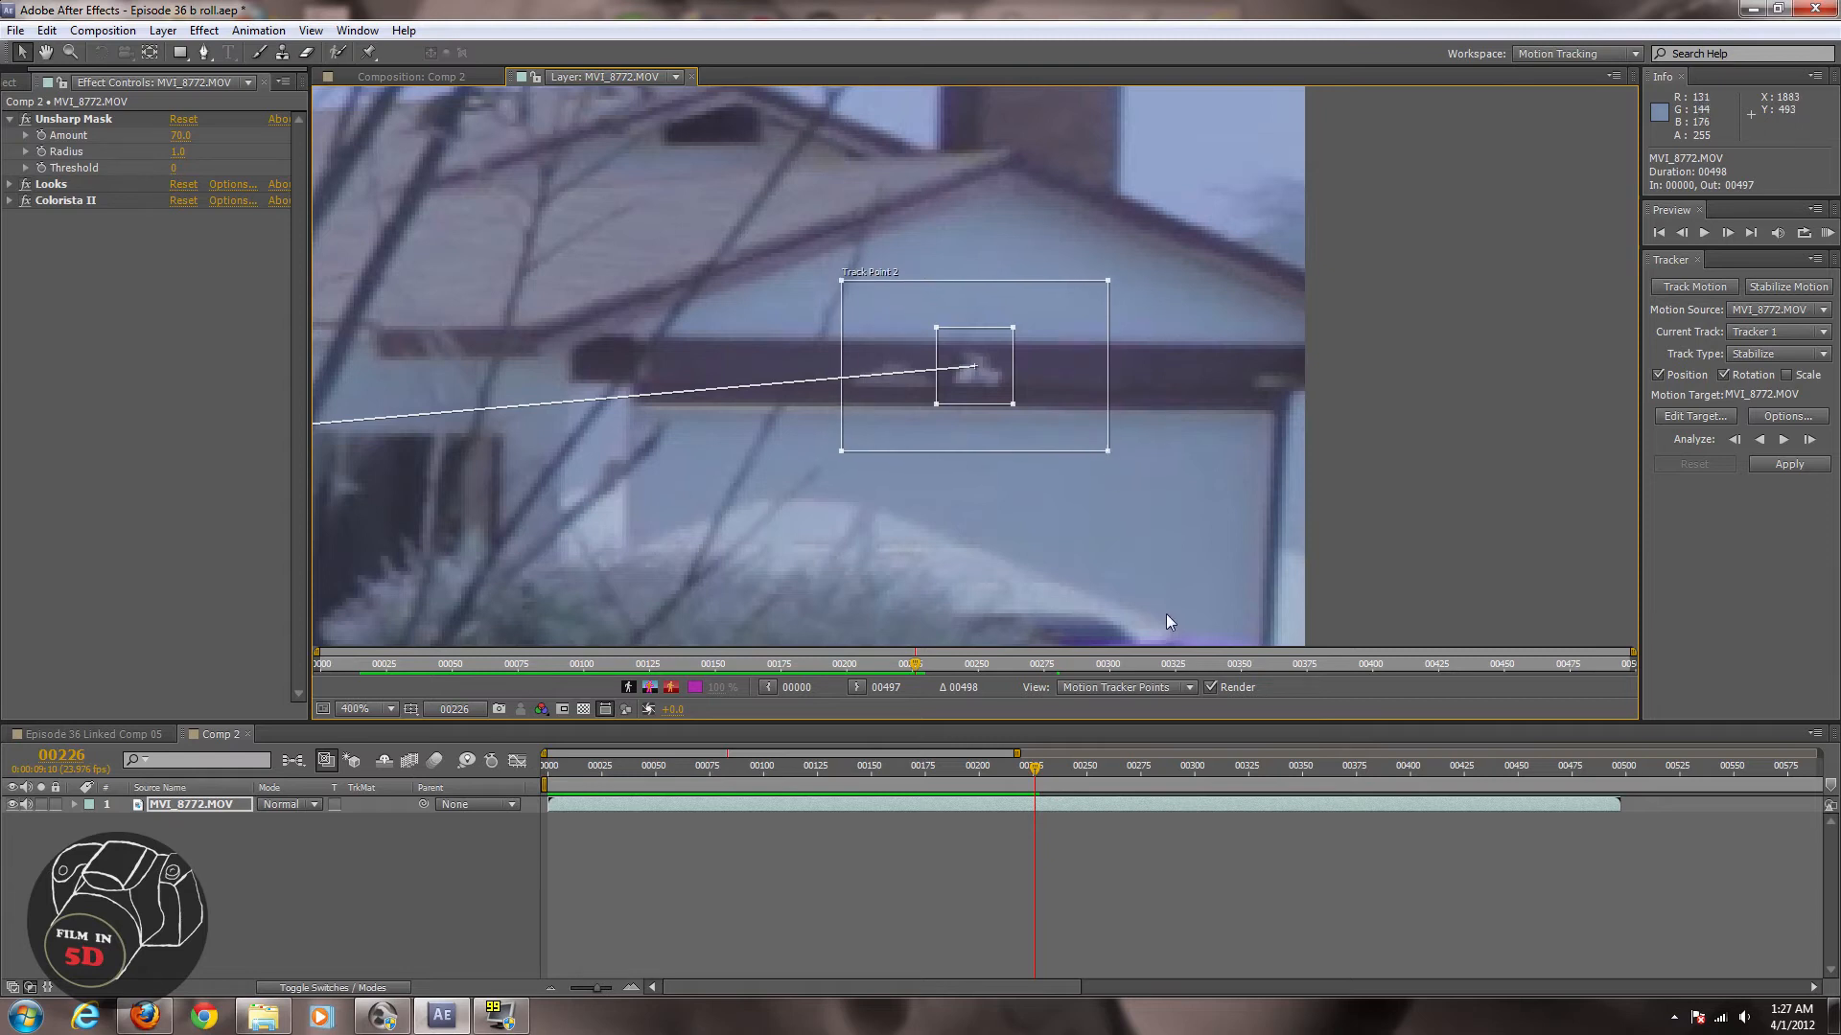
Check the garage mark's position against Track Point 2 at the clip's start, end and middle, finishing at frame 227
{"action": "key", "text": "Home"}
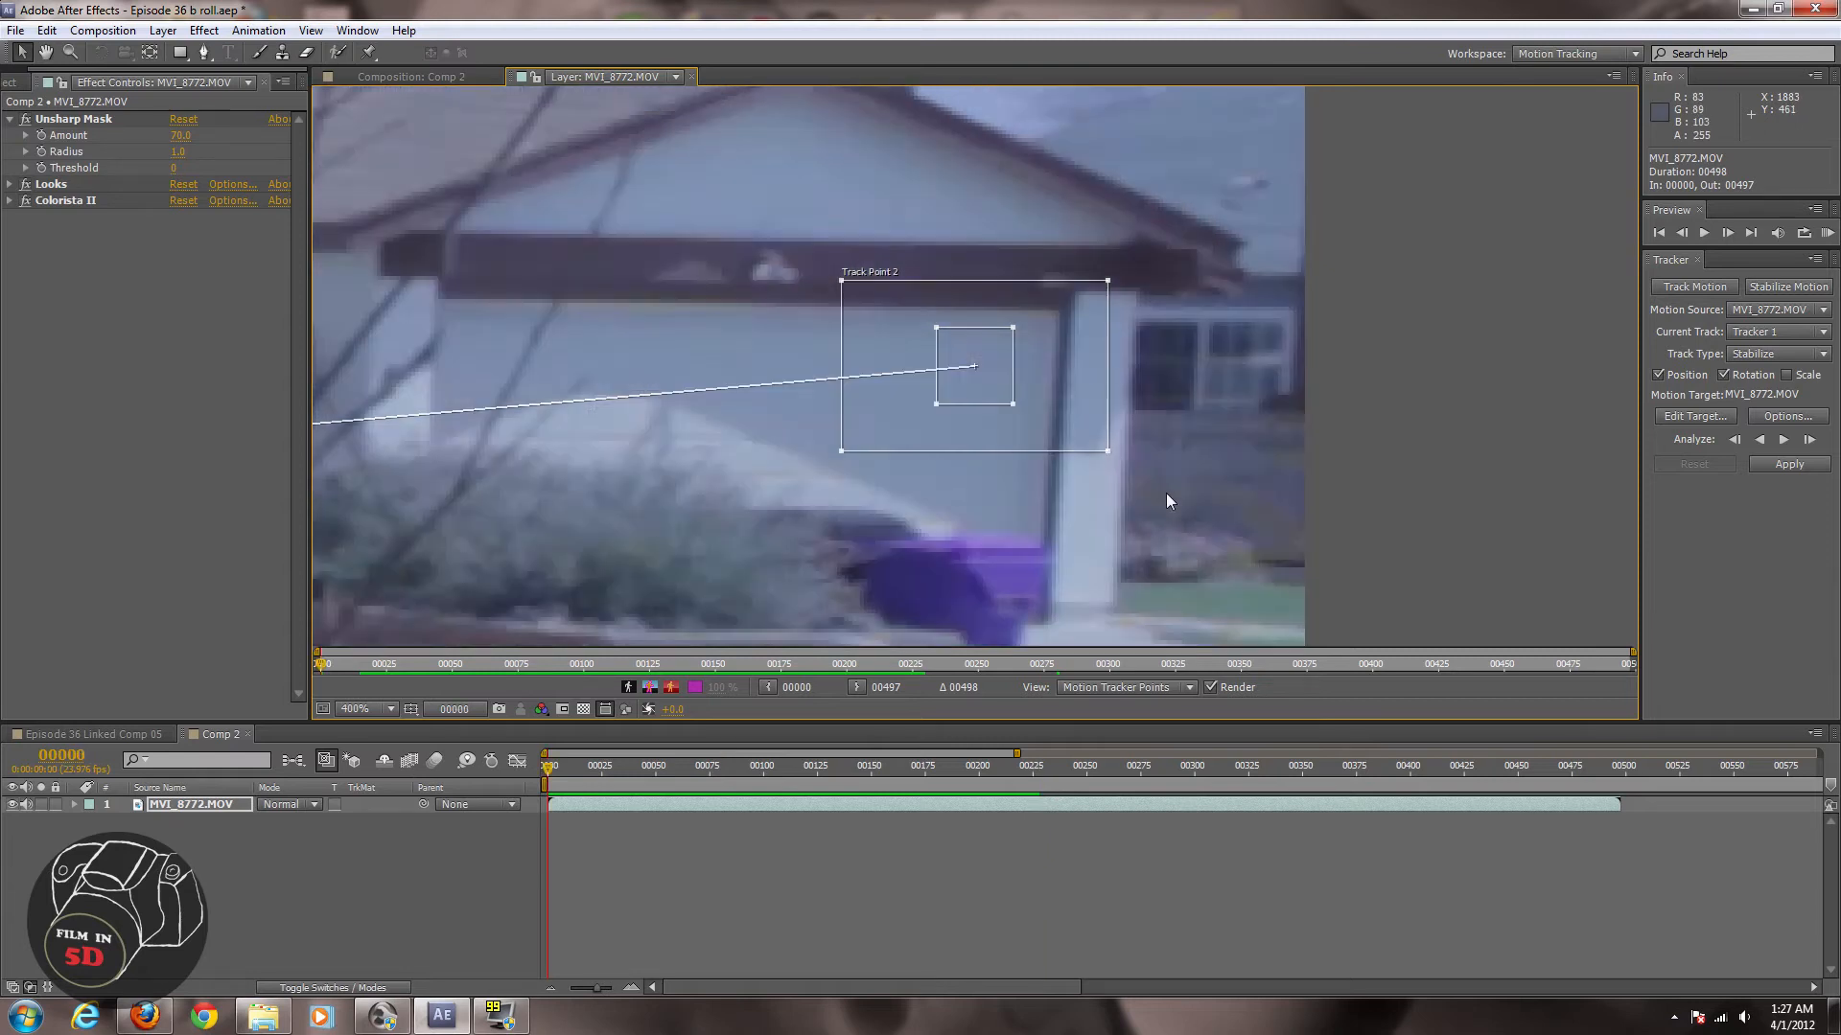
{"action": "key", "text": "End"}
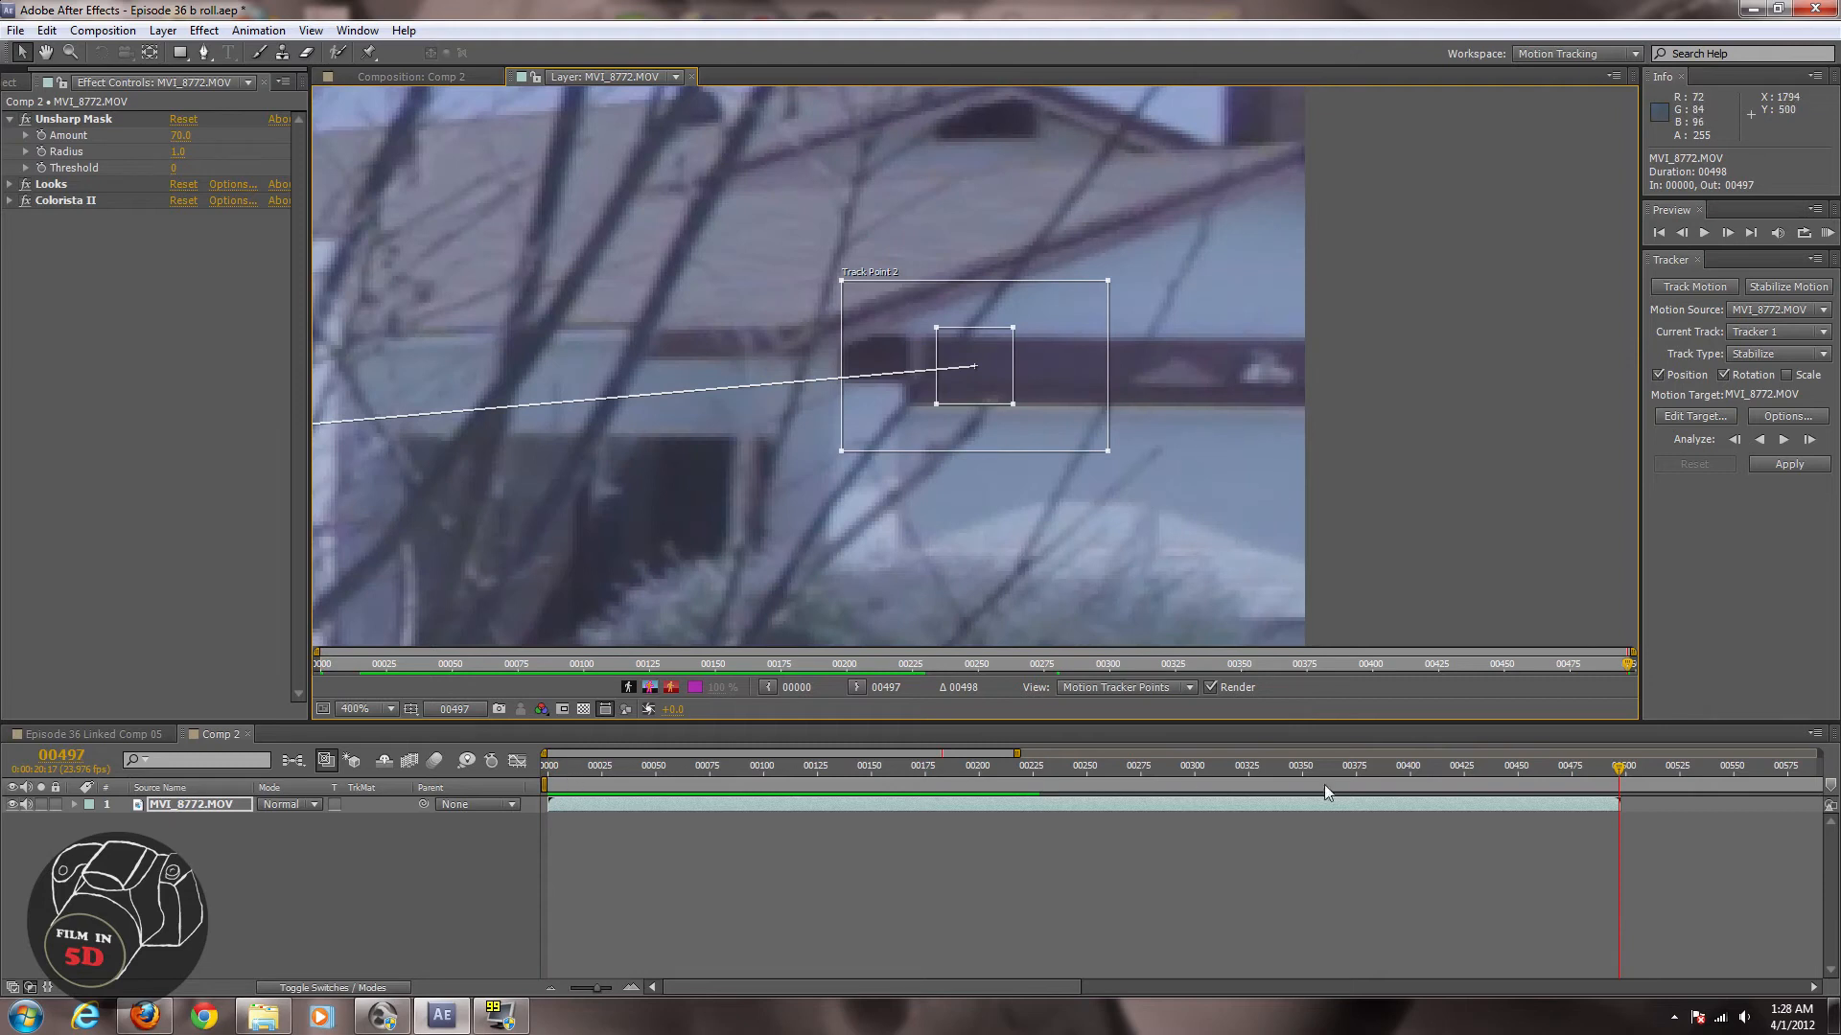
{"action": "left_click_drag", "start_coordinate": [1615, 770], "coordinate": [1372, 768]}
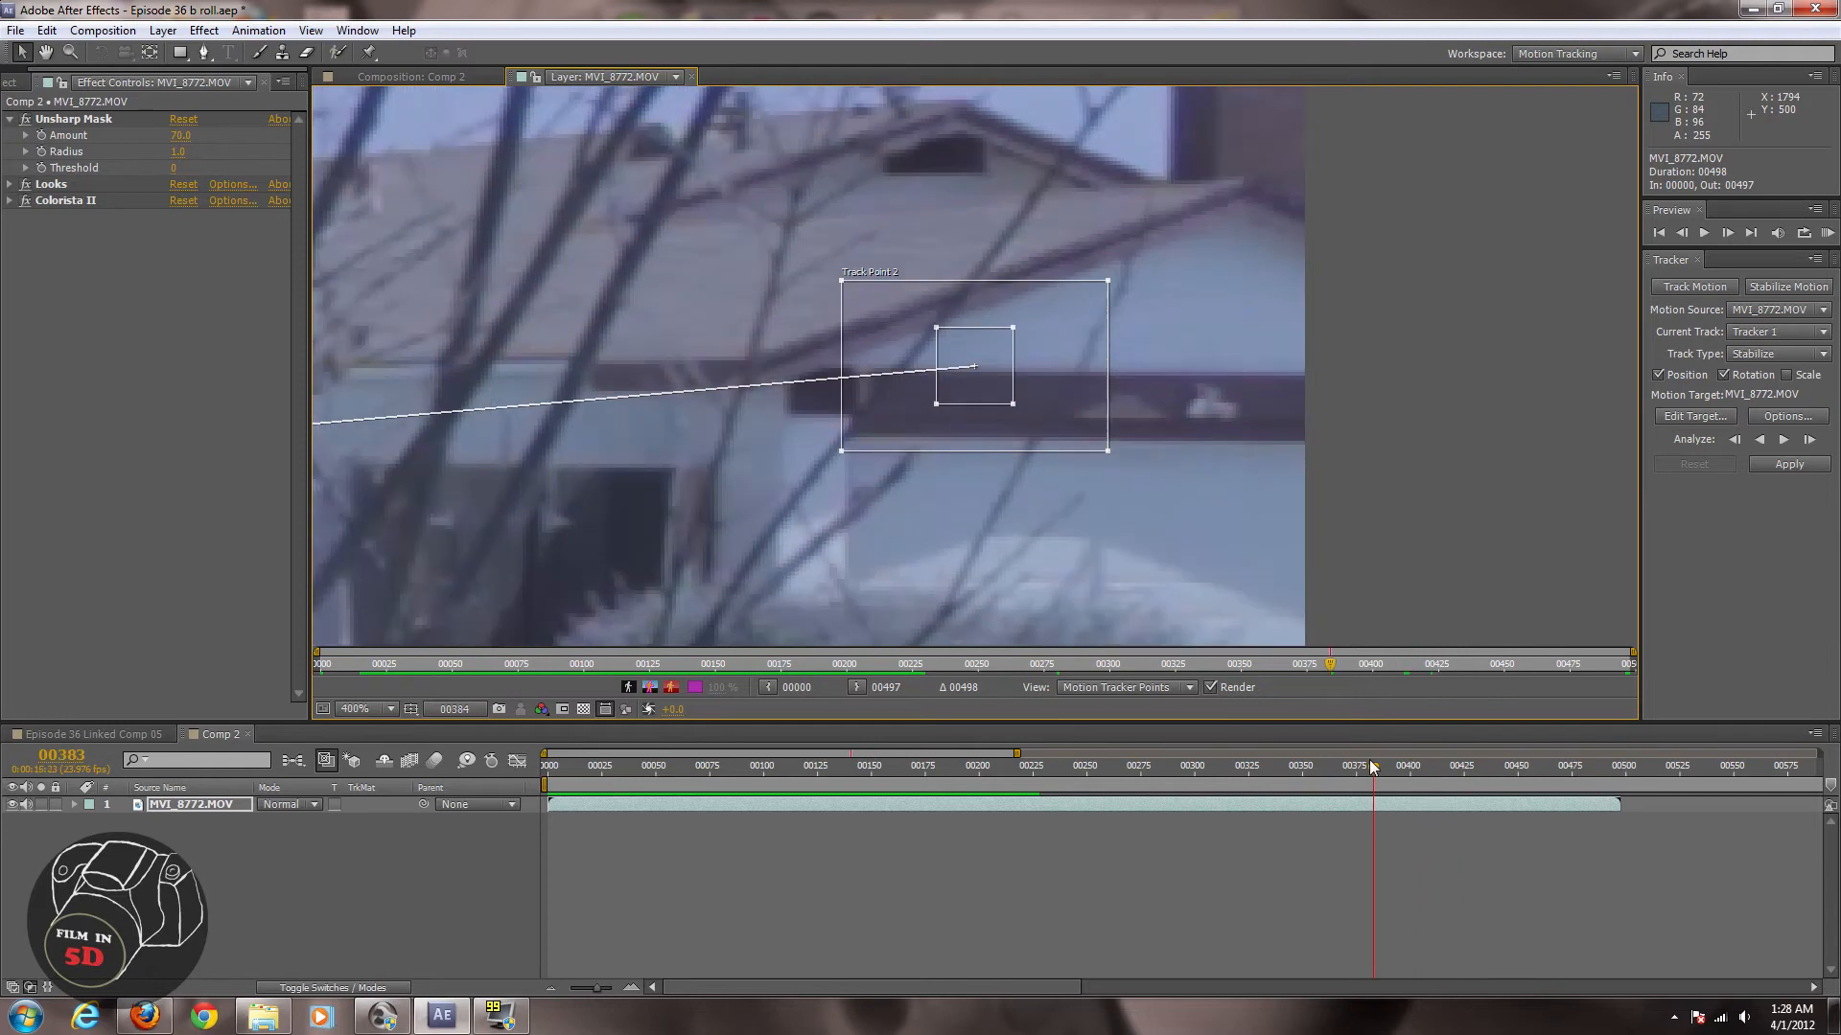
{"action": "left_click", "coordinate": [1036, 776]}
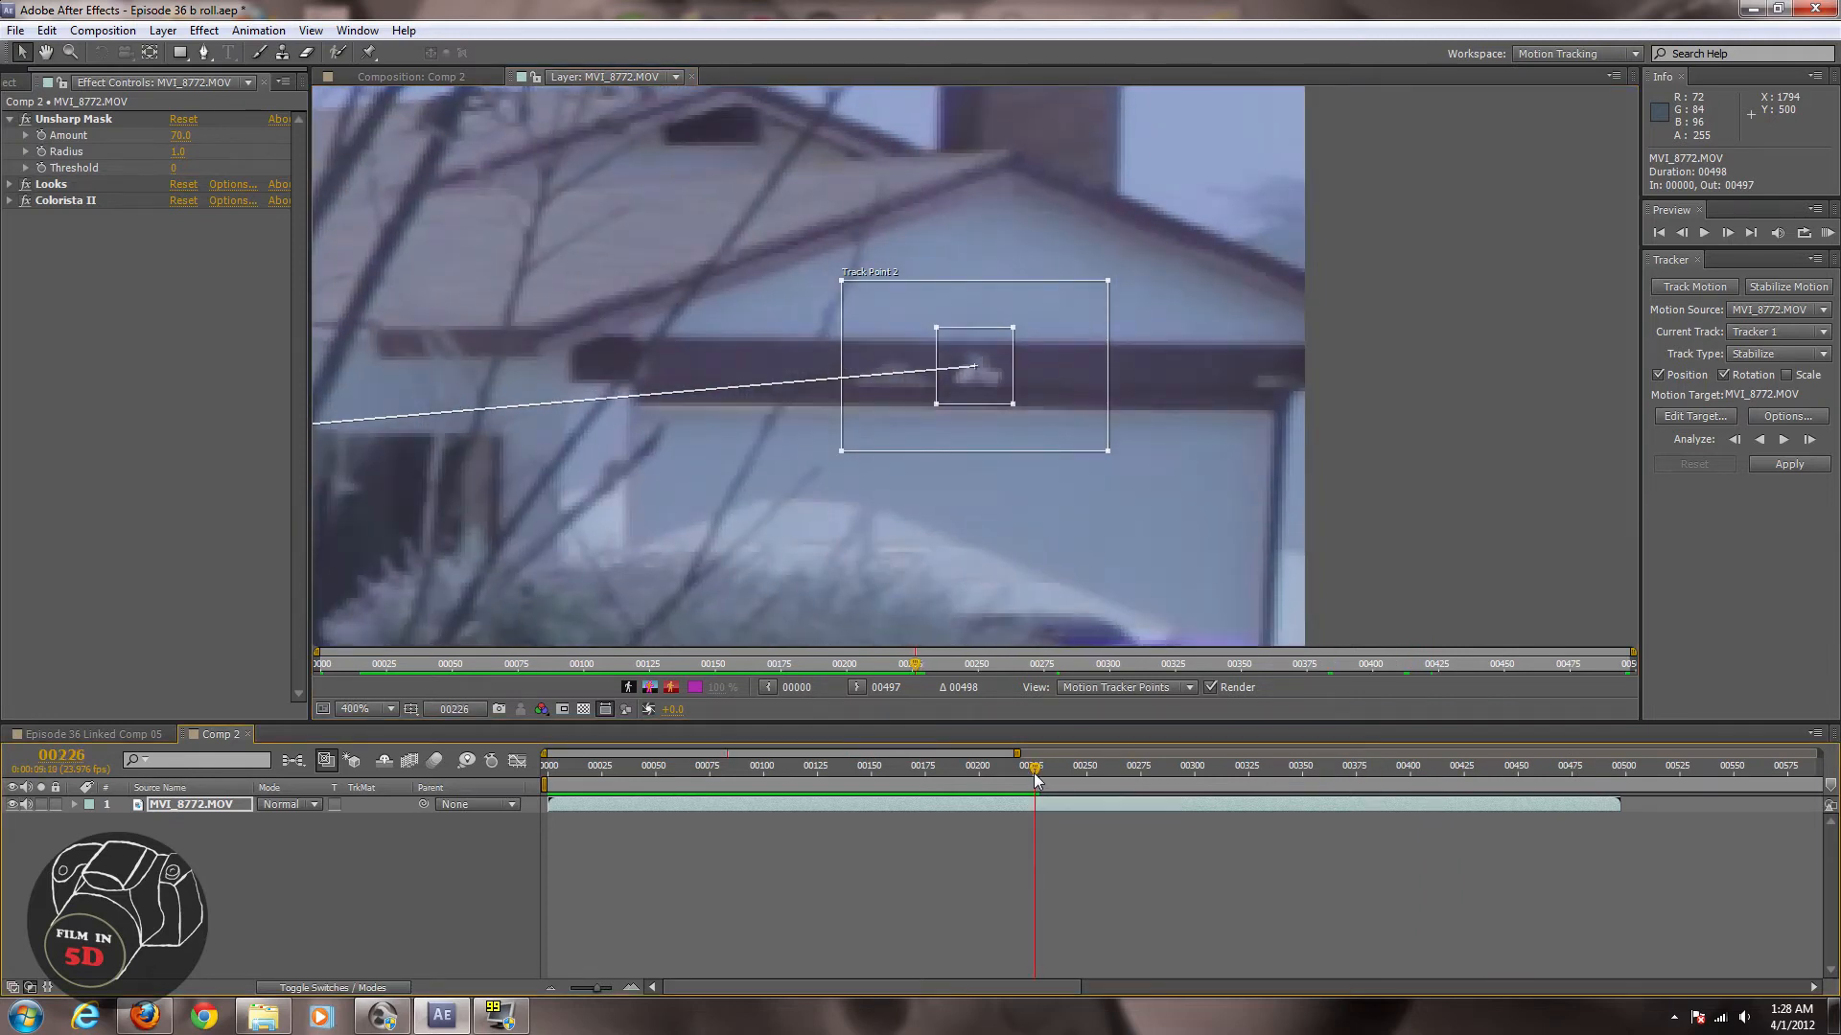
{"action": "key", "text": "Home"}
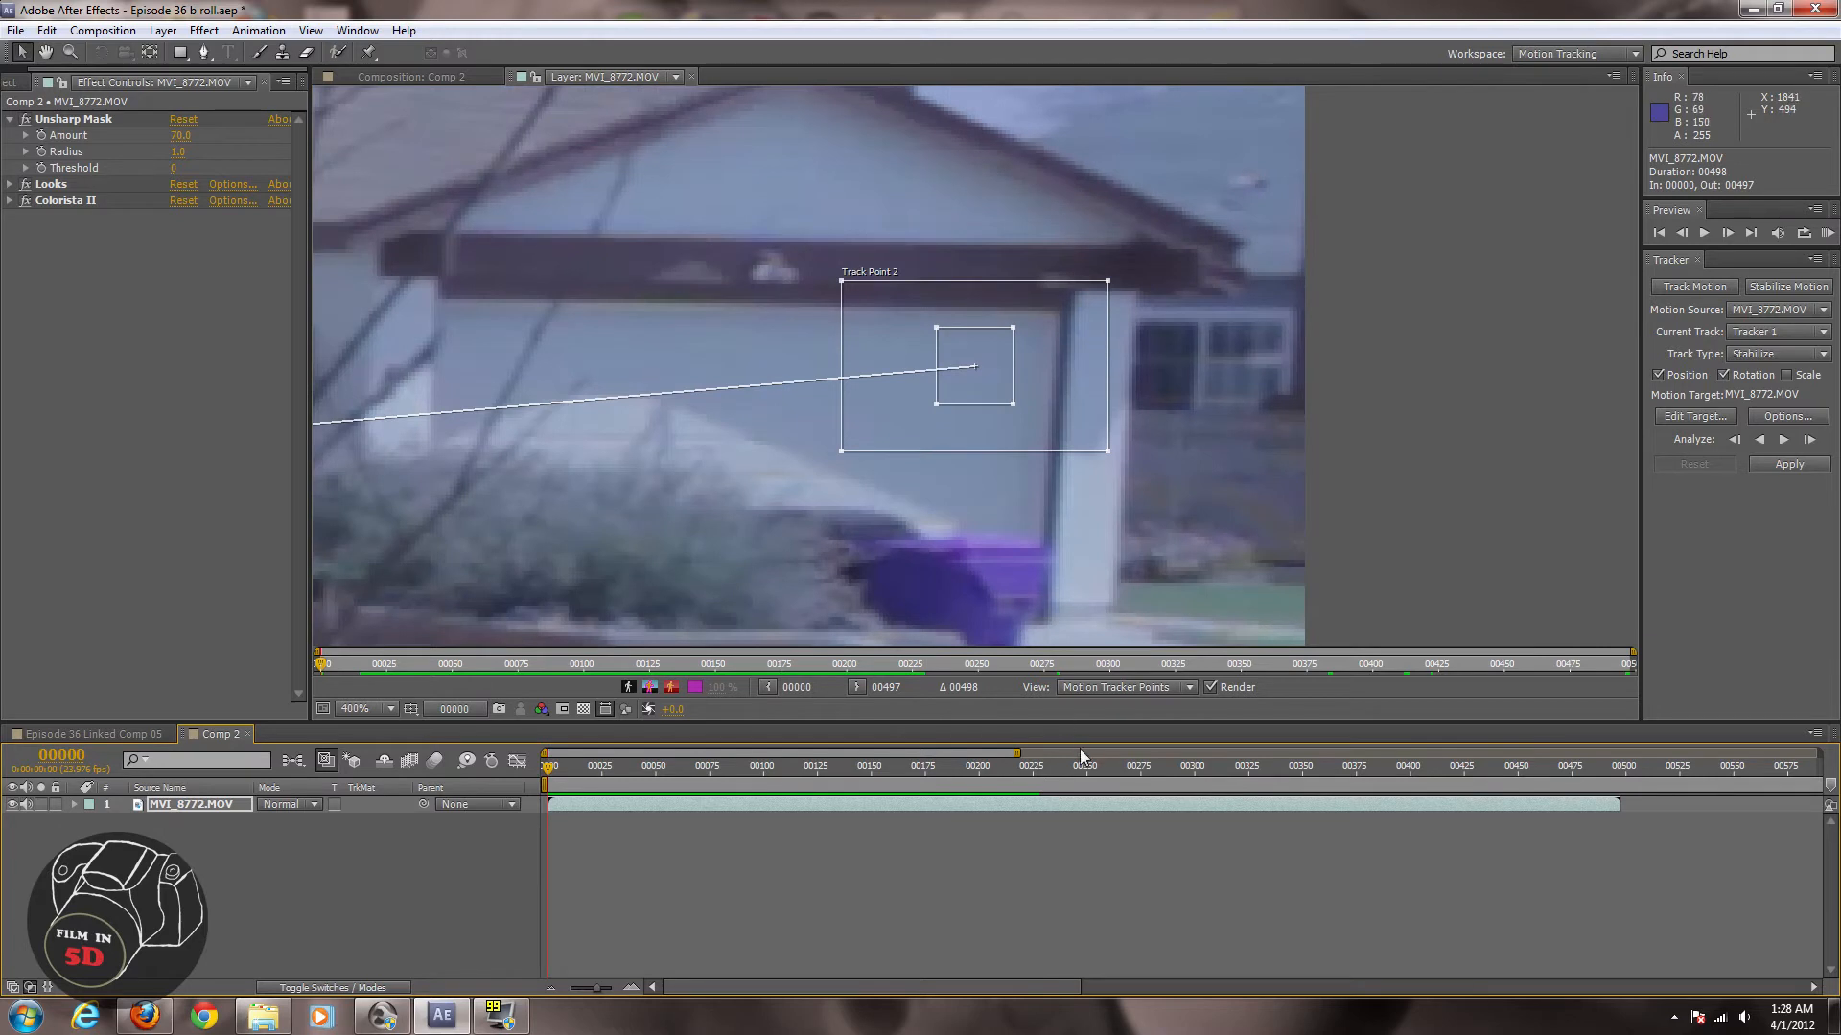
{"action": "left_click", "coordinate": [1037, 771]}
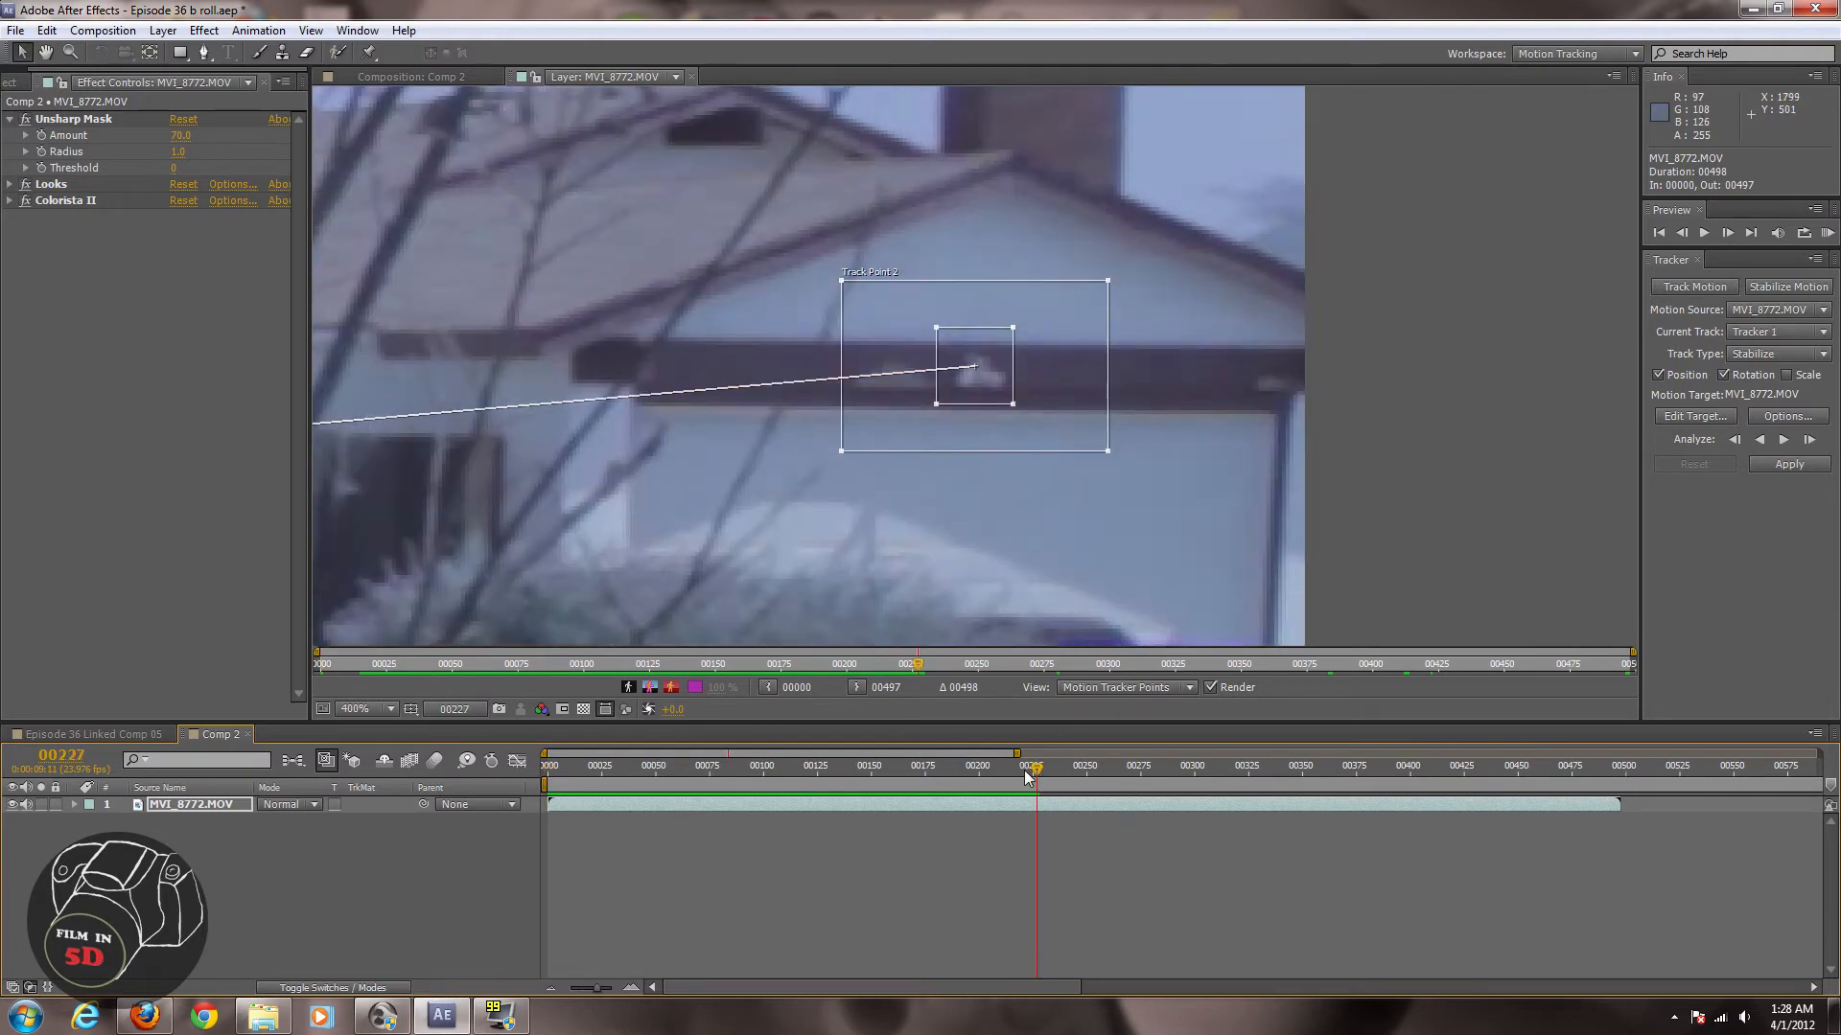
Analyze the motion of both track points backward from frame 227 to the start of the clip
{"action": "scroll", "coordinate": [973, 368], "scroll_direction": "down", "scroll_amount": 4}
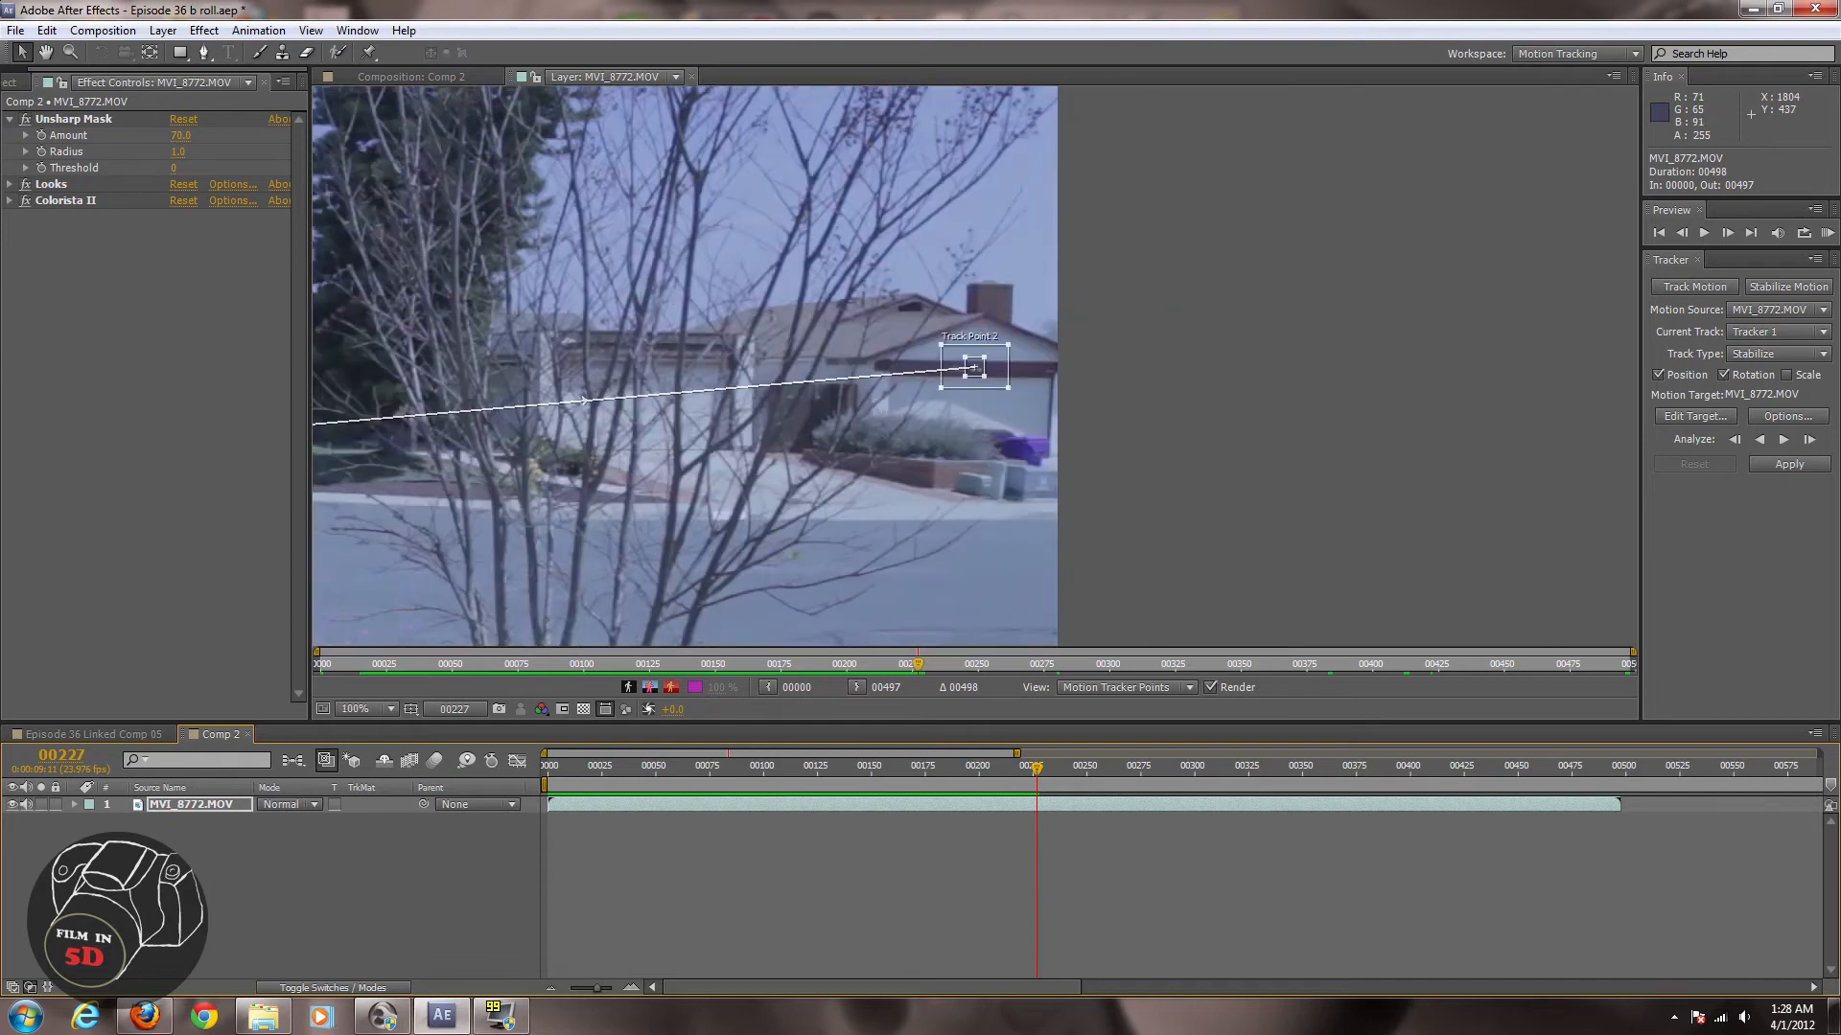
{"action": "scroll", "coordinate": [551, 422], "scroll_direction": "up", "scroll_amount": 1}
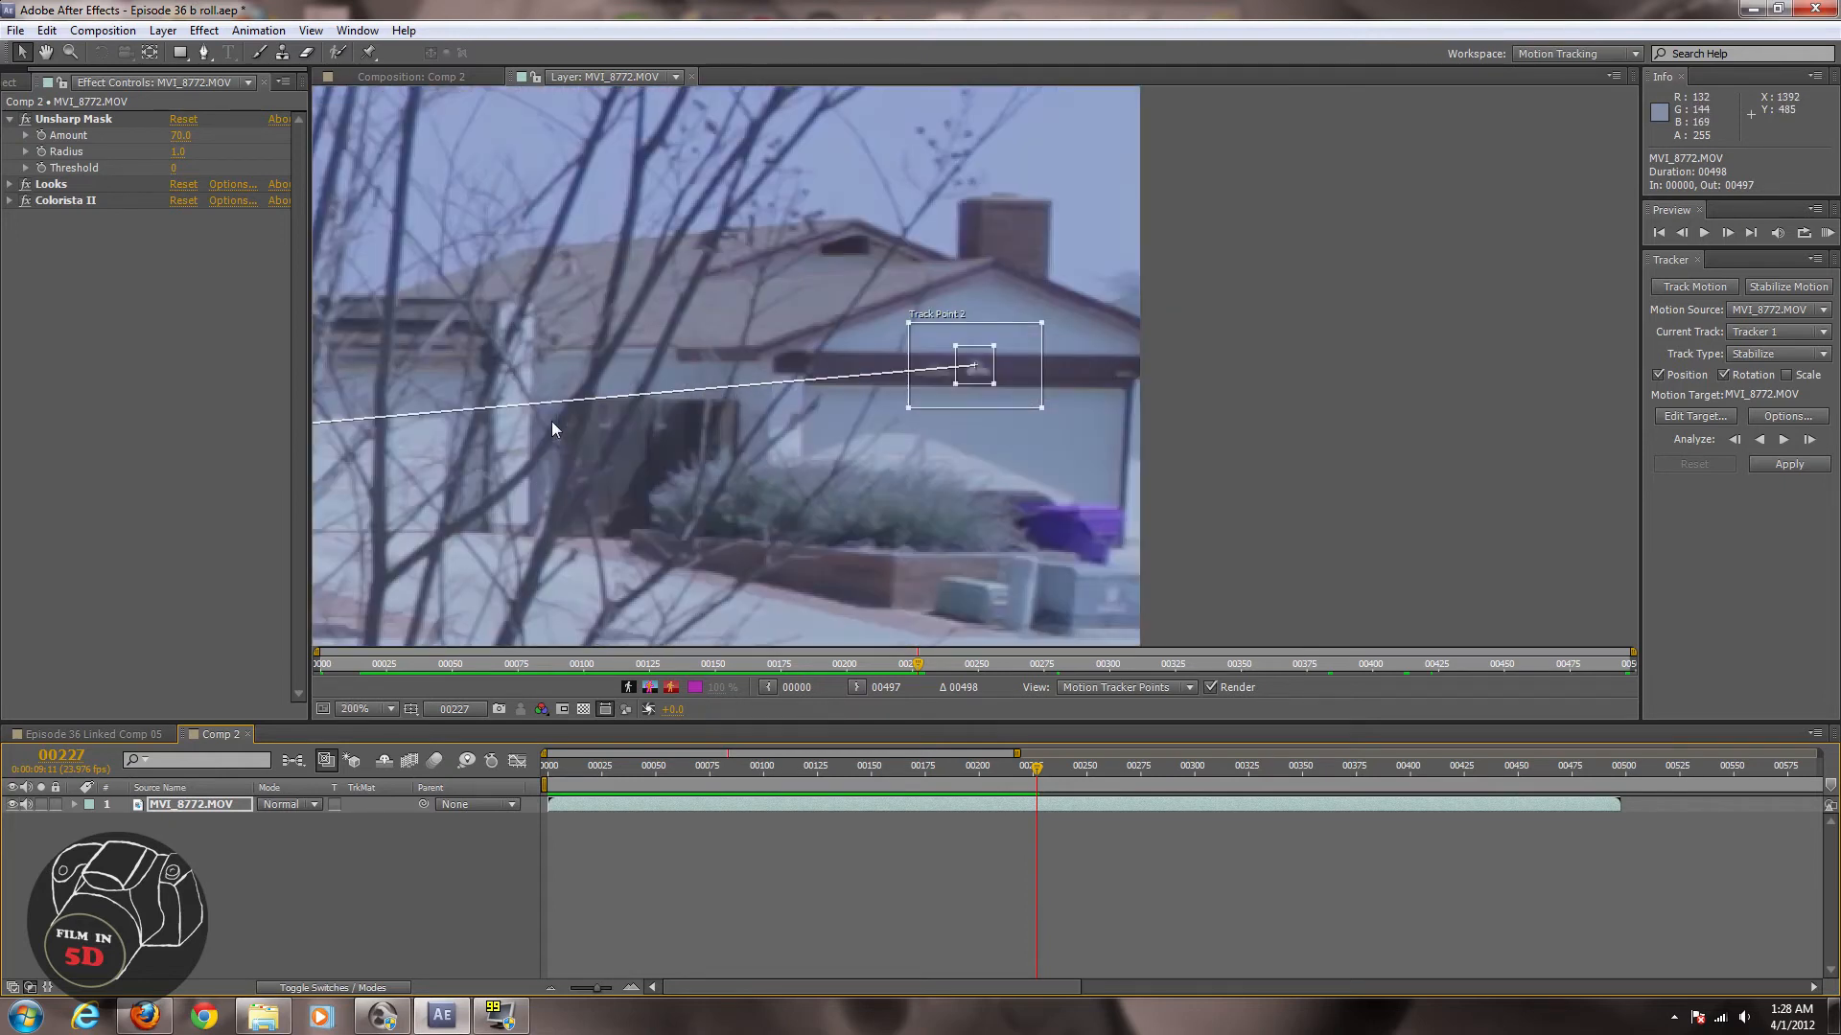
{"action": "scroll", "coordinate": [552, 429], "scroll_direction": "down", "scroll_amount": 1}
{"action": "scroll", "coordinate": [569, 400], "scroll_direction": "down", "scroll_amount": 1}
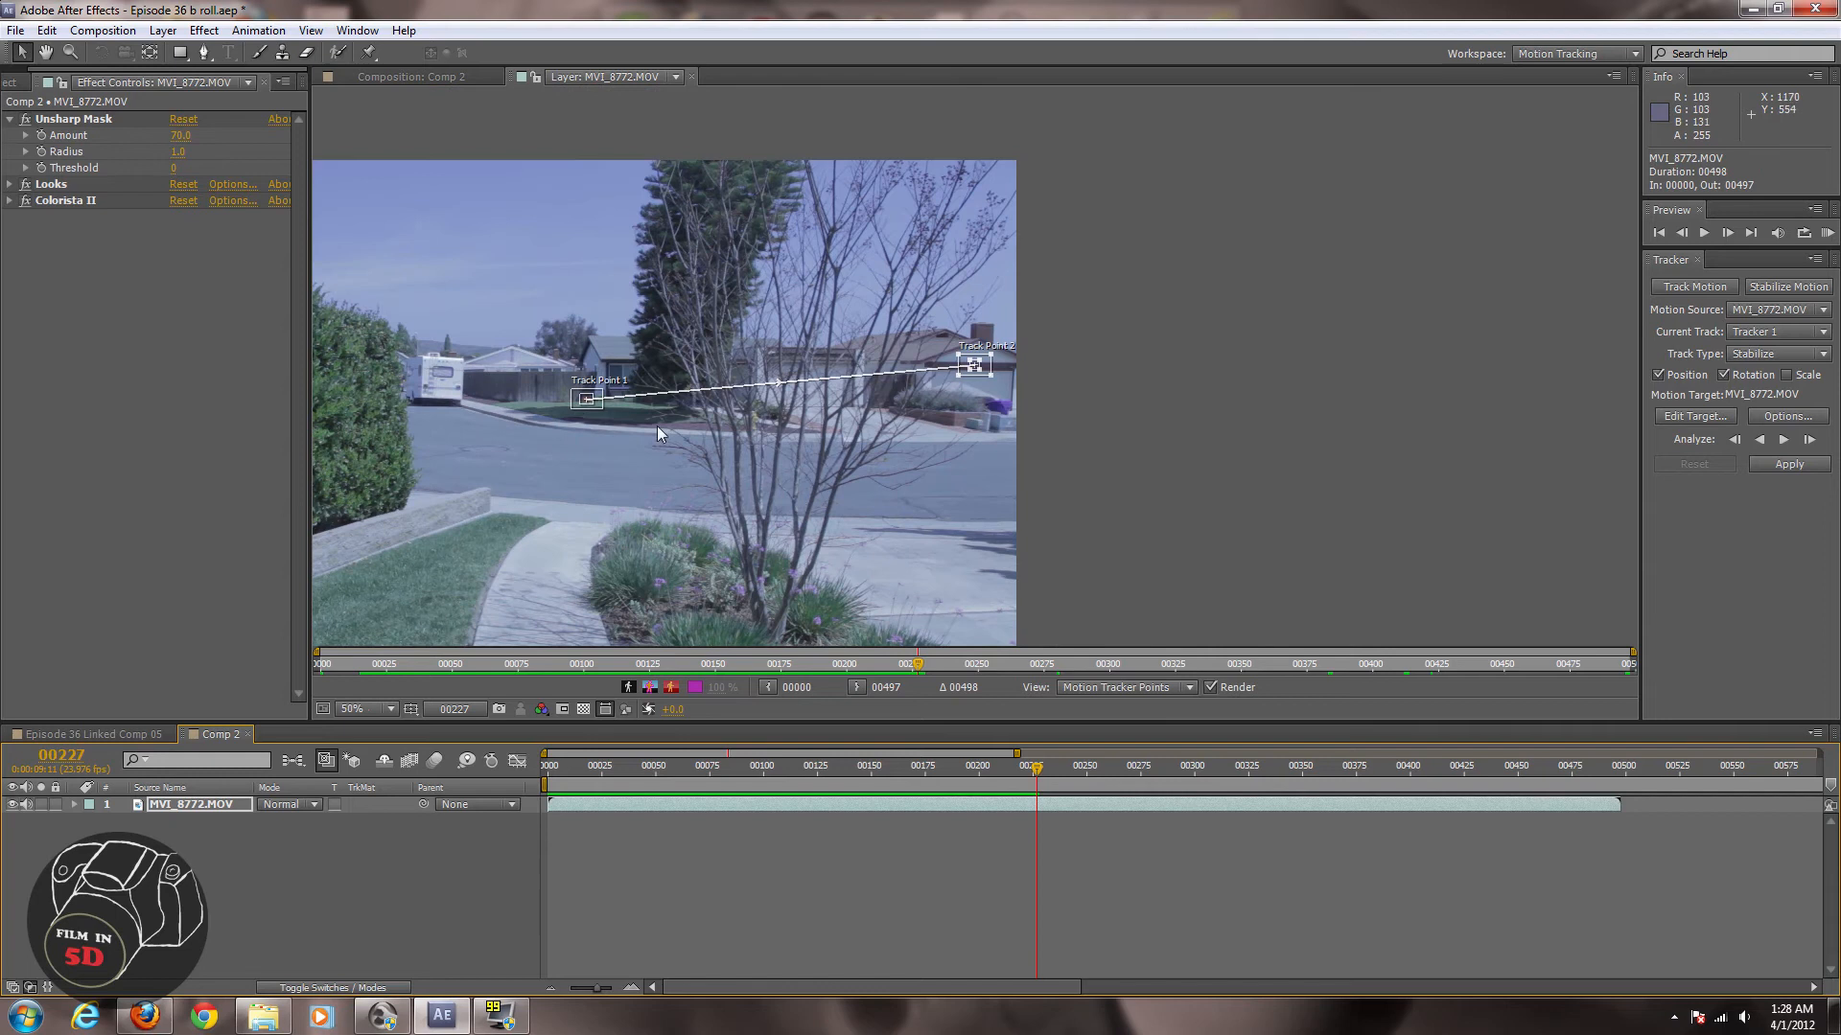
{"action": "left_click_drag", "start_coordinate": [653, 425], "coordinate": [1210, 450]}
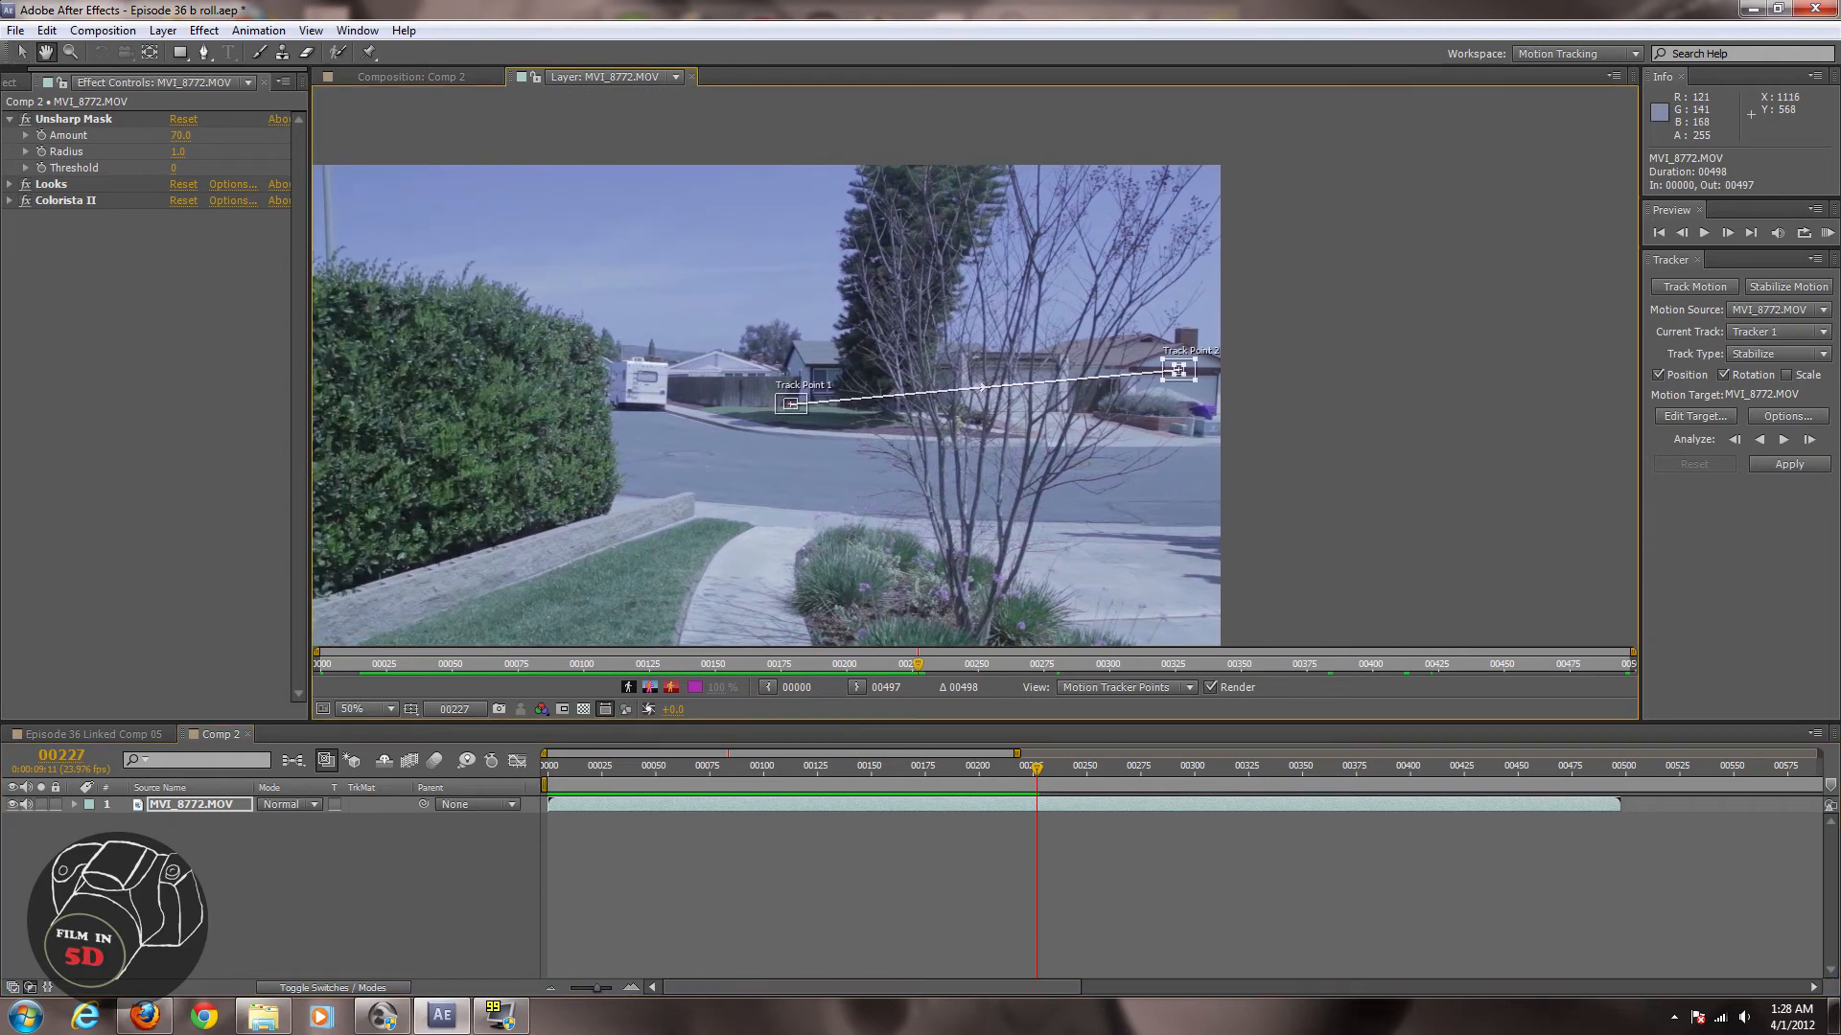
{"action": "scroll", "coordinate": [836, 437], "scroll_direction": "up", "scroll_amount": 1}
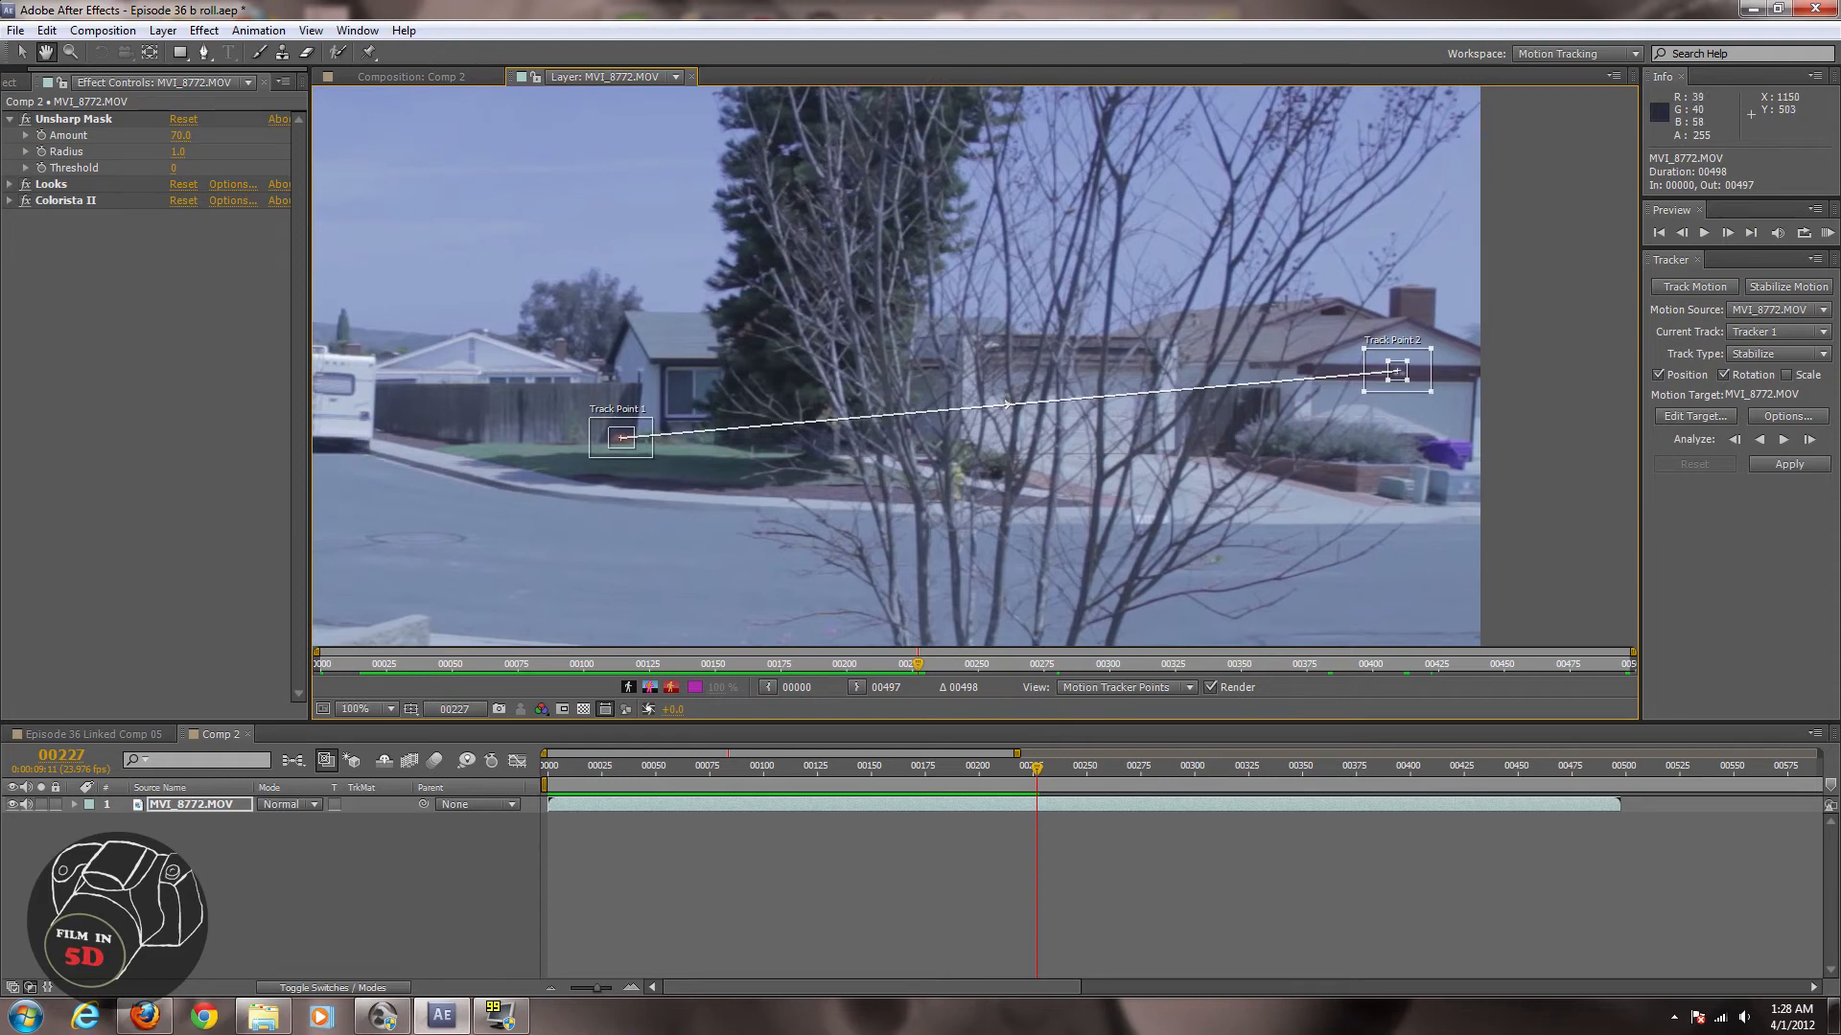
{"action": "scroll", "coordinate": [999, 581], "scroll_direction": "down", "scroll_amount": 1}
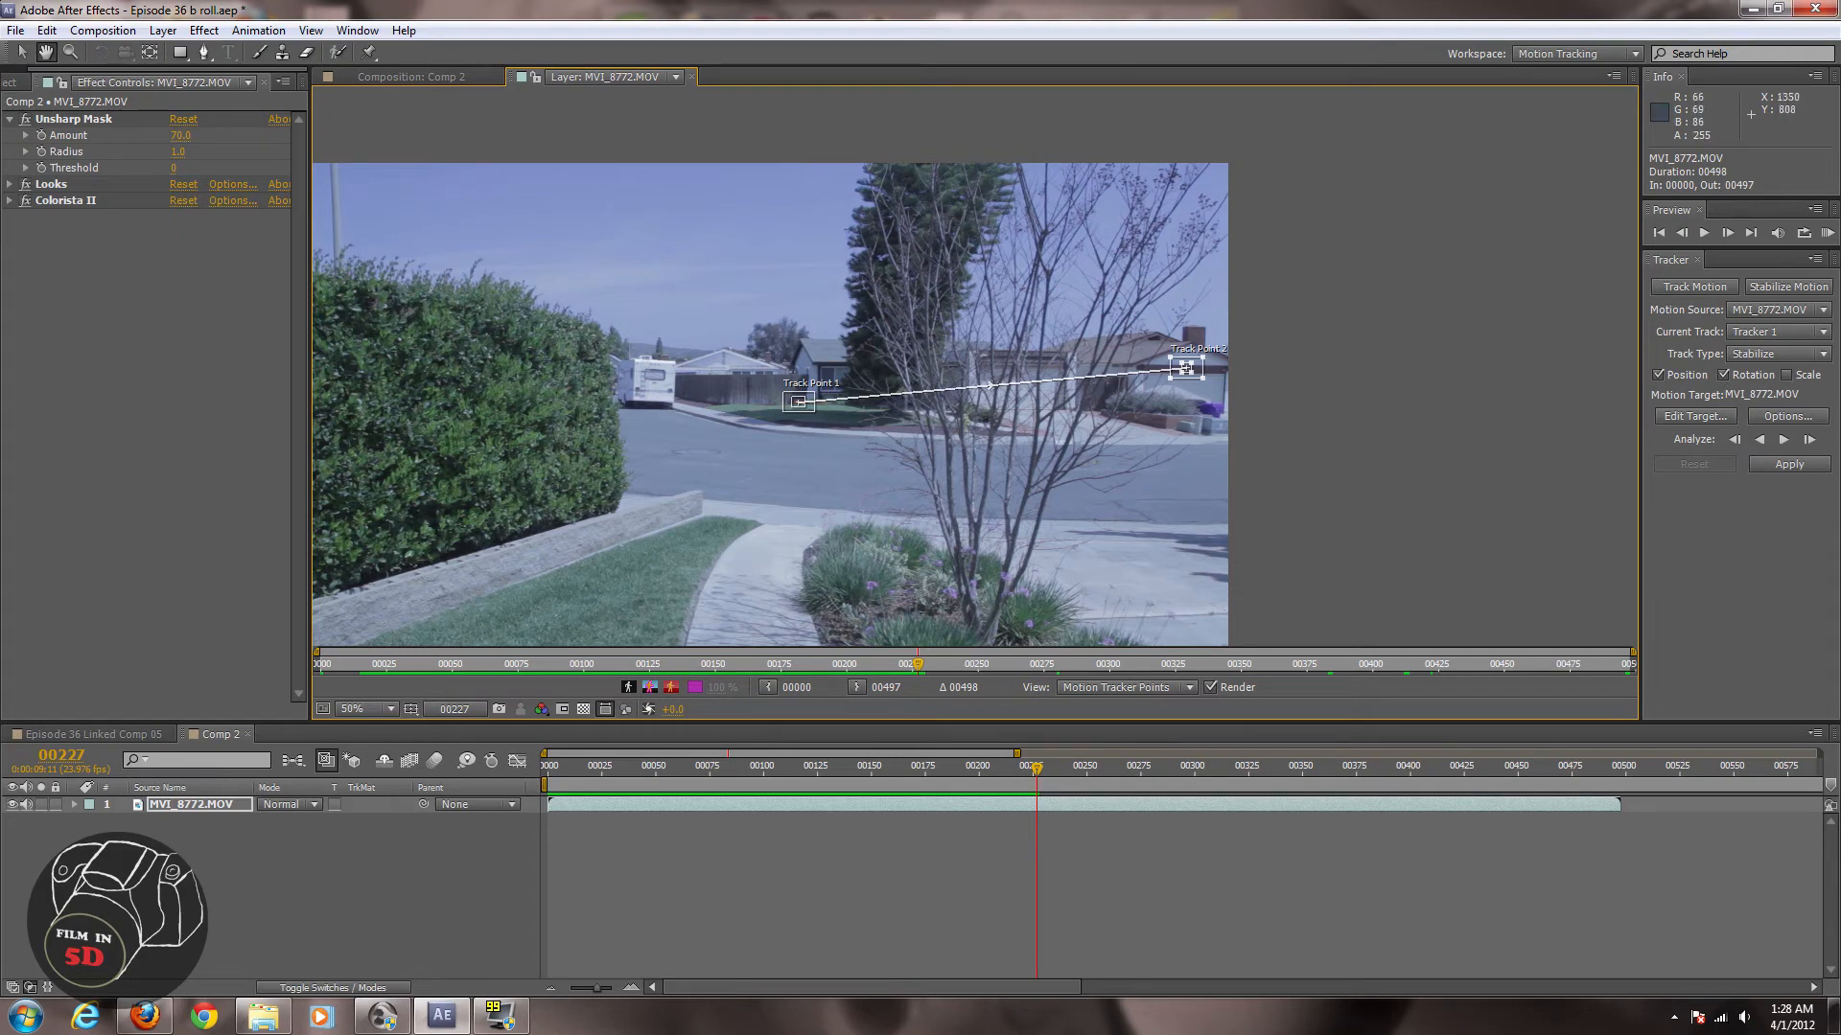
{"action": "key", "text": "v"}
{"action": "key", "text": "h"}
{"action": "left_click", "coordinate": [1759, 440]}
{"action": "left_click", "coordinate": [1760, 439]}
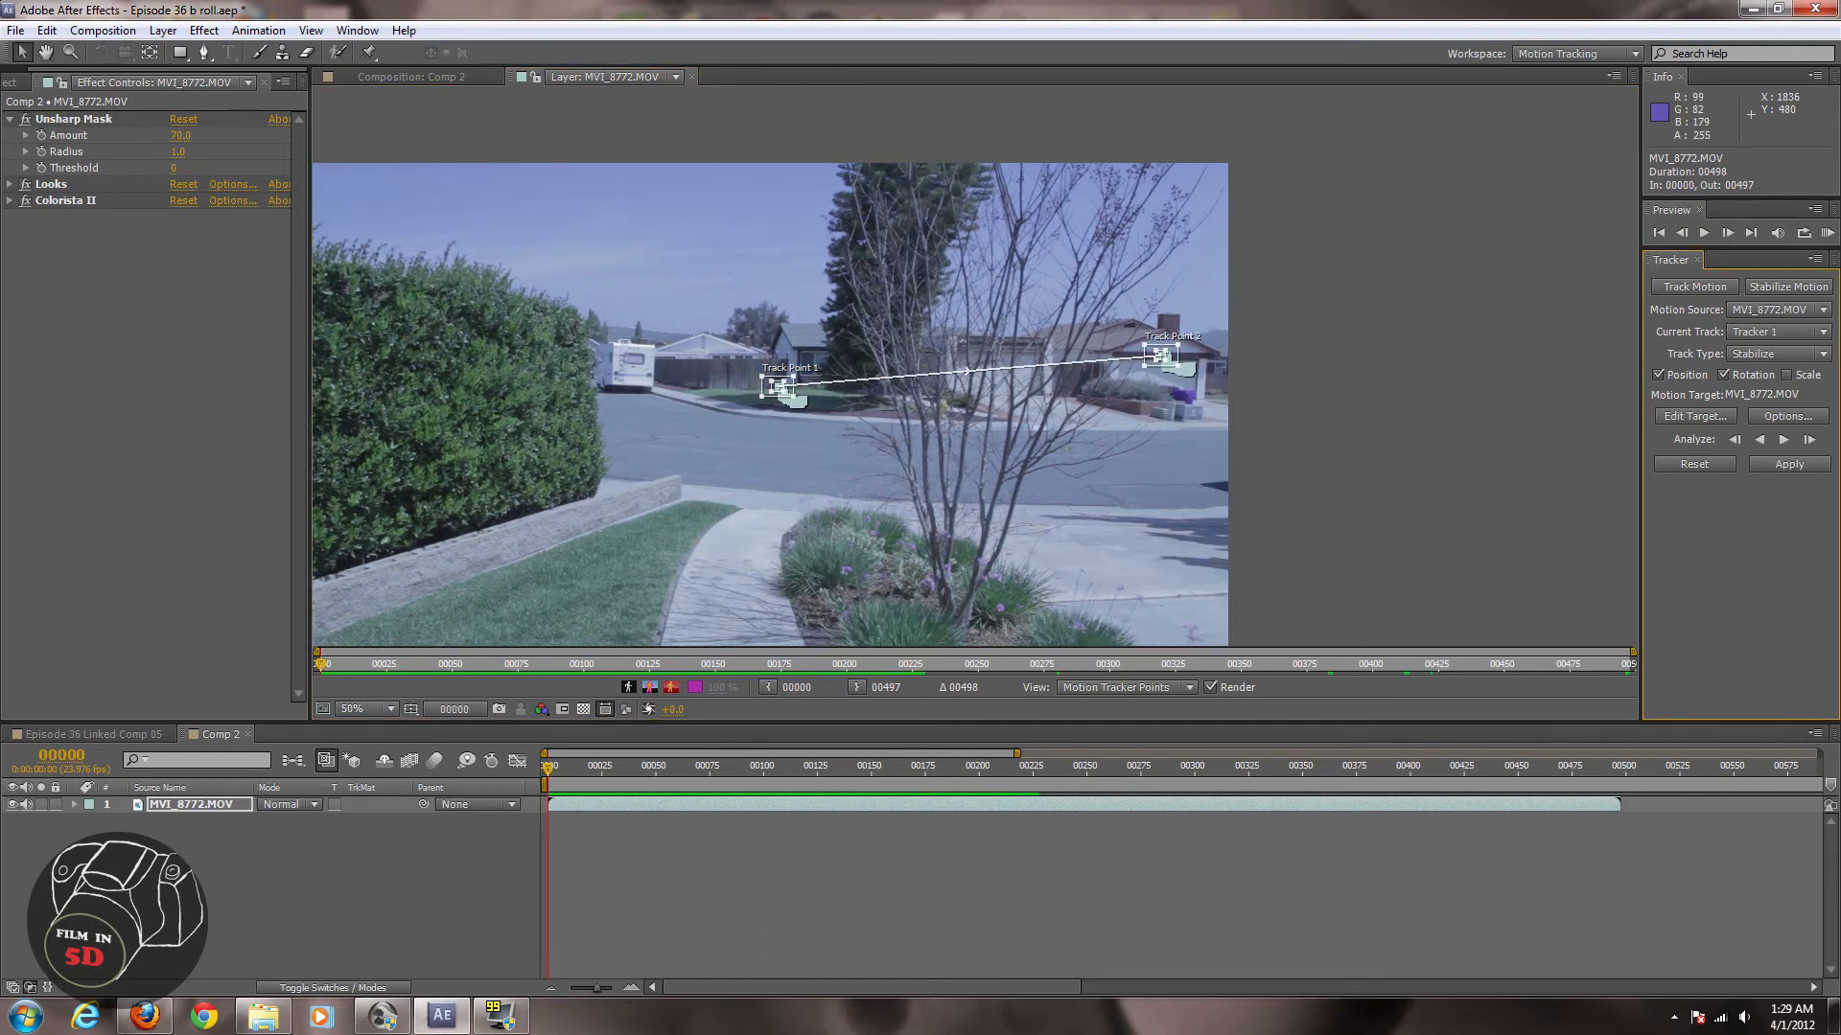
Examine the tracked paths of Track Point 2 on the garage beam and Track Point 1 at the red shrub
{"action": "key", "text": "."}
{"action": "key", "text": "period"}
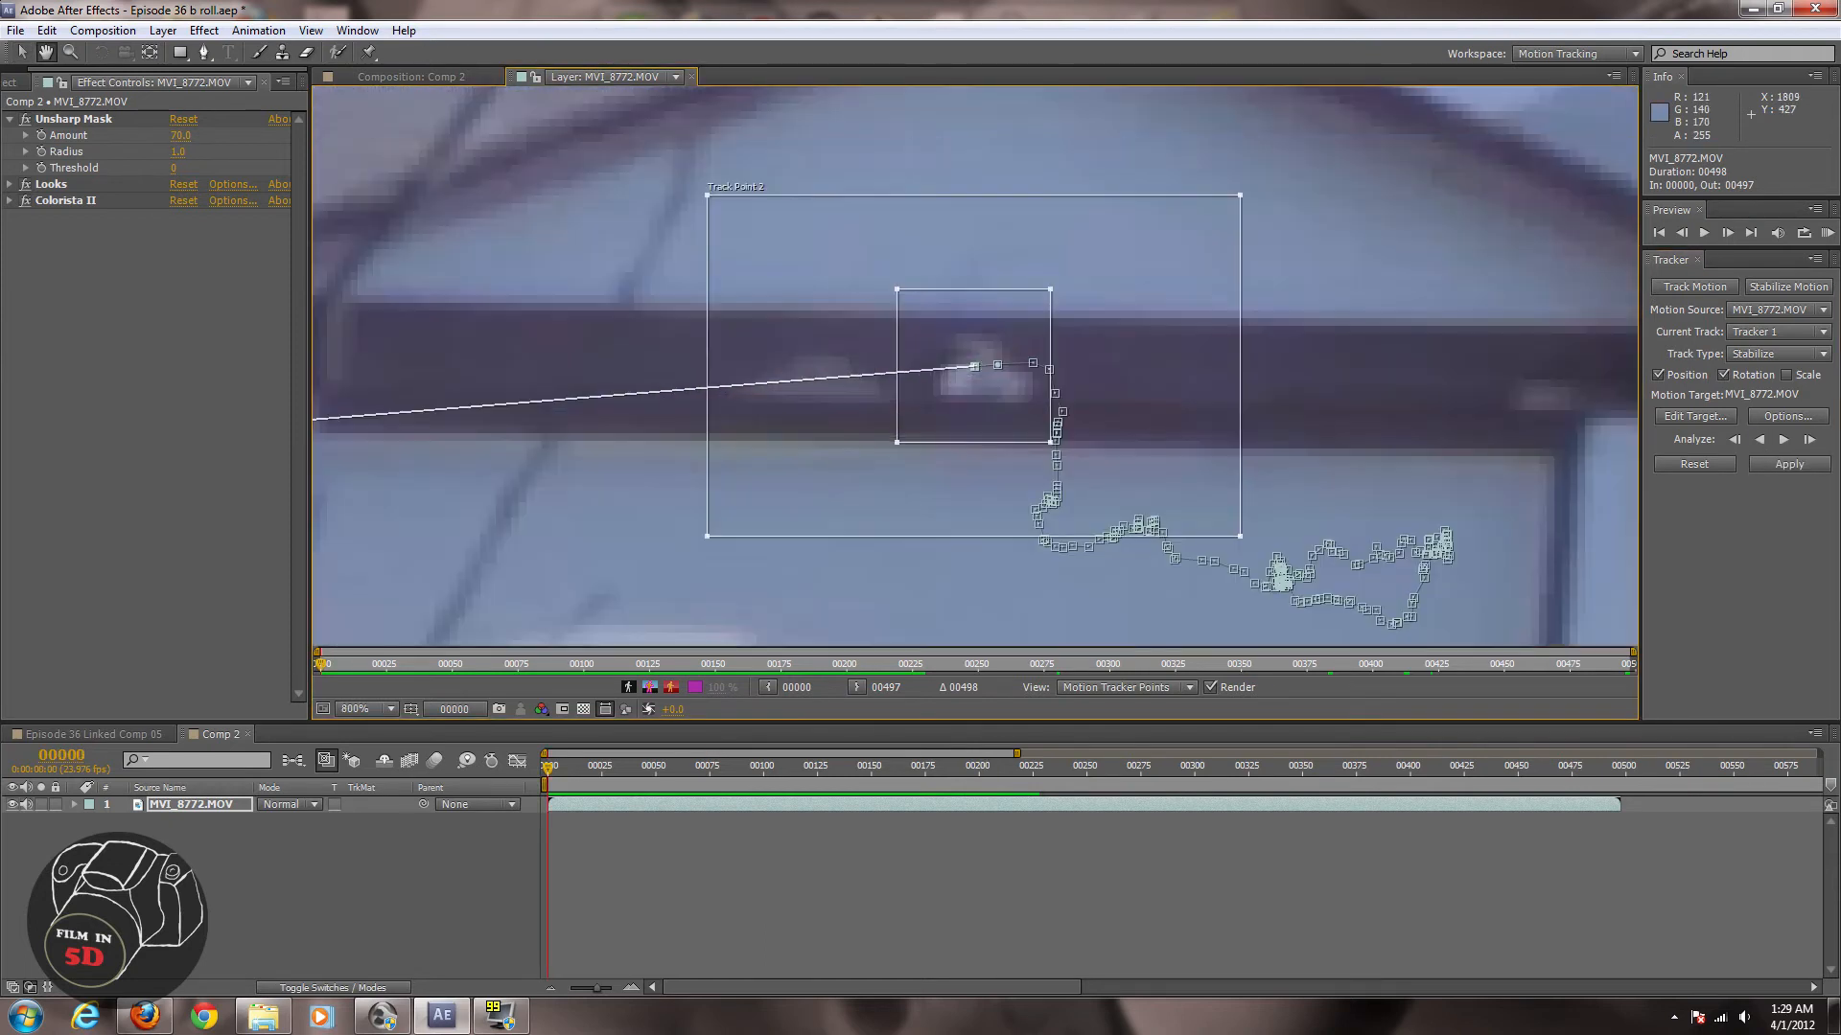
{"action": "key", "text": "comma"}
{"action": "key", "text": "comma"}
{"action": "key", "text": "comma"}
{"action": "key", "text": "comma"}
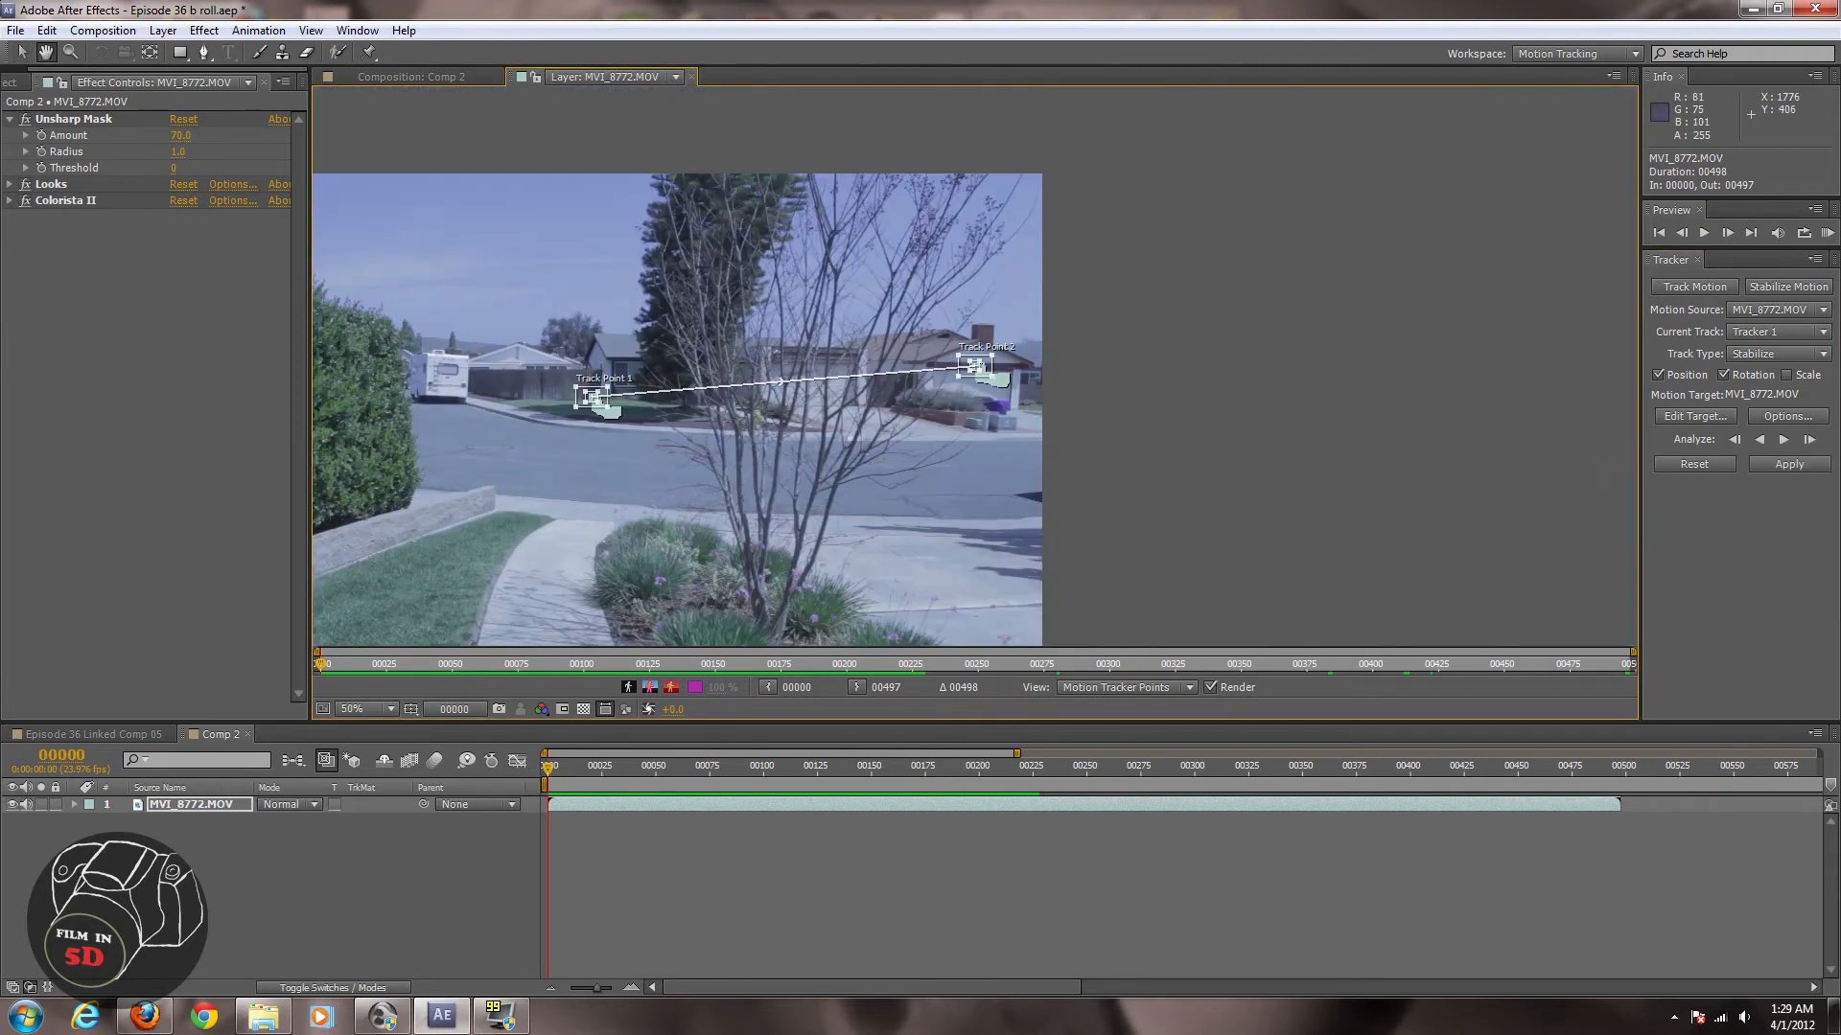
{"action": "key", "text": "period"}
{"action": "key", "text": "period"}
{"action": "key", "text": "period"}
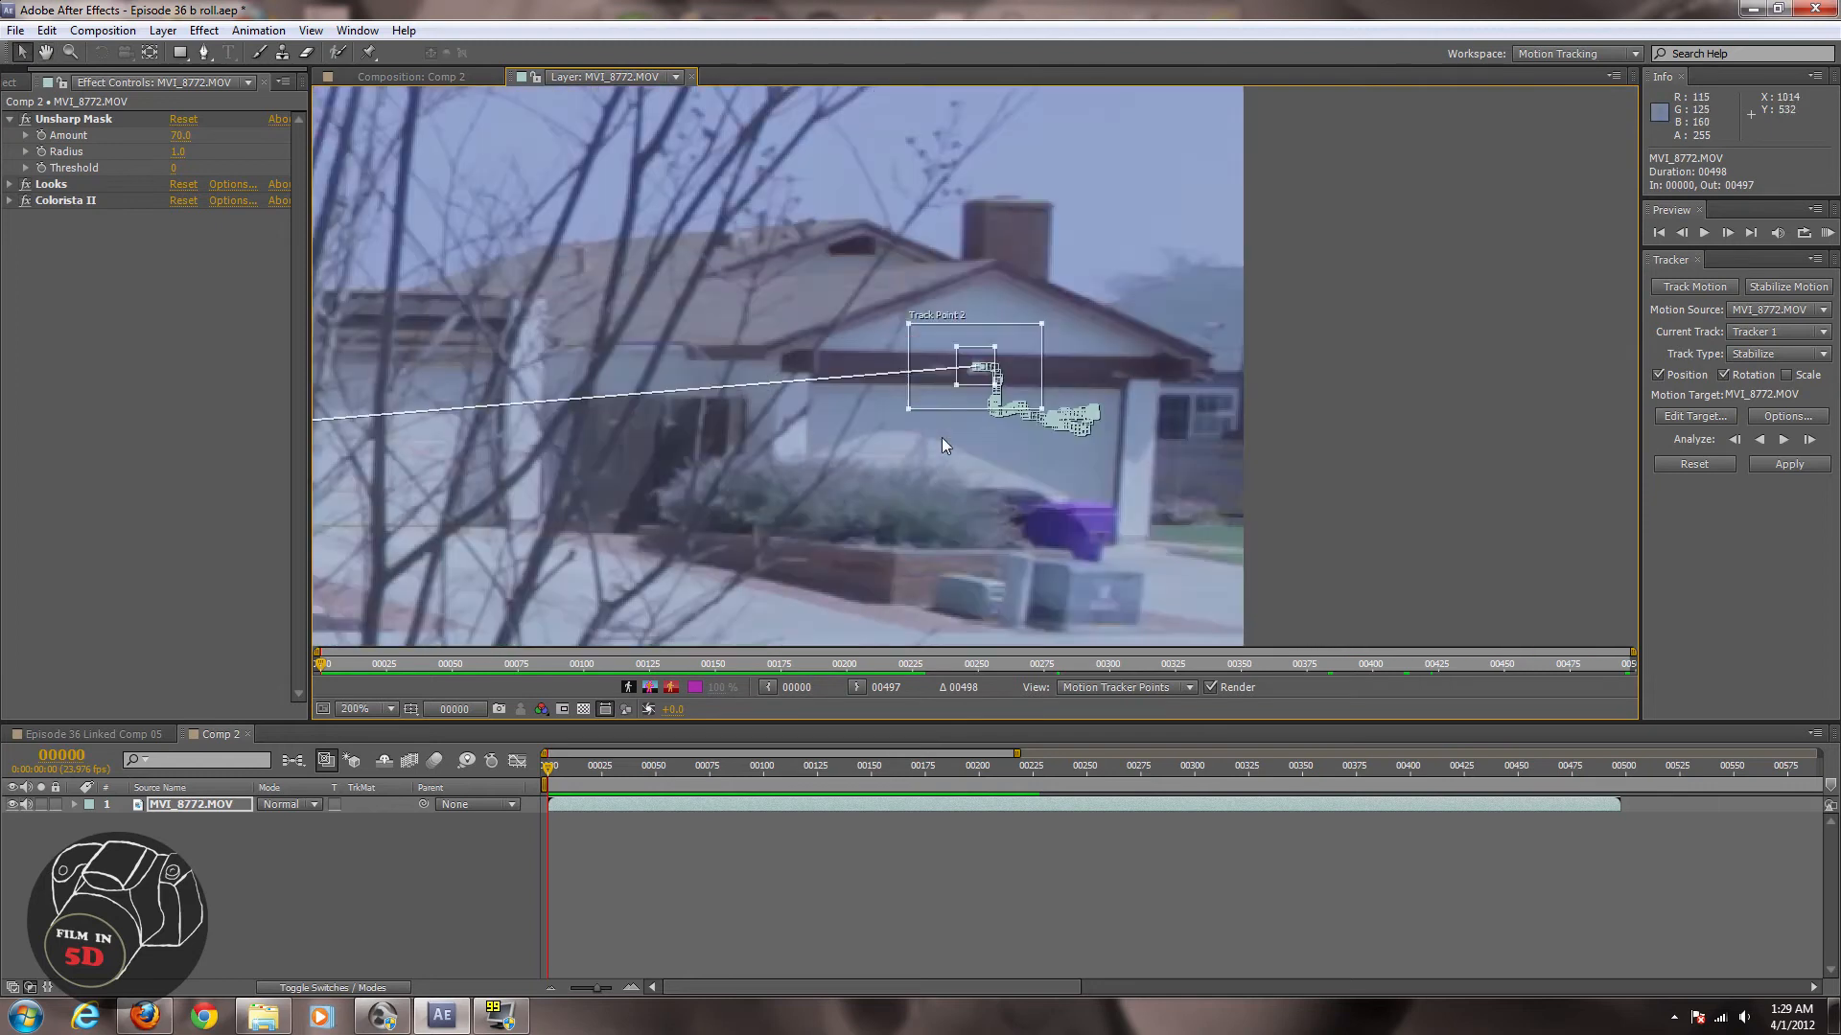
{"action": "left_click_drag", "start_coordinate": [888, 422], "coordinate": [1494, 403]}
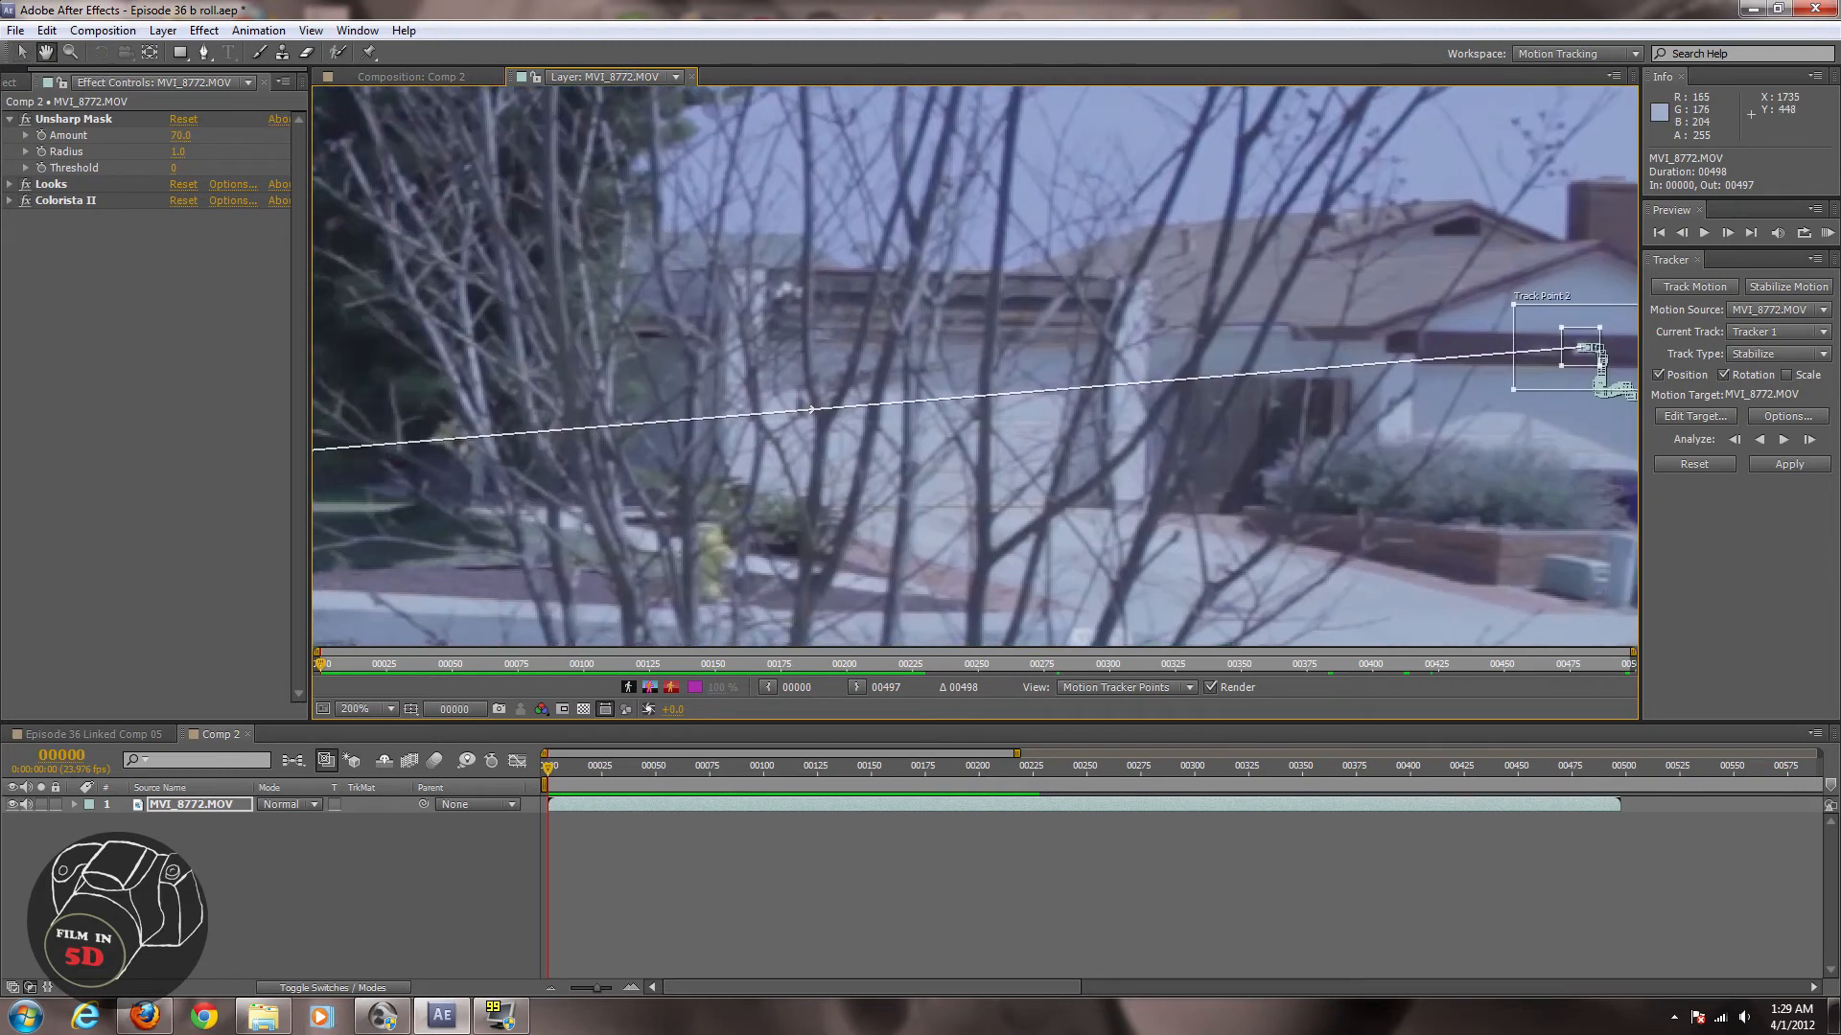
{"action": "left_click_drag", "start_coordinate": [824, 422], "coordinate": [1522, 349]}
{"action": "left_click_drag", "start_coordinate": [1050, 412], "coordinate": [871, 383]}
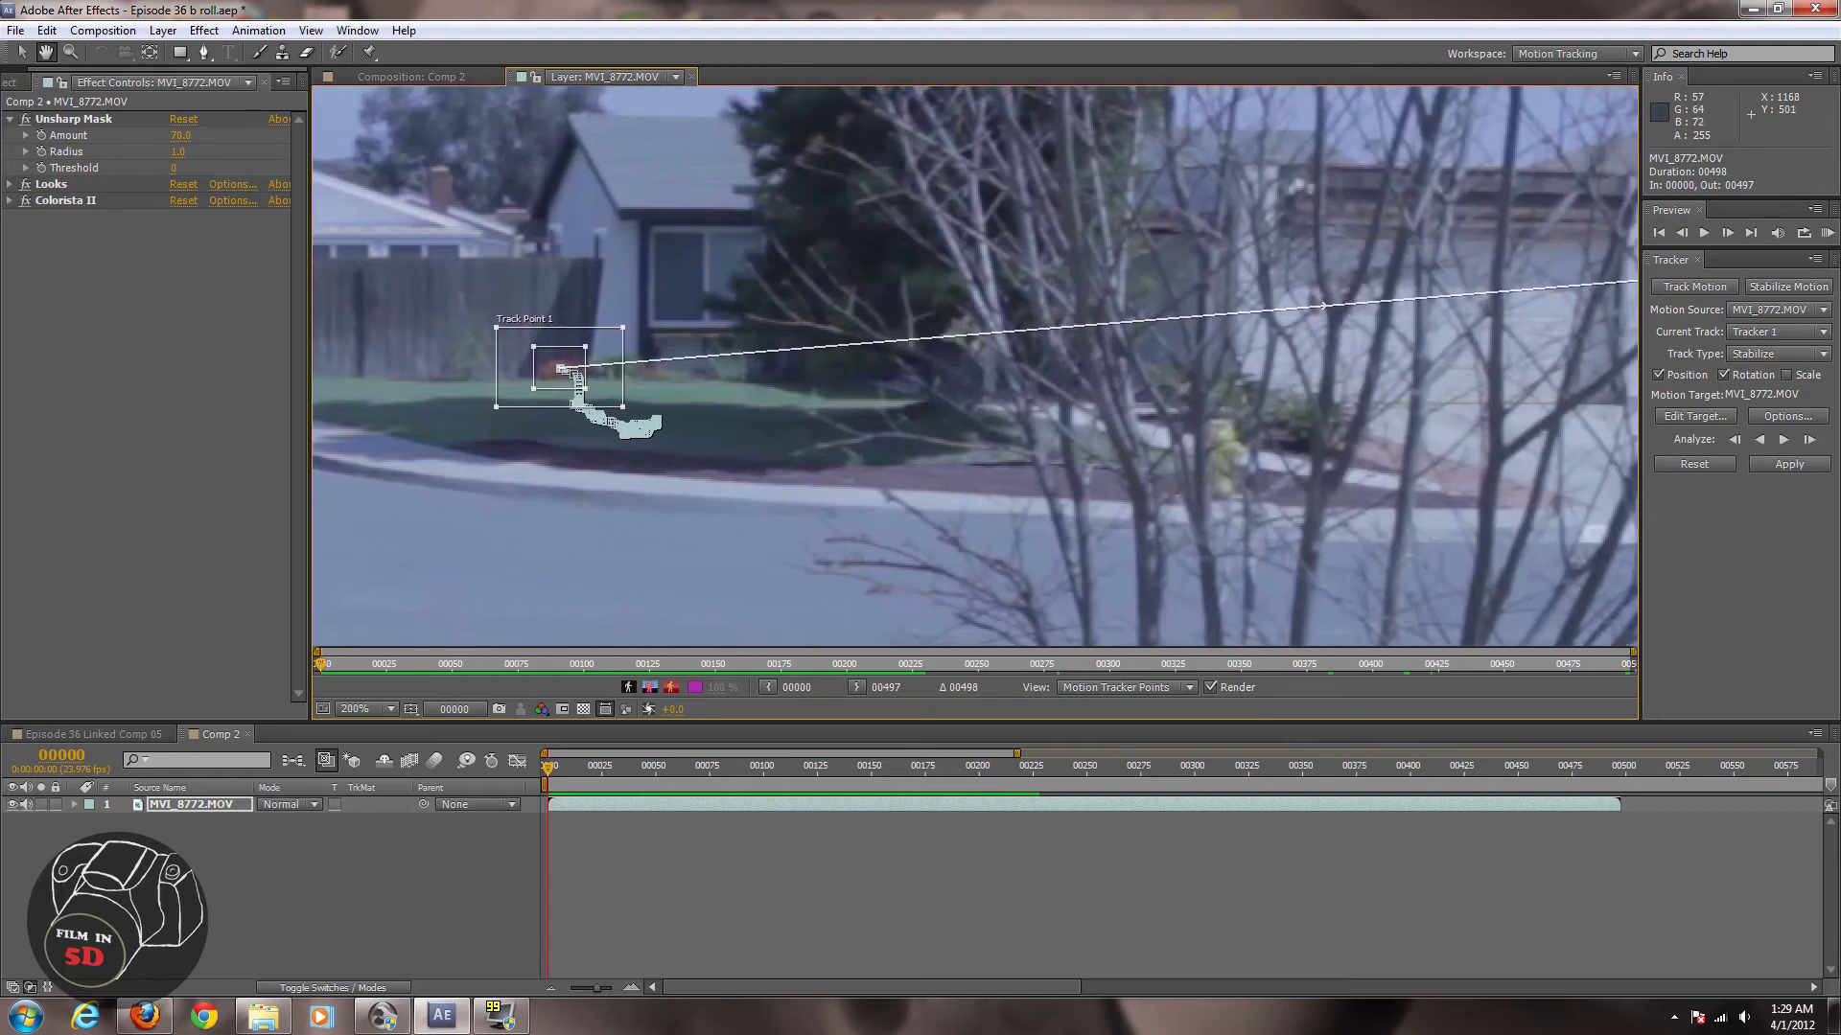
{"action": "key", "text": "comma"}
{"action": "key", "text": "comma"}
{"action": "key", "text": "comma"}
{"action": "key", "text": "comma"}
Set layer MVI_8772.MOV as the motion target and apply the stabilization in X and Y
{"action": "left_click", "coordinate": [1708, 417]}
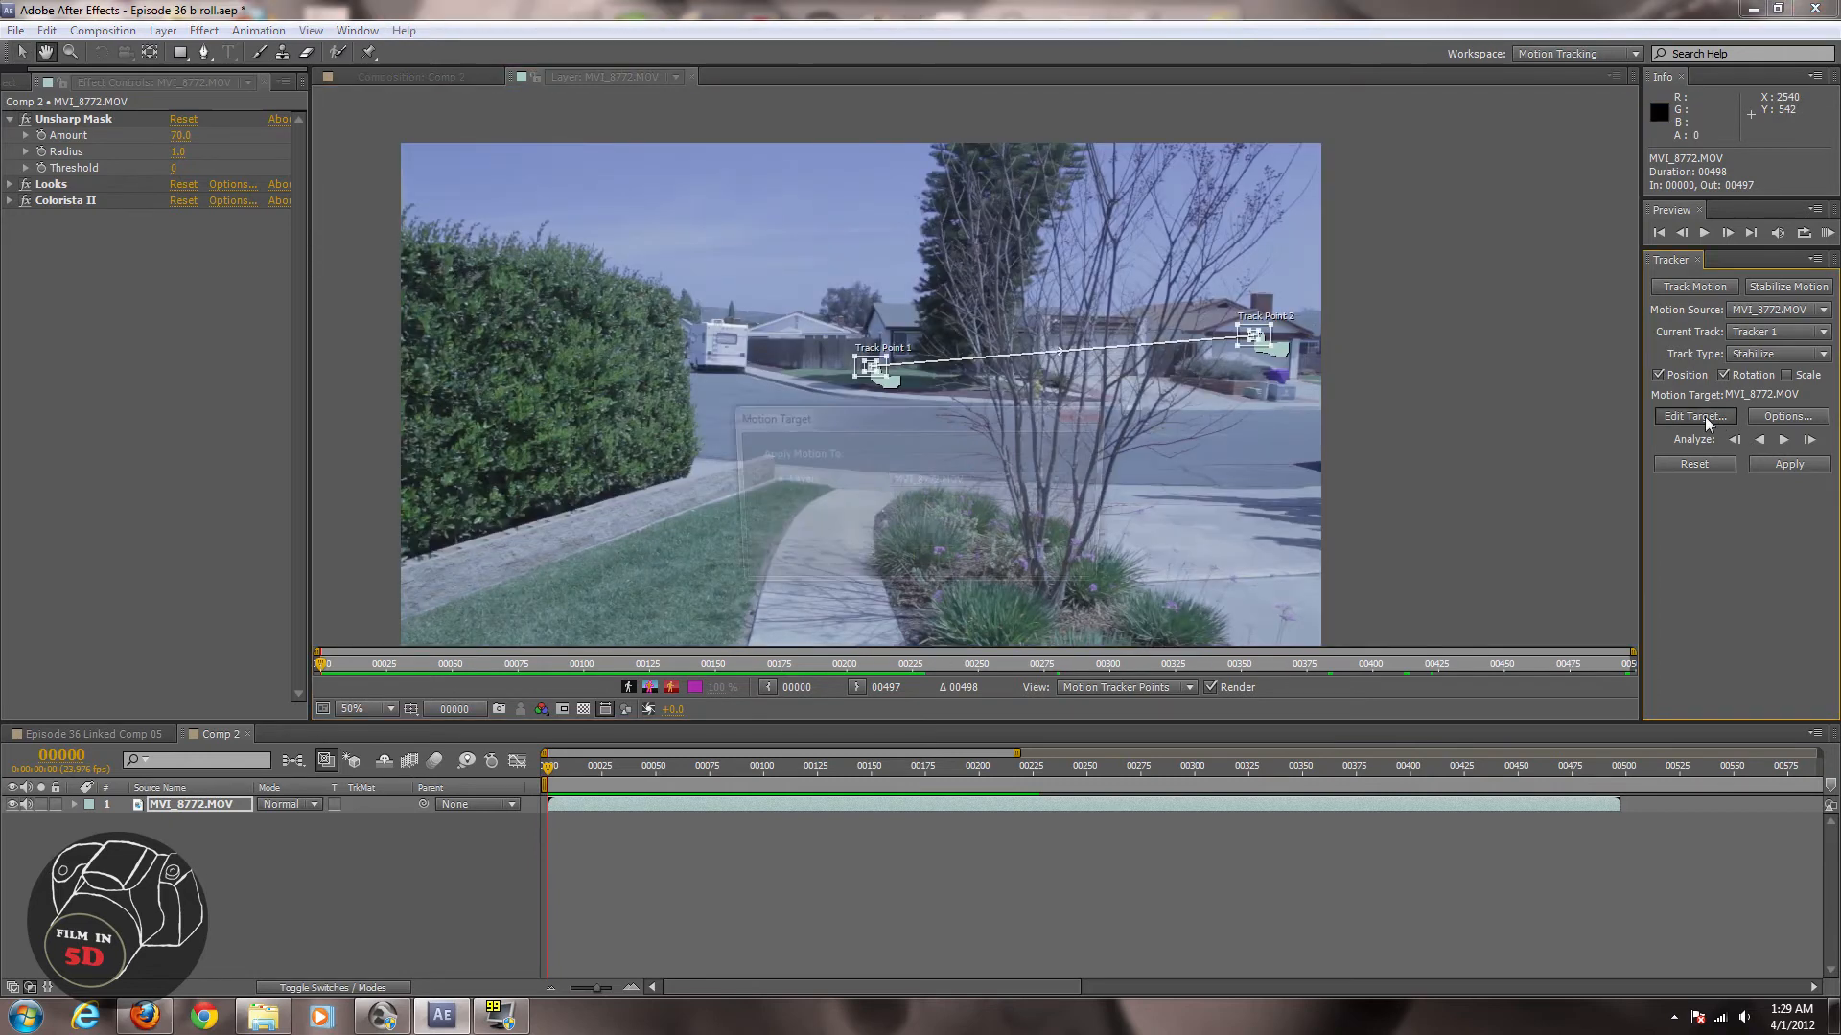
{"action": "left_click", "coordinate": [960, 492]}
{"action": "left_click", "coordinate": [950, 505]}
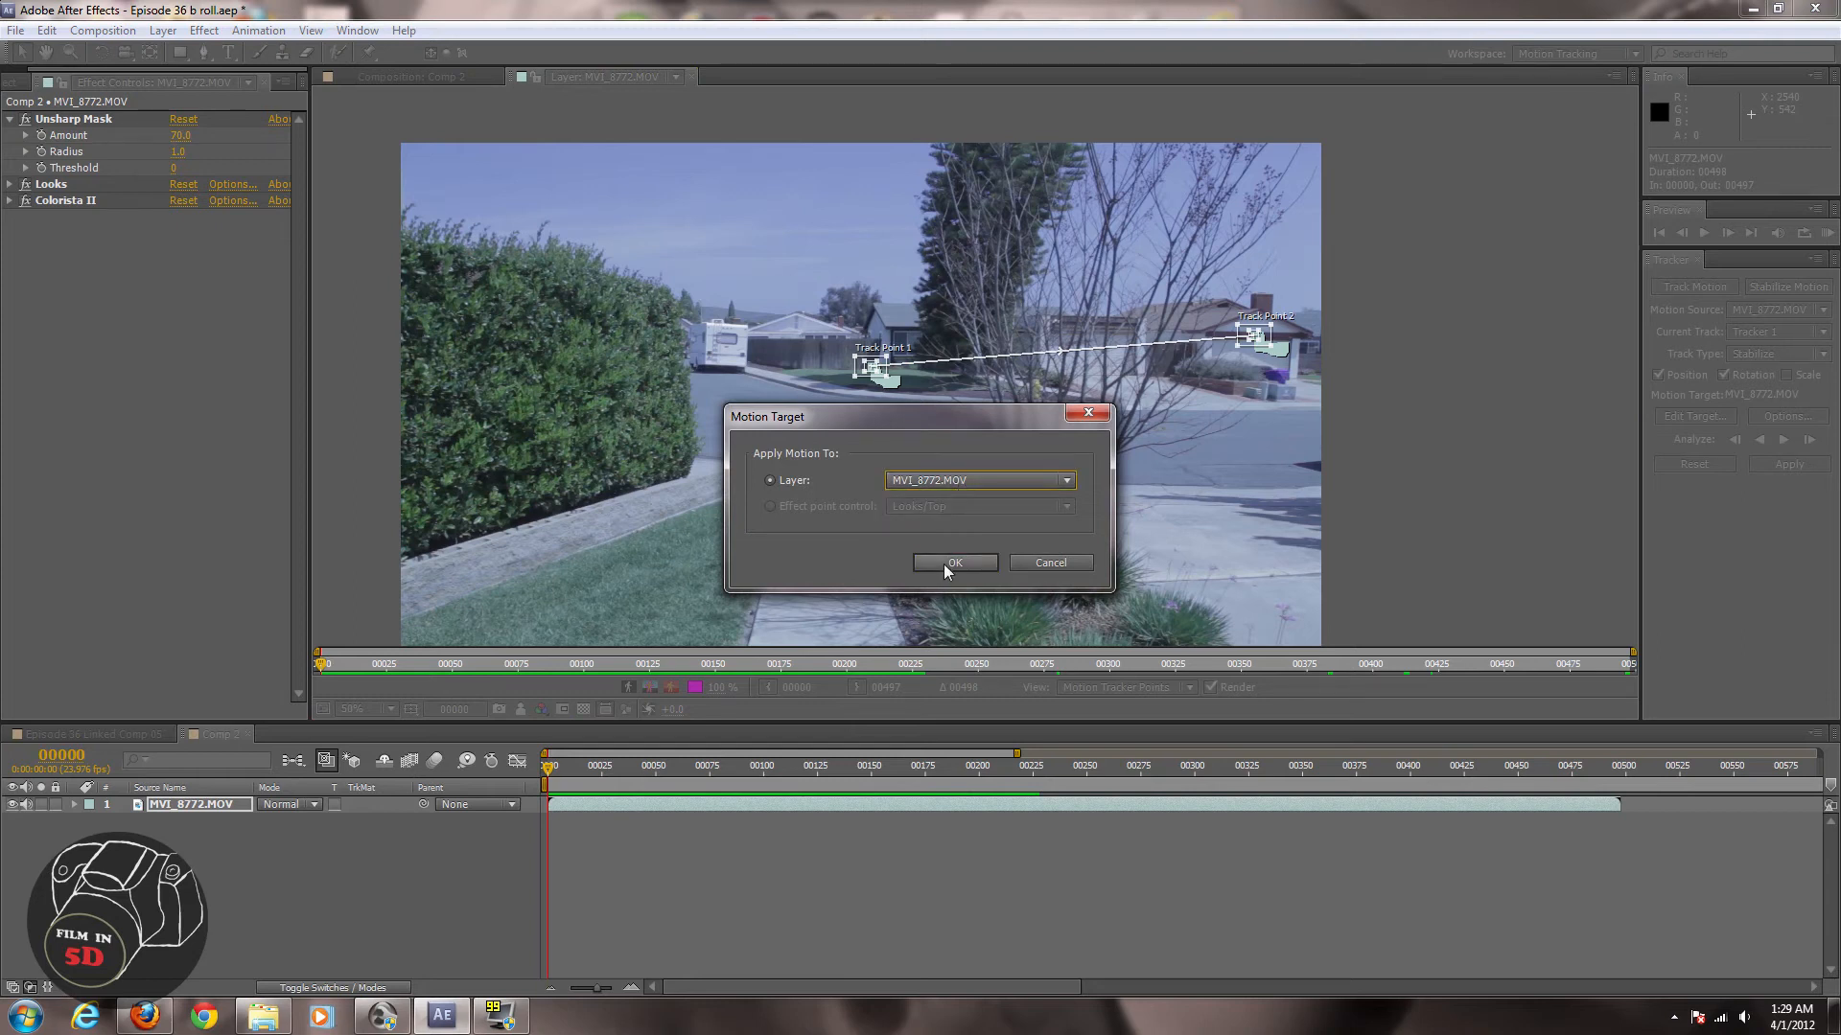
{"action": "left_click", "coordinate": [945, 569]}
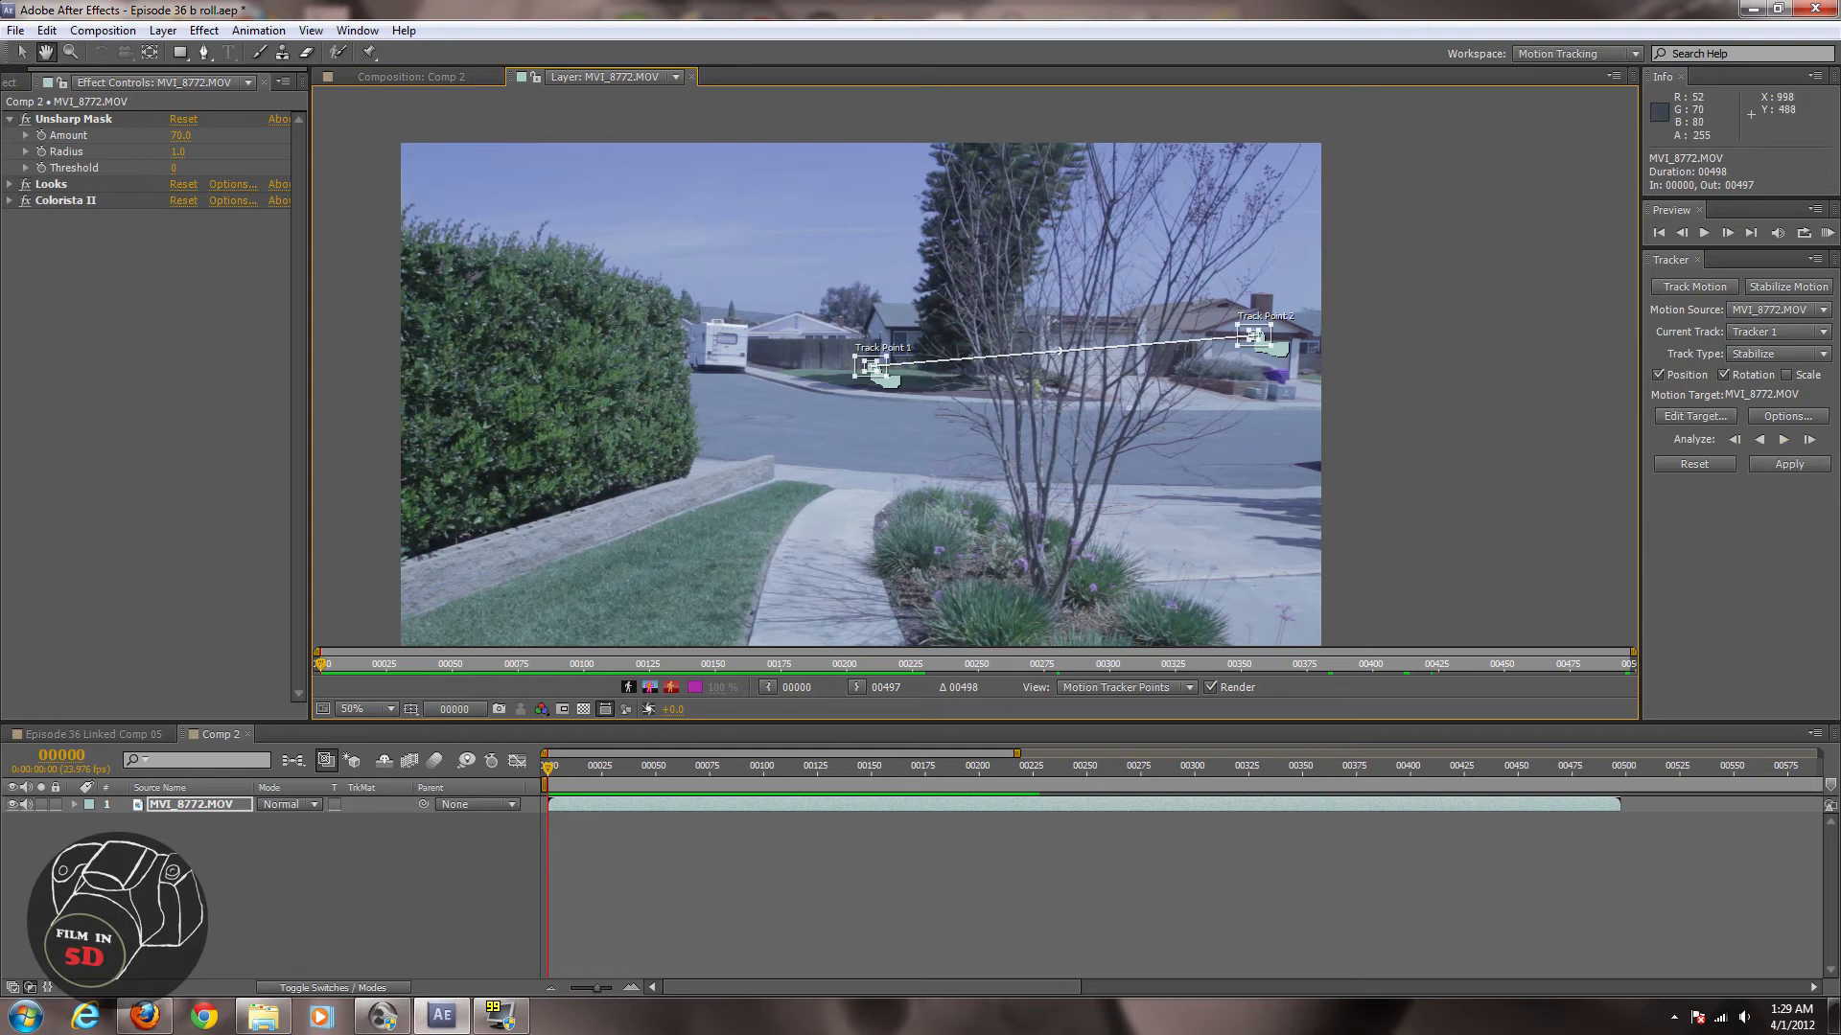
{"action": "left_click", "coordinate": [1792, 467]}
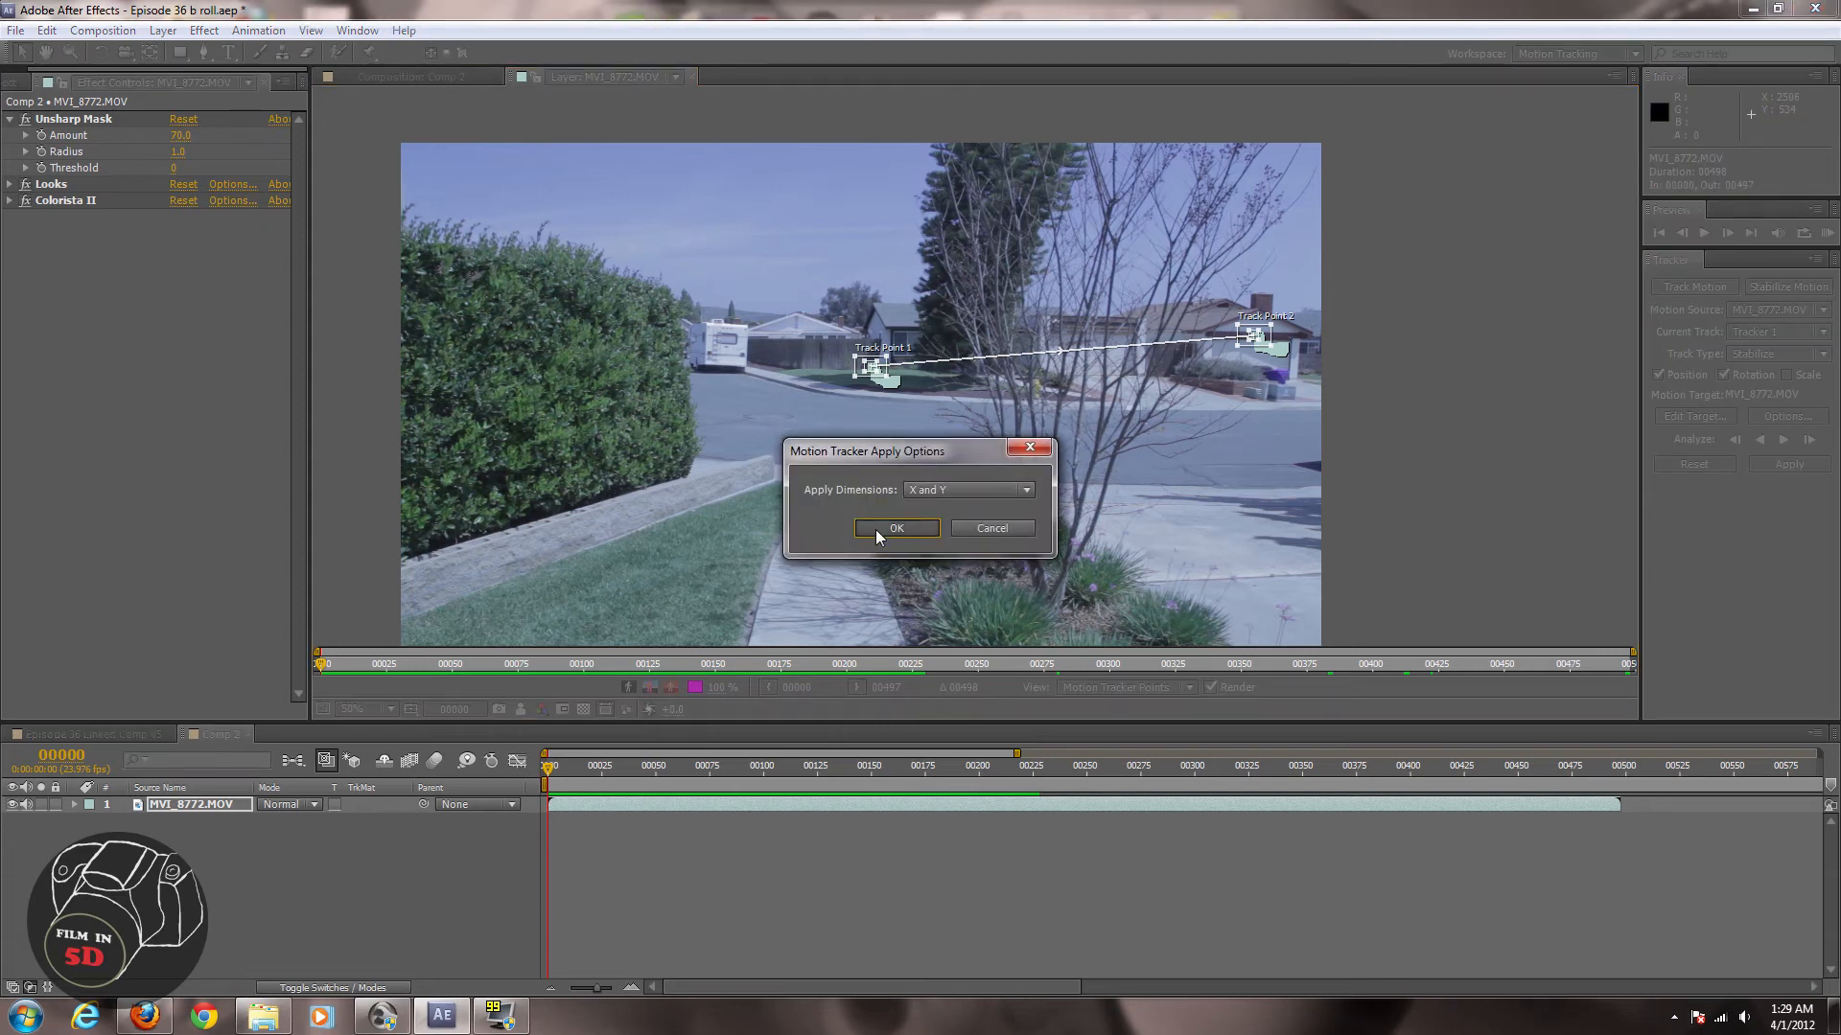
{"action": "left_click", "coordinate": [878, 530]}
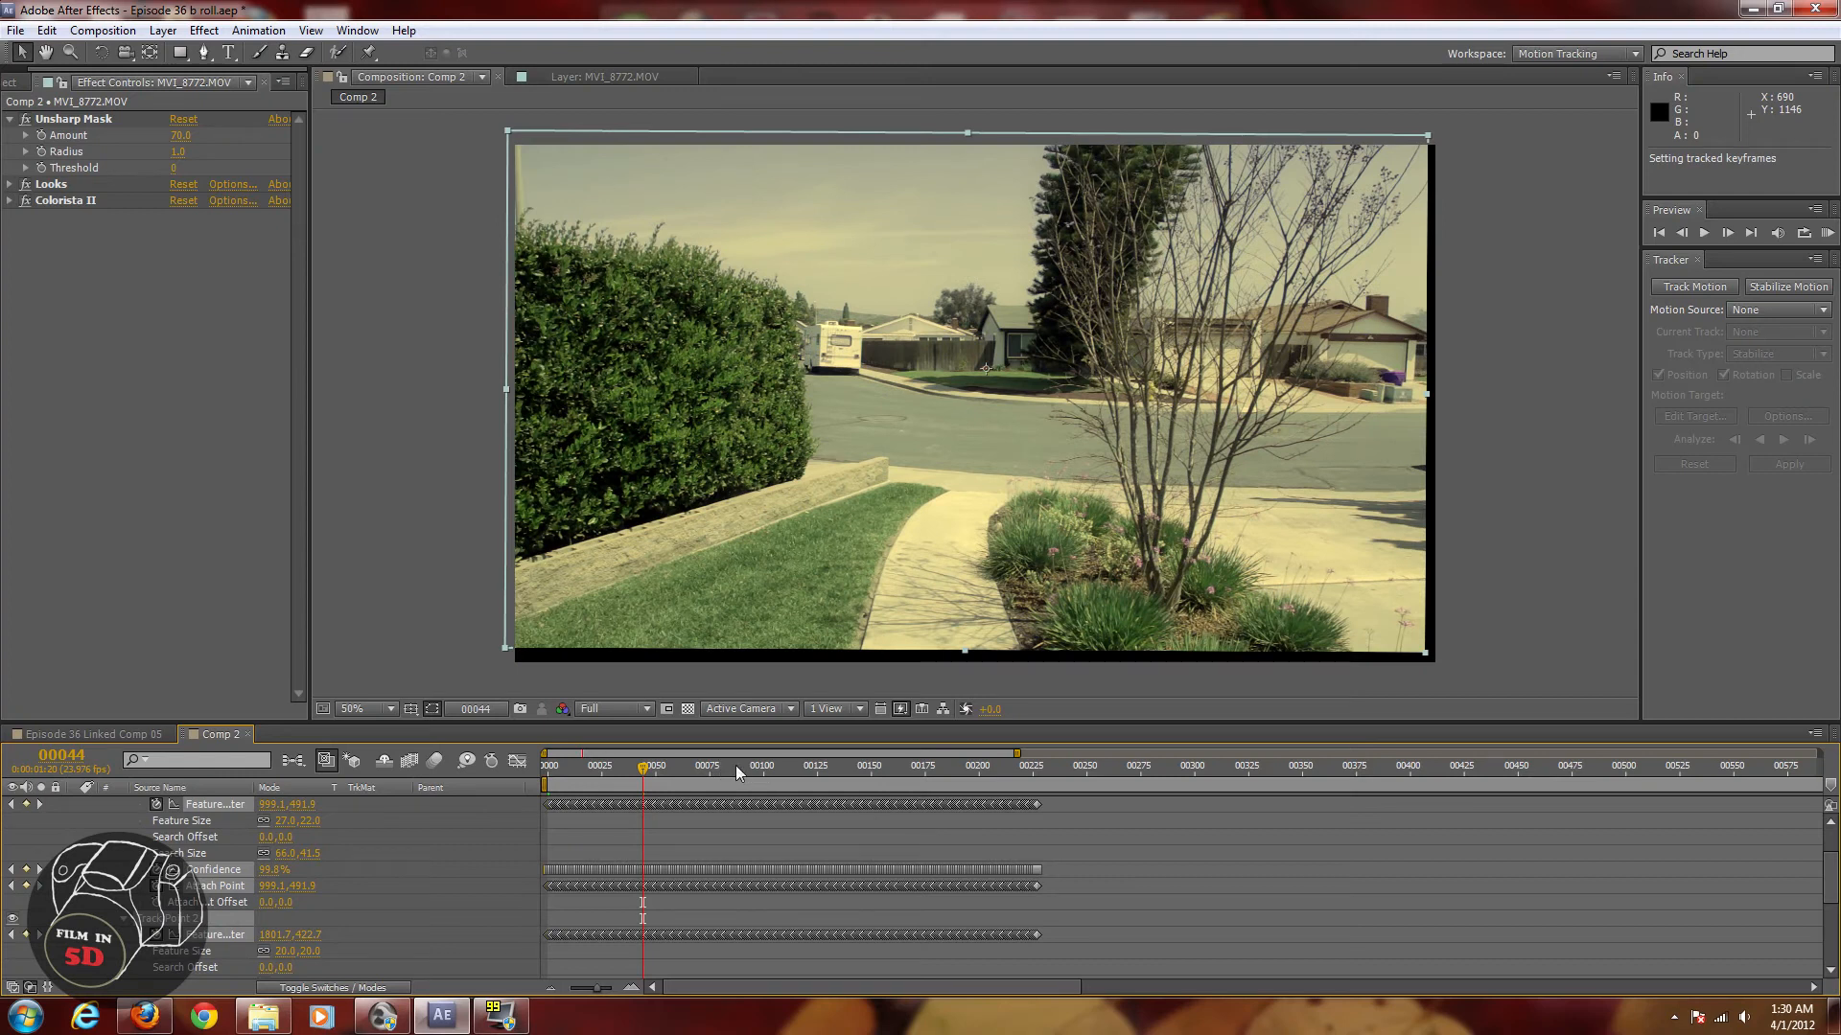
Check the stabilized composition's image edges at several frames, including 106 and 160, finishing at frame 131
{"action": "left_click", "coordinate": [737, 768]}
{"action": "left_click", "coordinate": [775, 768]}
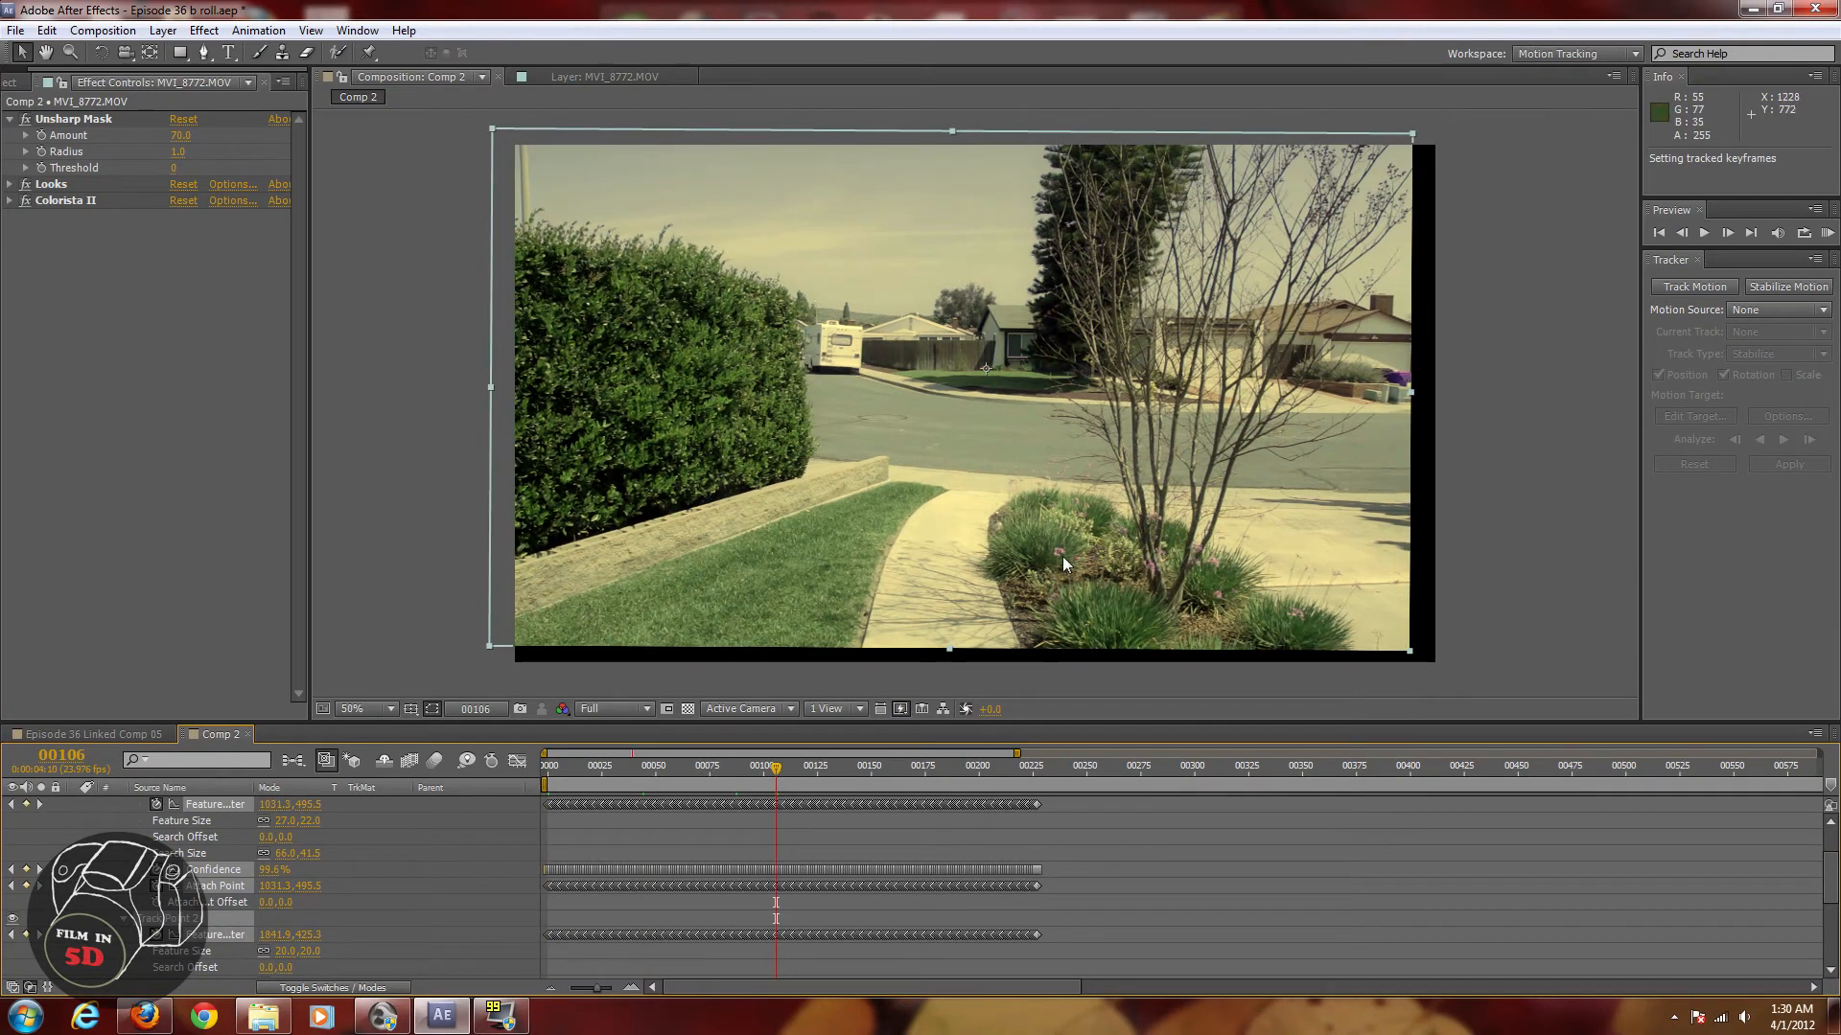
{"action": "left_click_drag", "start_coordinate": [847, 773], "coordinate": [892, 768]}
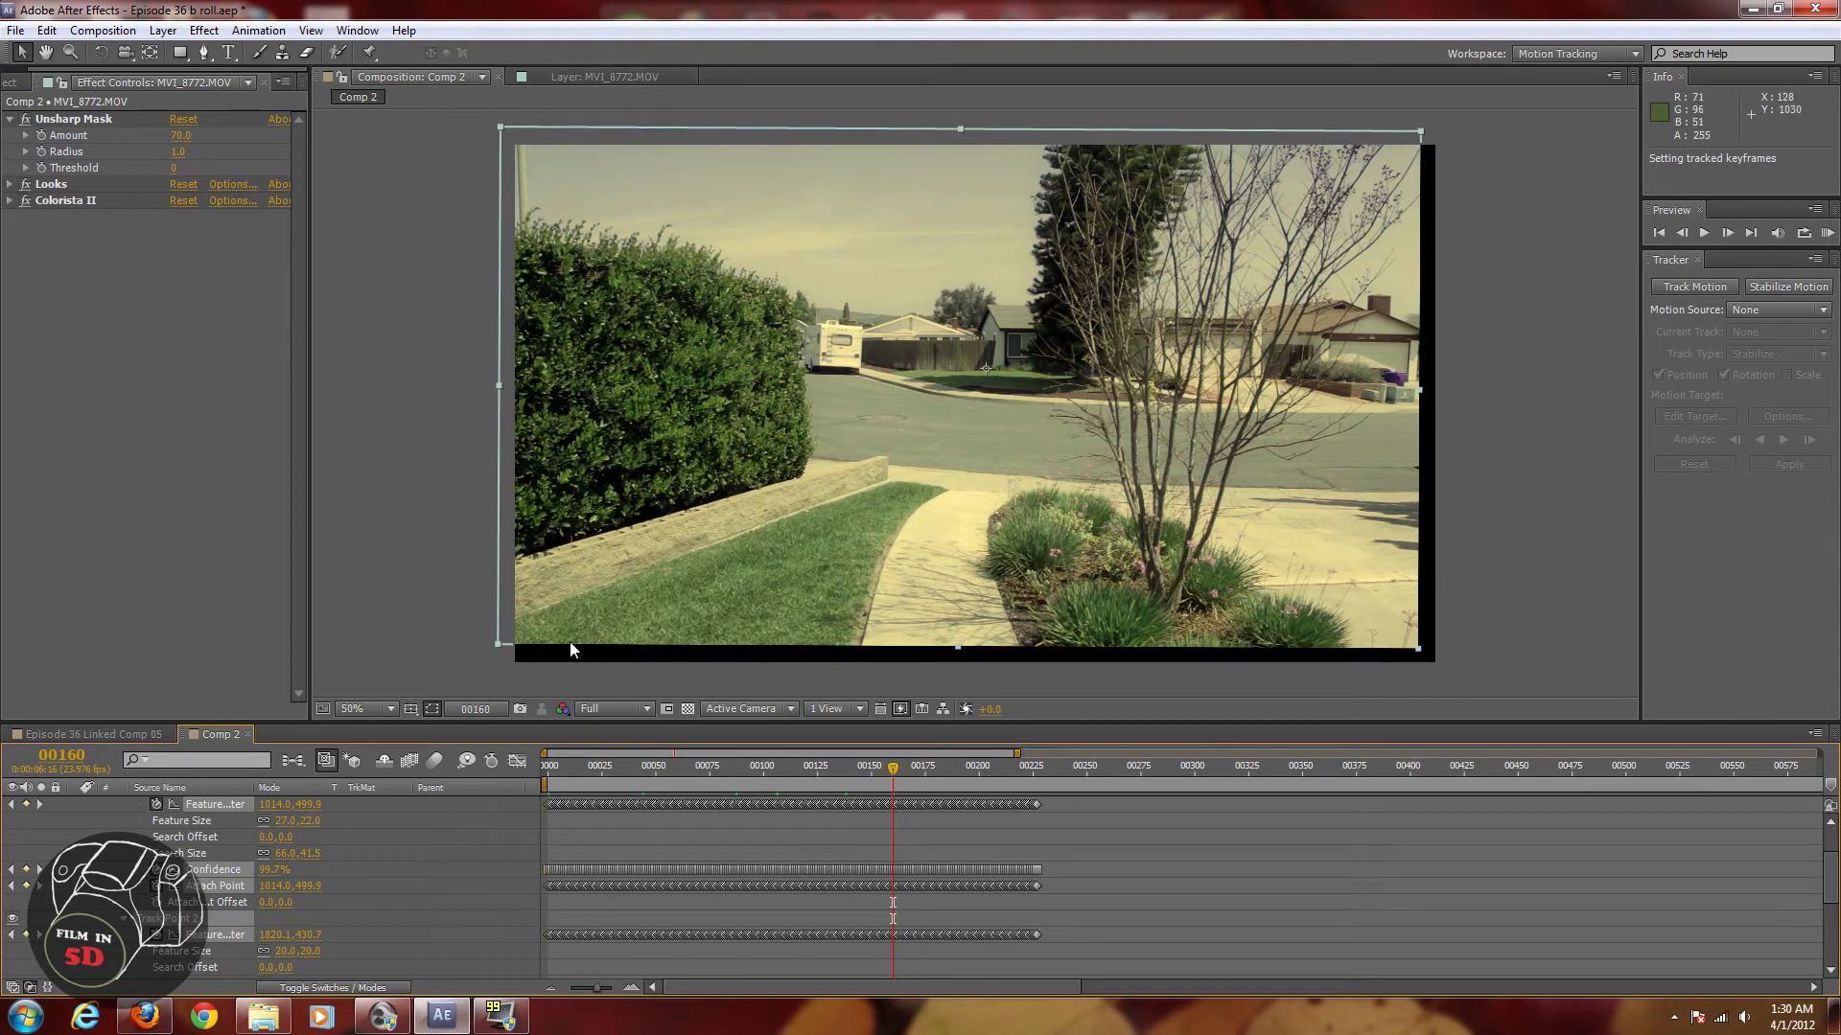
{"action": "left_click_drag", "start_coordinate": [790, 780], "coordinate": [831, 780]}
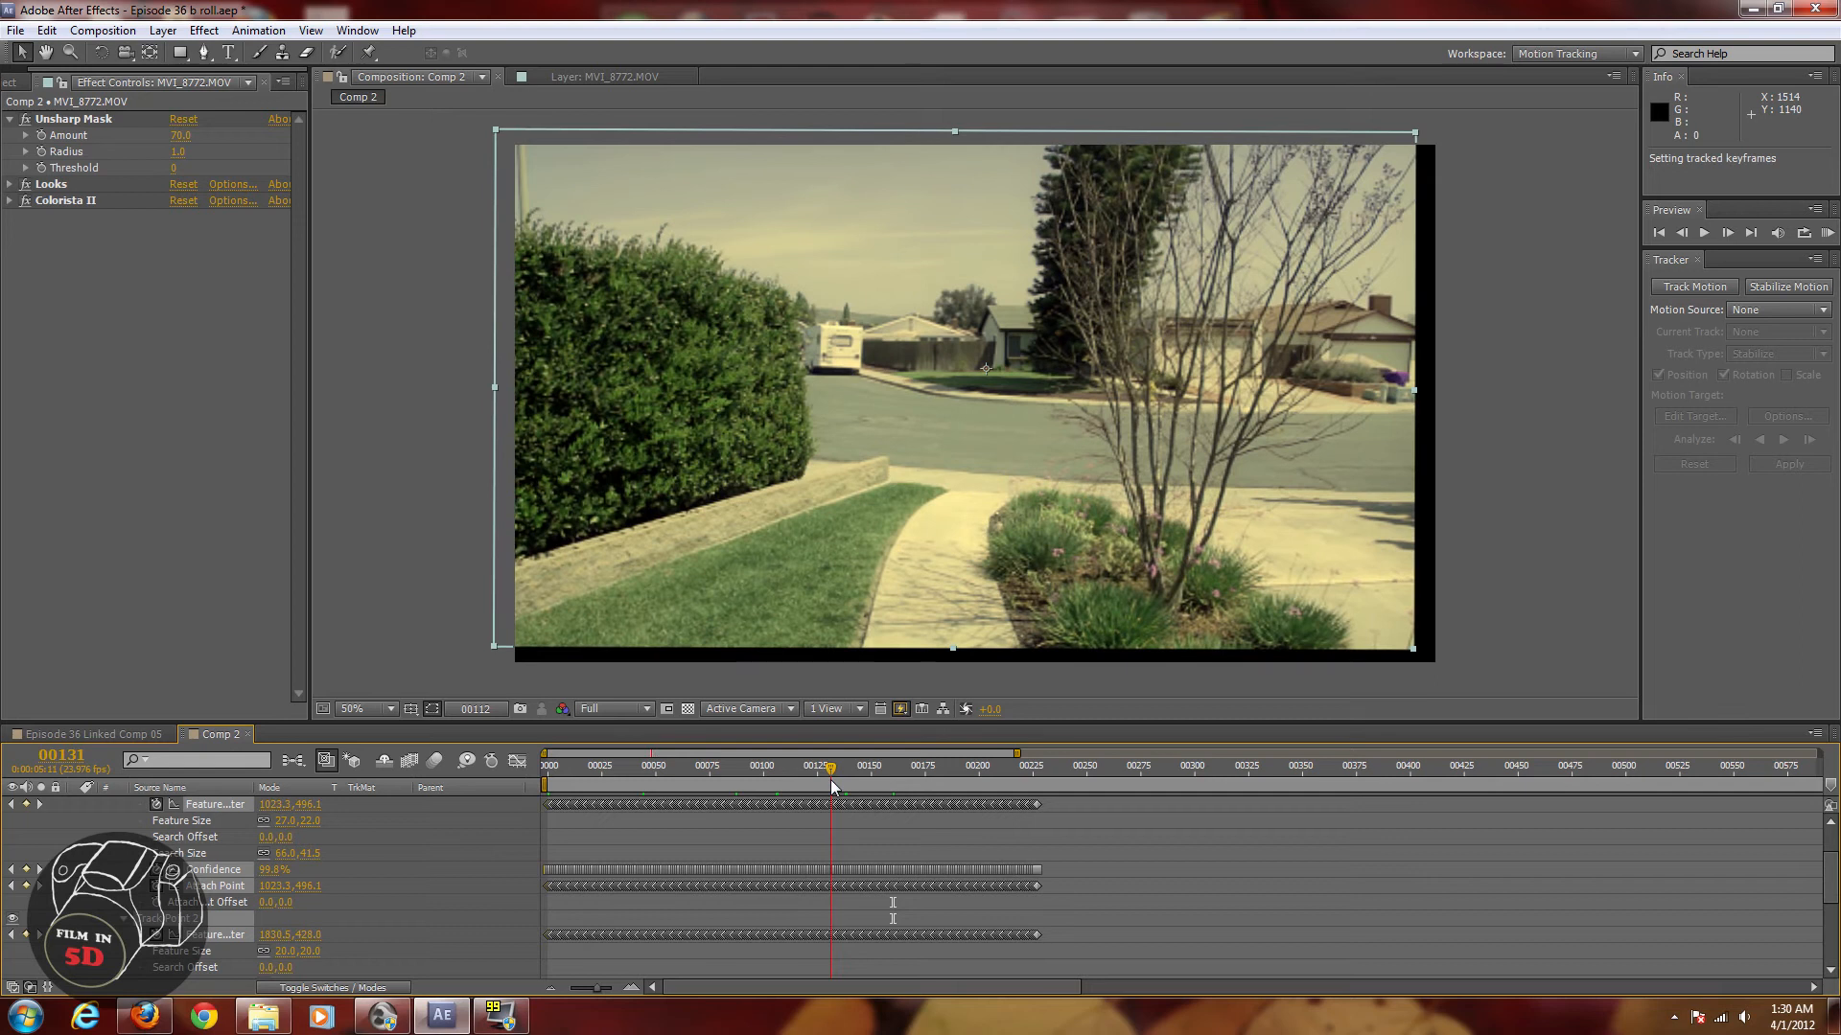
Scale the MVI_8772.MOV layer up to 107% to cover the exposed black edges
{"action": "left_click", "coordinate": [414, 890]}
{"action": "scroll", "coordinate": [415, 877], "scroll_direction": "up", "scroll_amount": 2}
{"action": "left_click", "coordinate": [181, 806]}
{"action": "key", "text": "s"}
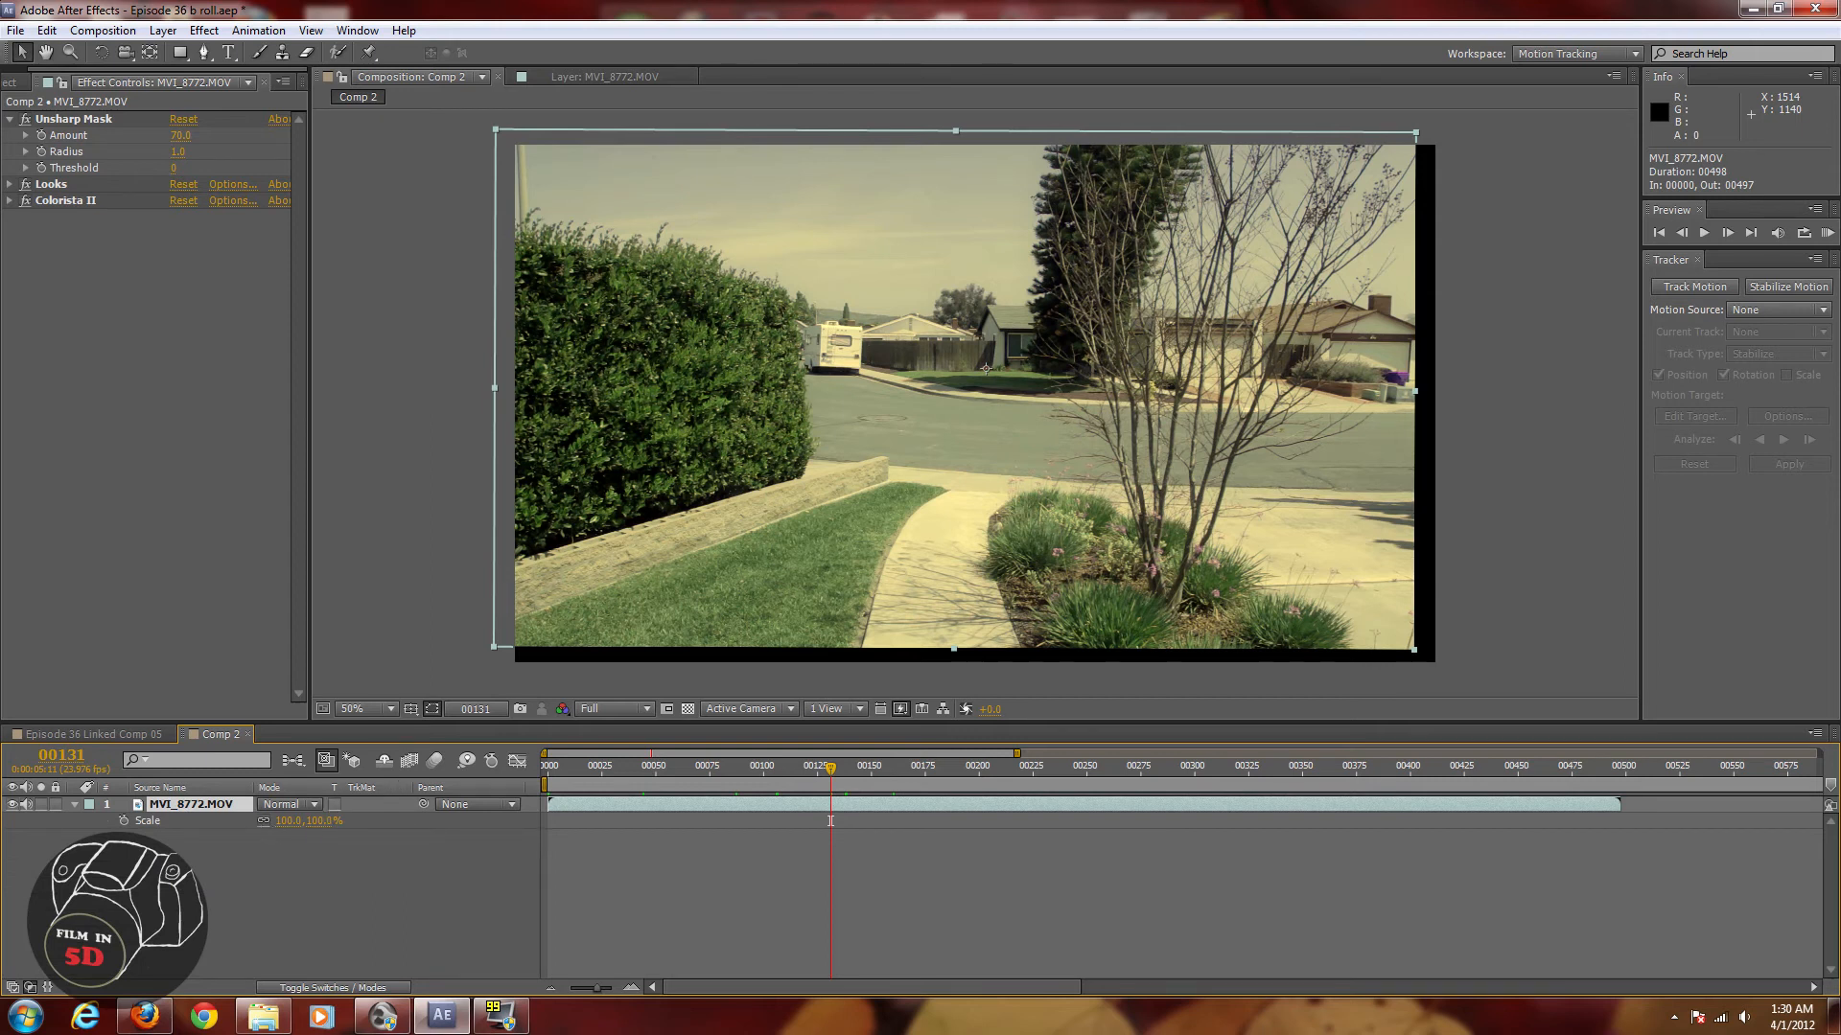
{"action": "left_click_drag", "start_coordinate": [288, 821], "coordinate": [296, 822]}
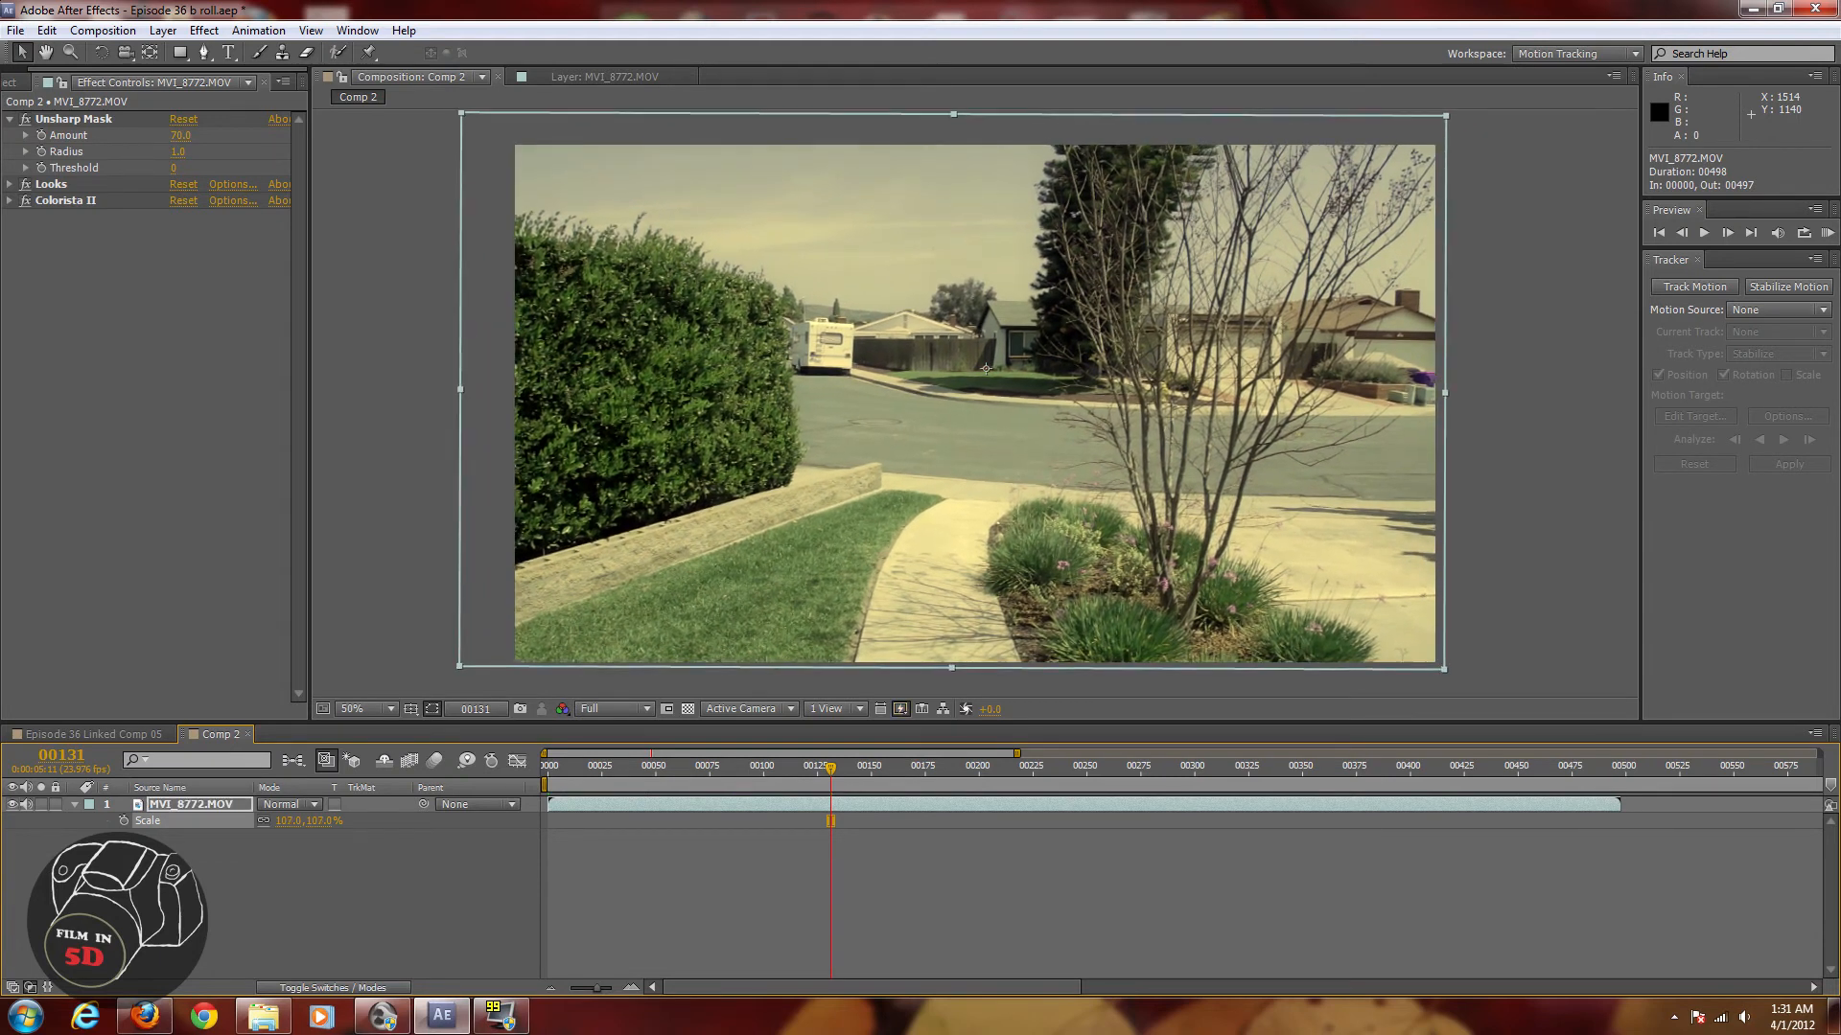
Go to frame 183, nudge the layer's position slightly downward to cover the lower edge, and check the framing up to frame 285
{"action": "left_click_drag", "start_coordinate": [641, 778], "coordinate": [941, 783]}
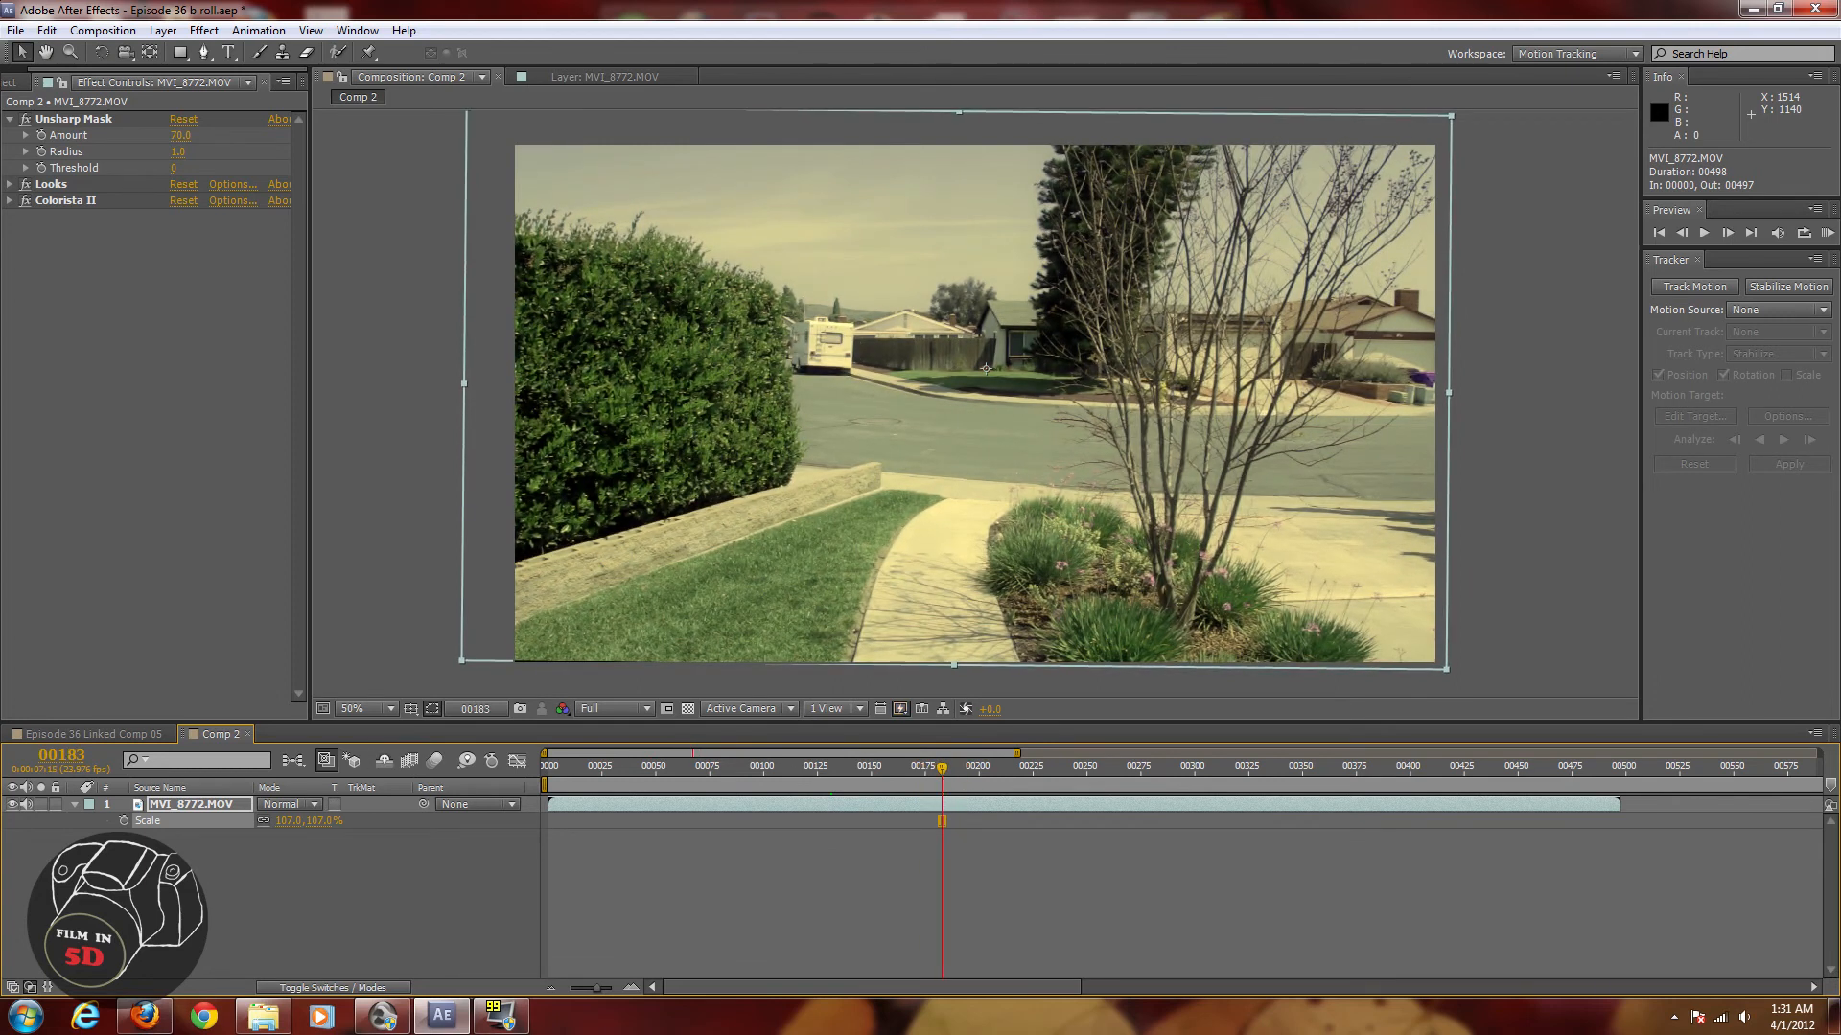
{"action": "key", "text": "p"}
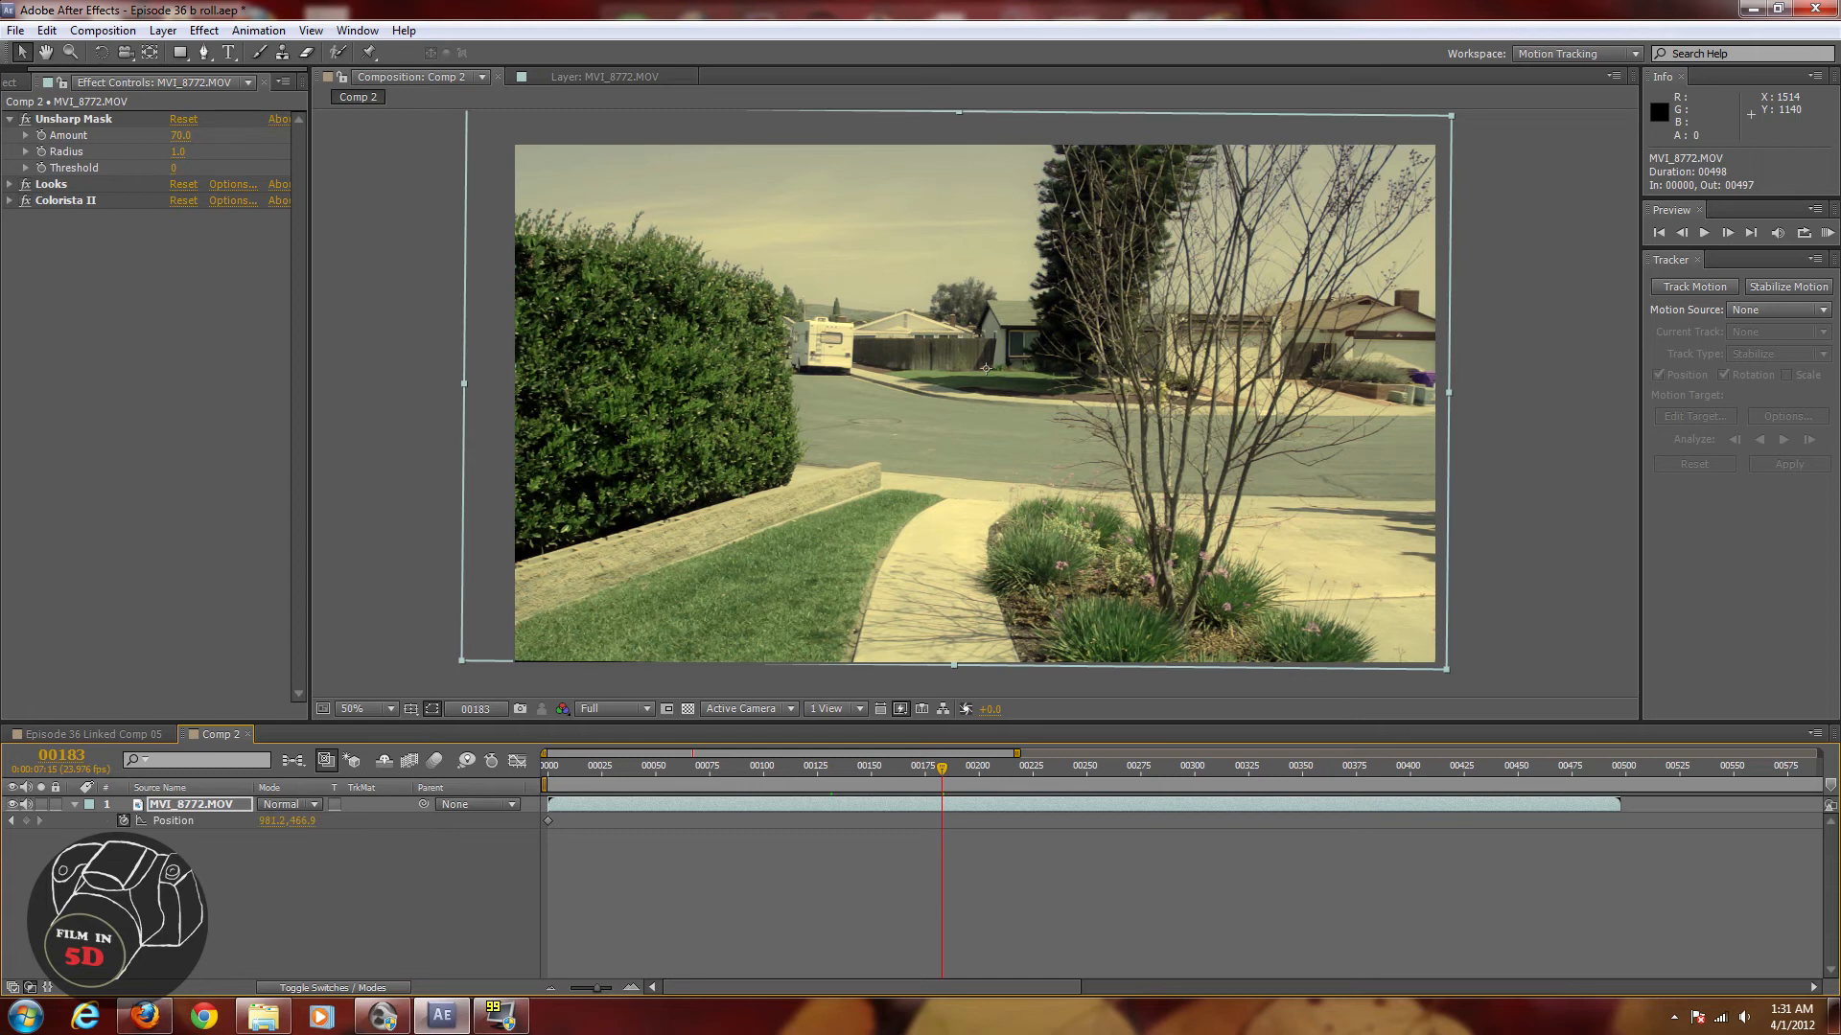
{"action": "left_click_drag", "start_coordinate": [986, 367], "coordinate": [985, 371]}
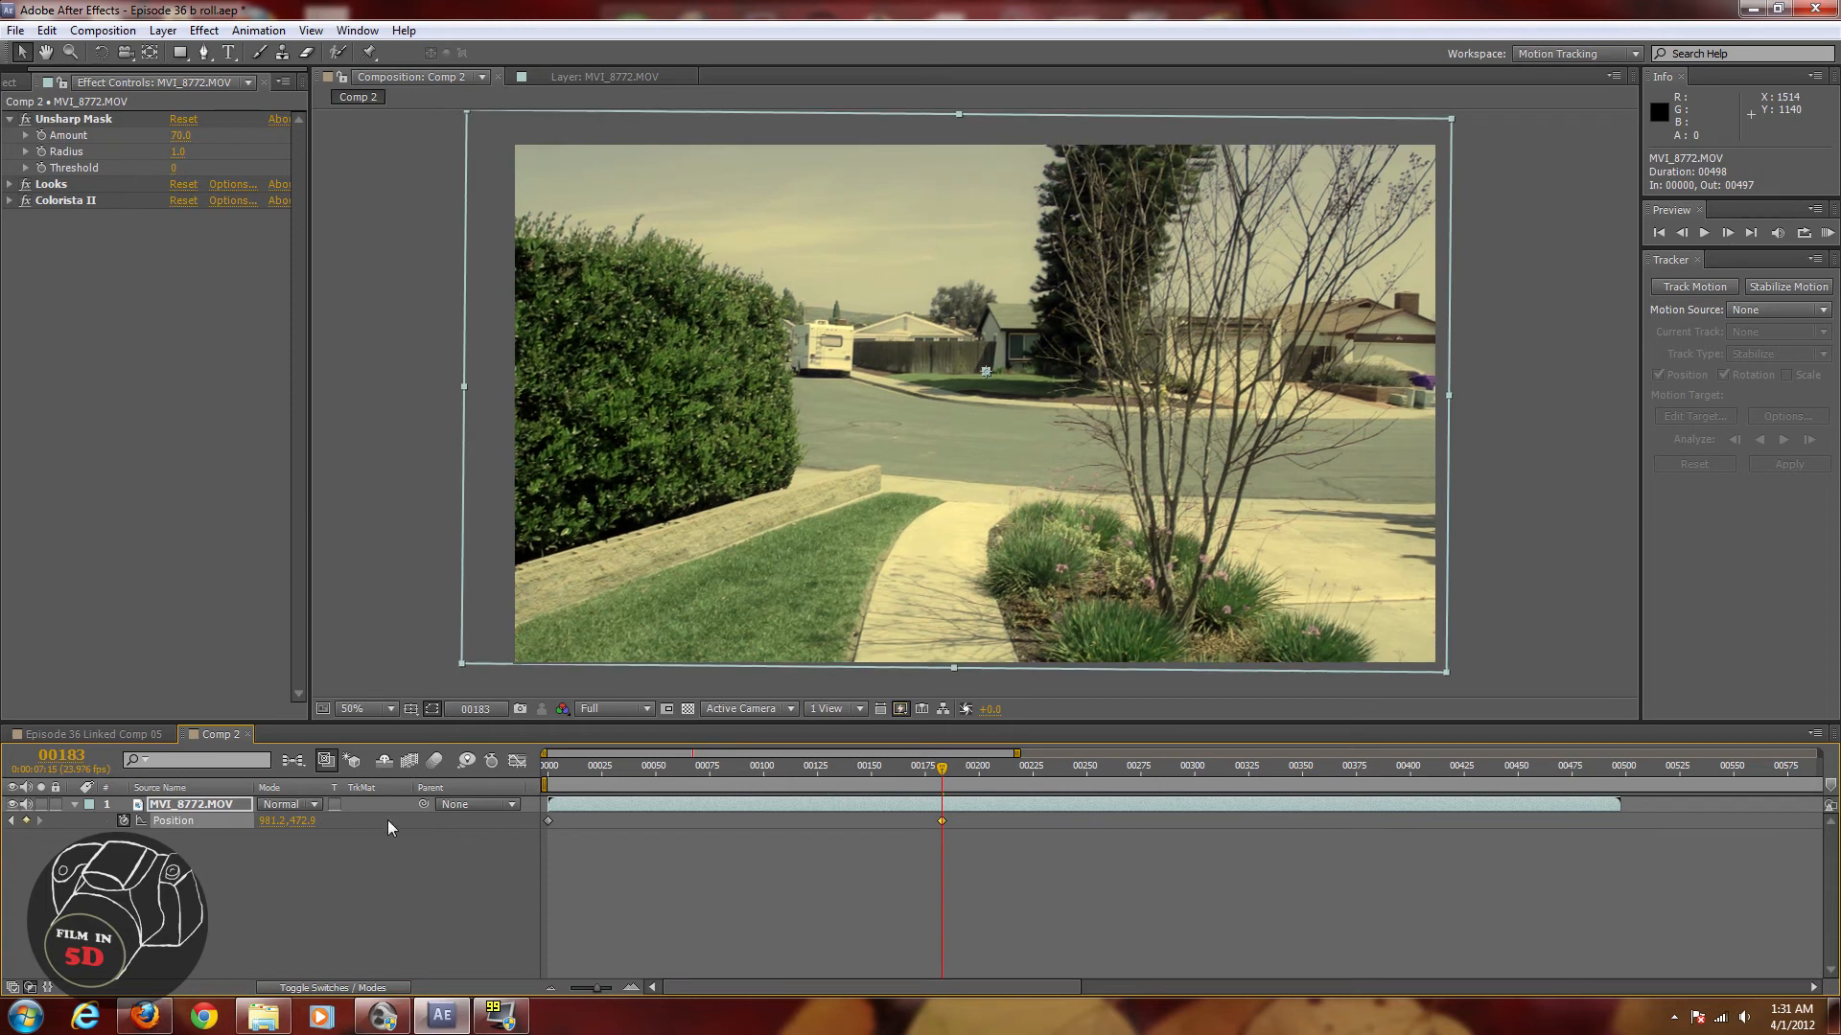
{"action": "left_click_drag", "start_coordinate": [626, 770], "coordinate": [1162, 785]}
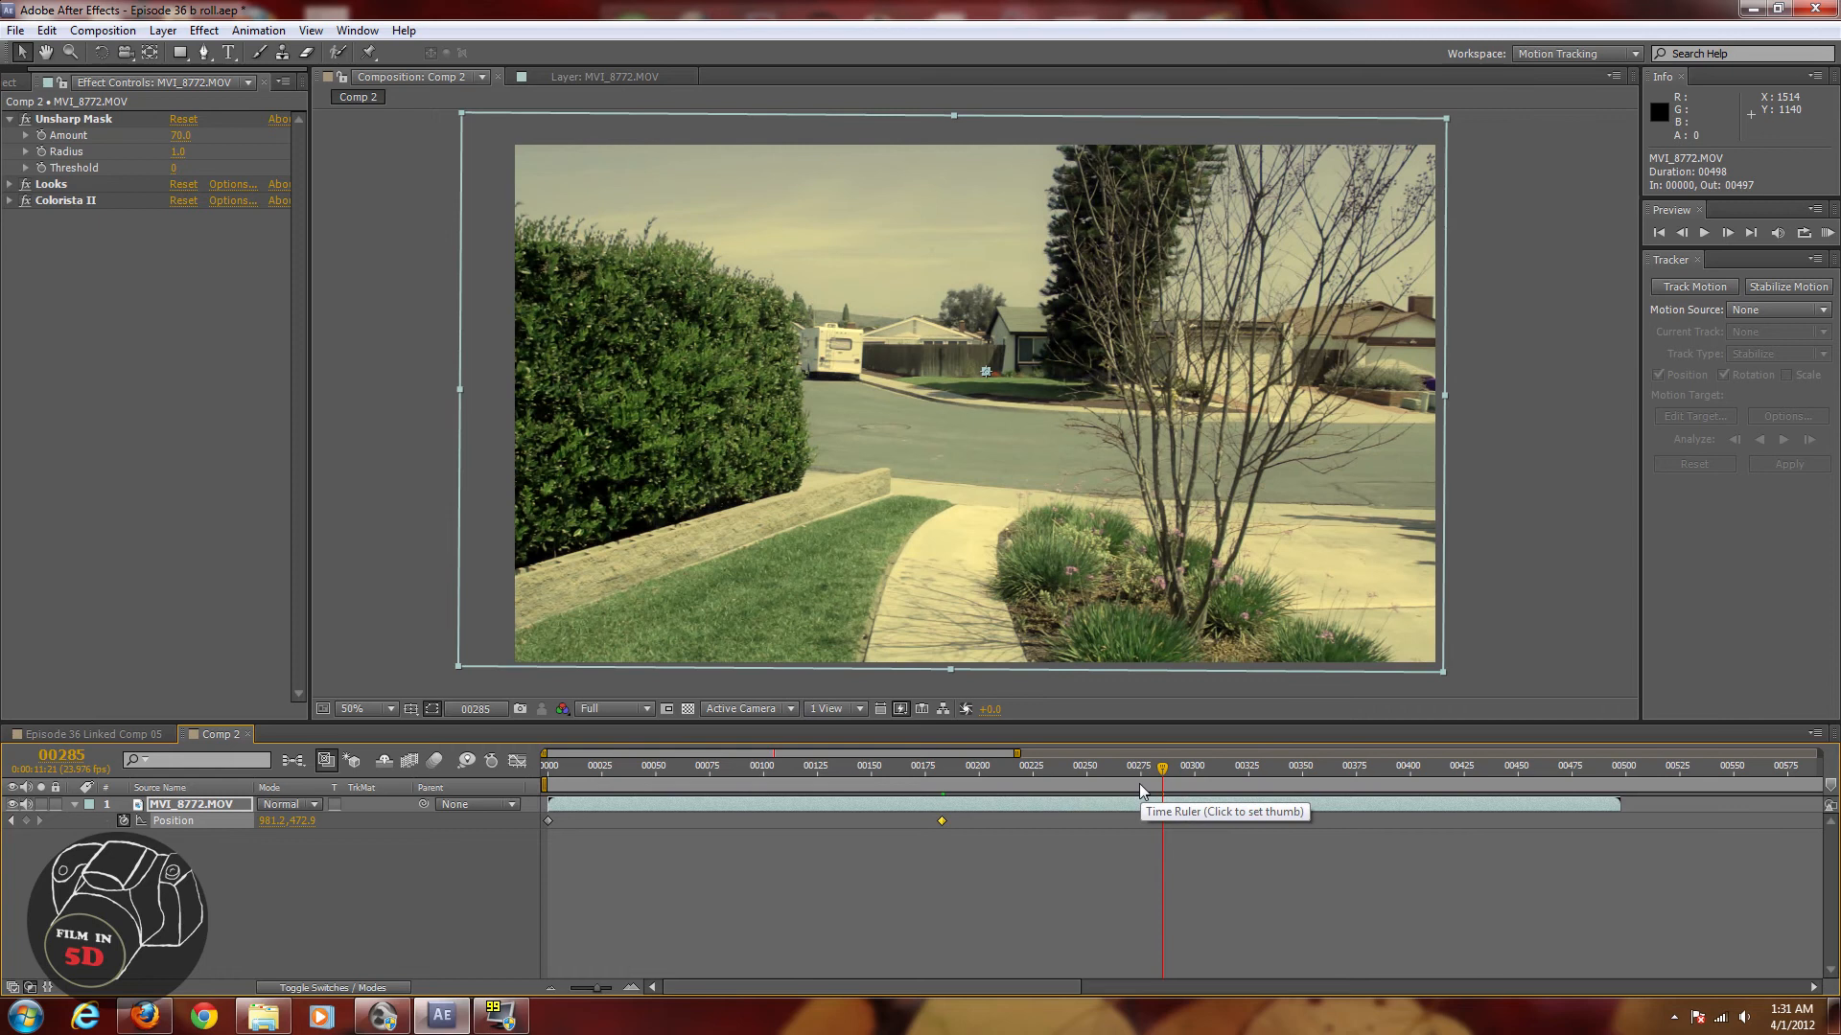